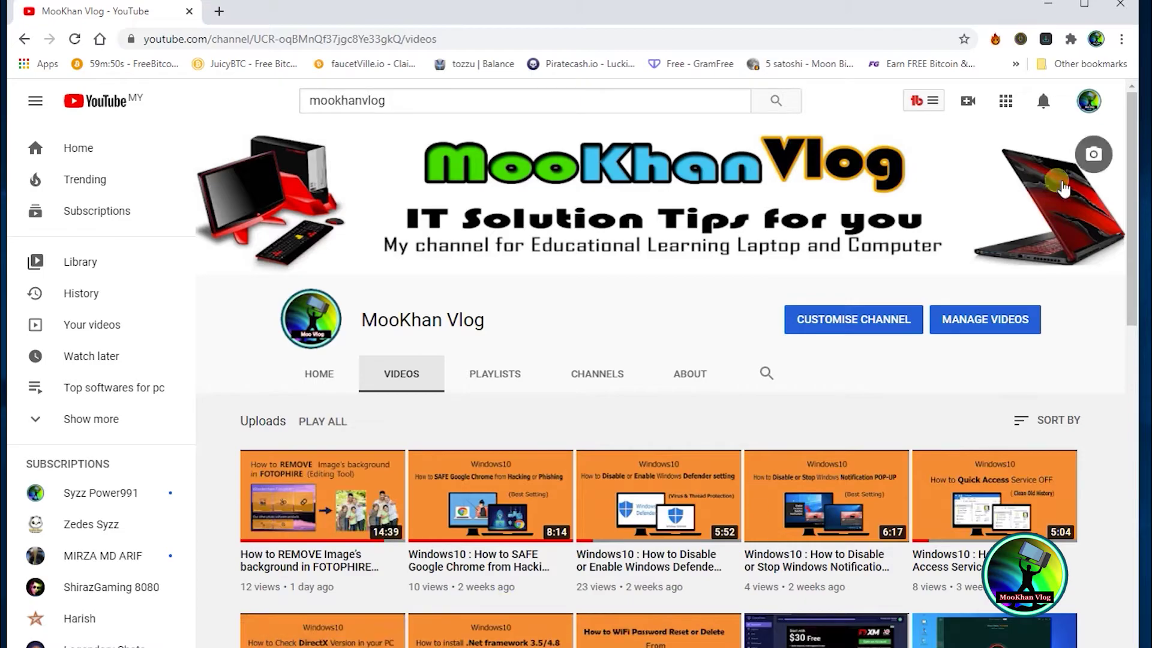
- Minimize the Chrome YouTube window to reveal the desktop and the Fotophire launcher
click(1055, 6)
mouse_move(382, 254)
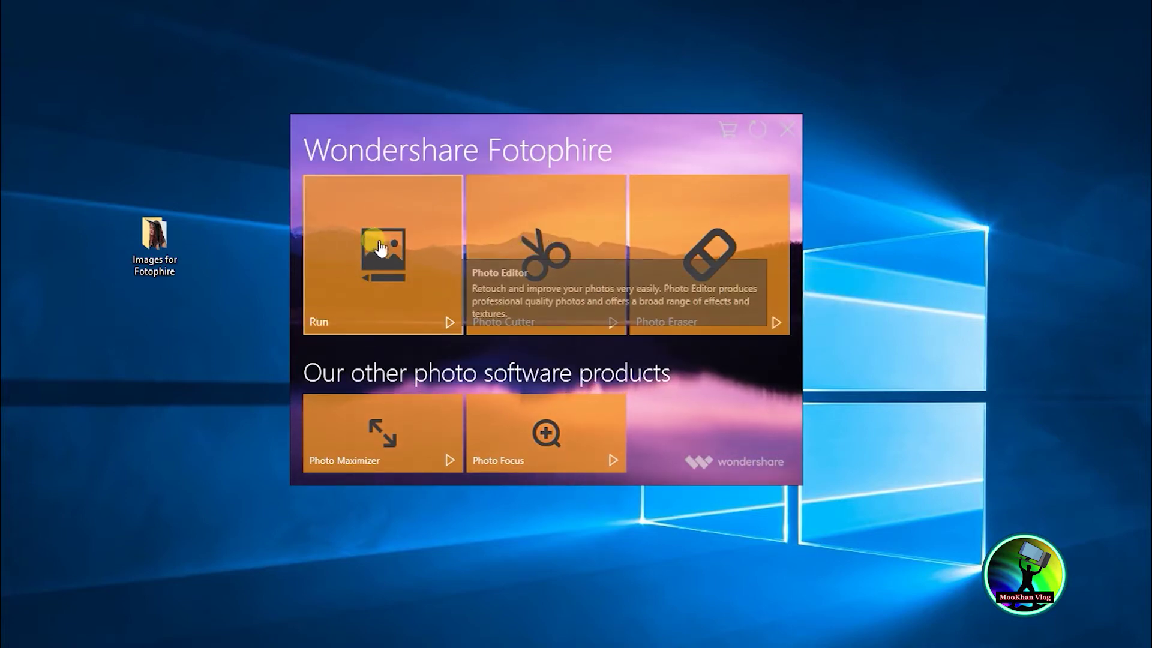
- Open the Images for Fotophire folder and view the post image and Saved 1 in Photos
double_click(153, 241)
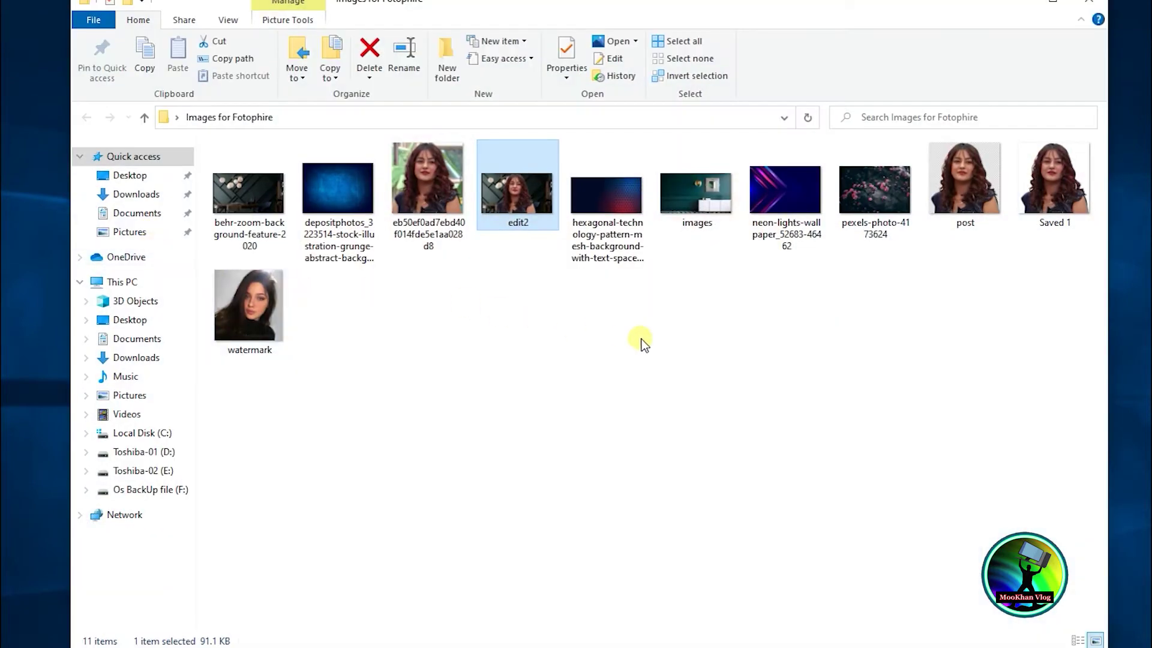
click(988, 203)
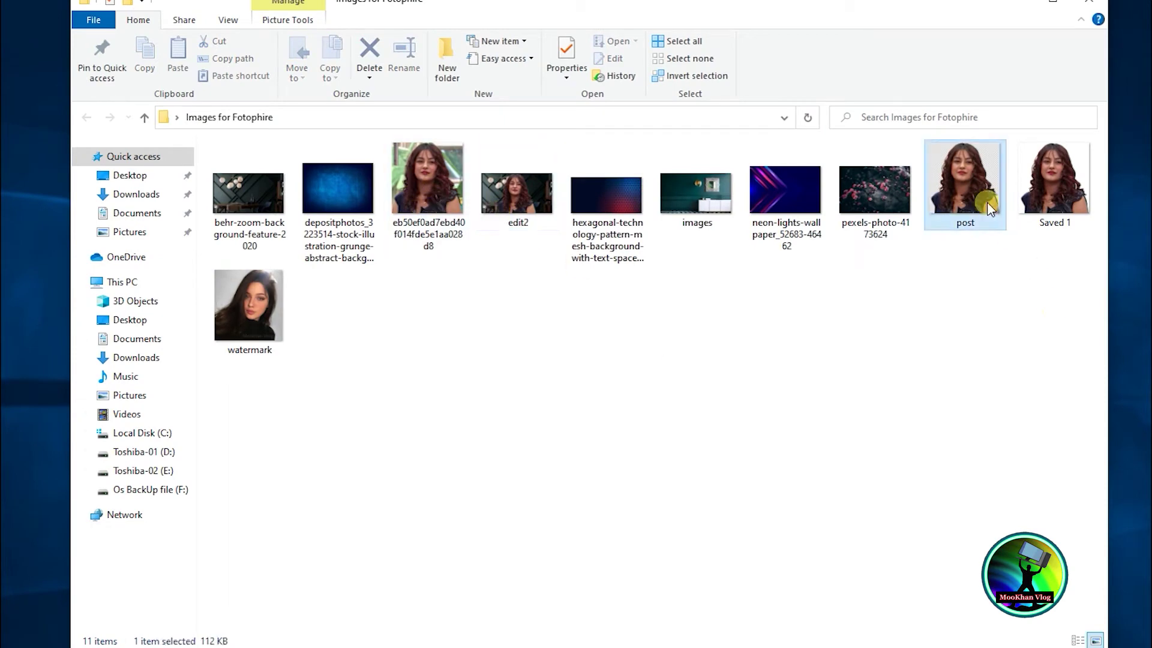
double_click(974, 219)
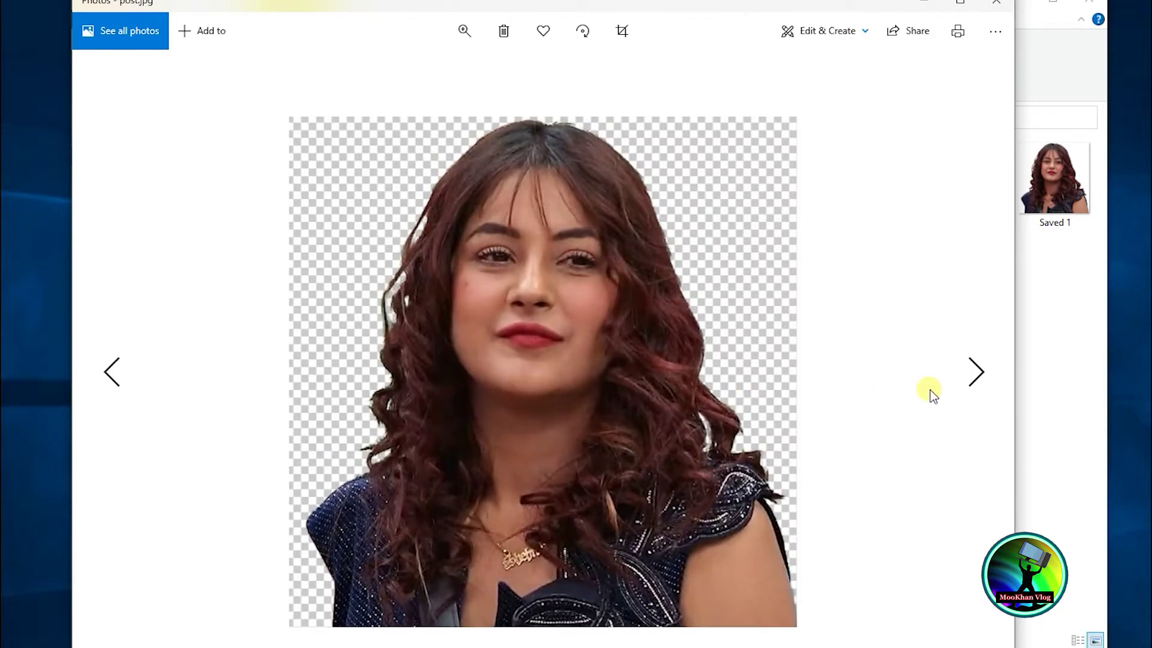
click(975, 377)
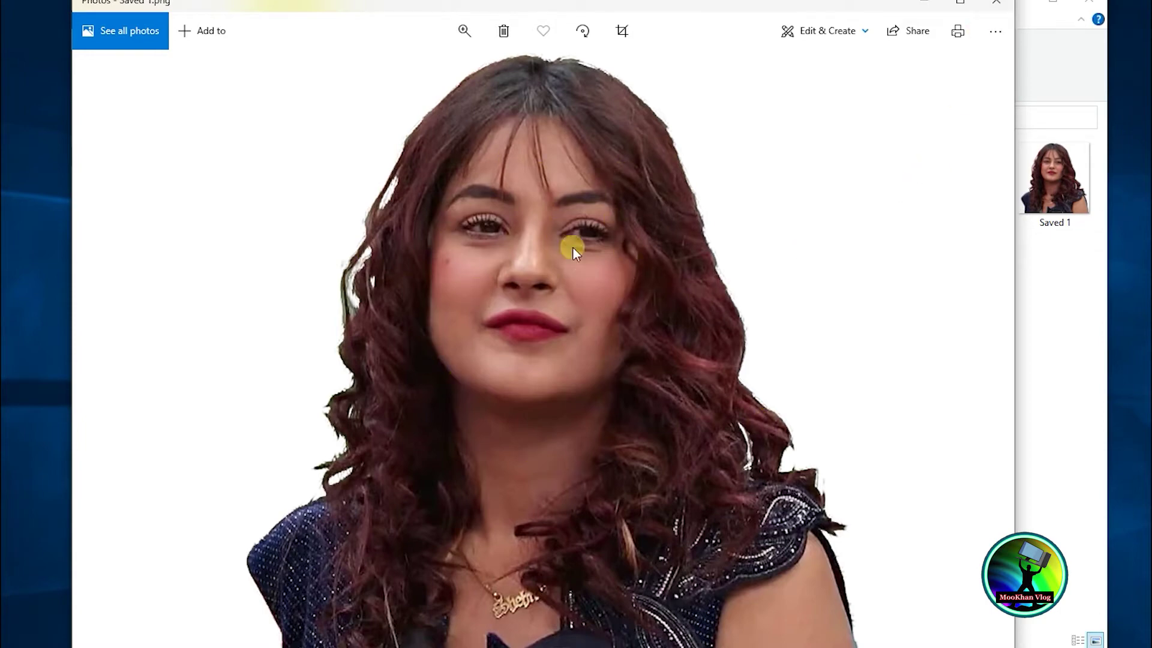
- Browse back through the earlier images, then close Photos and minimize the folder window
click(115, 372)
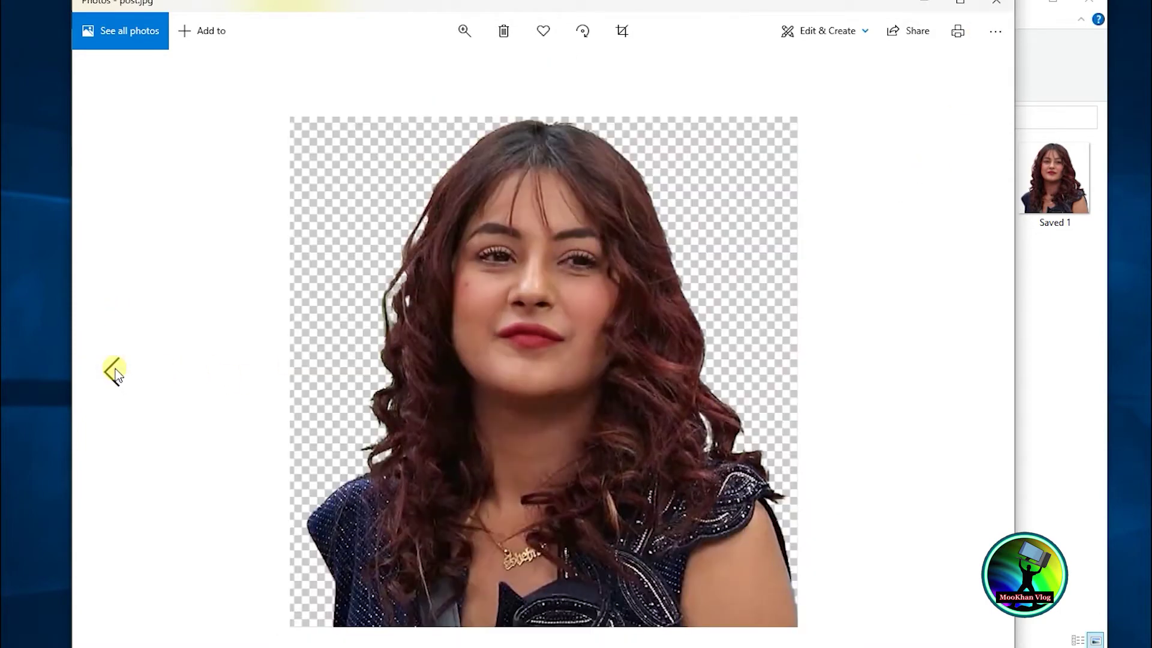
click(115, 372)
click(116, 372)
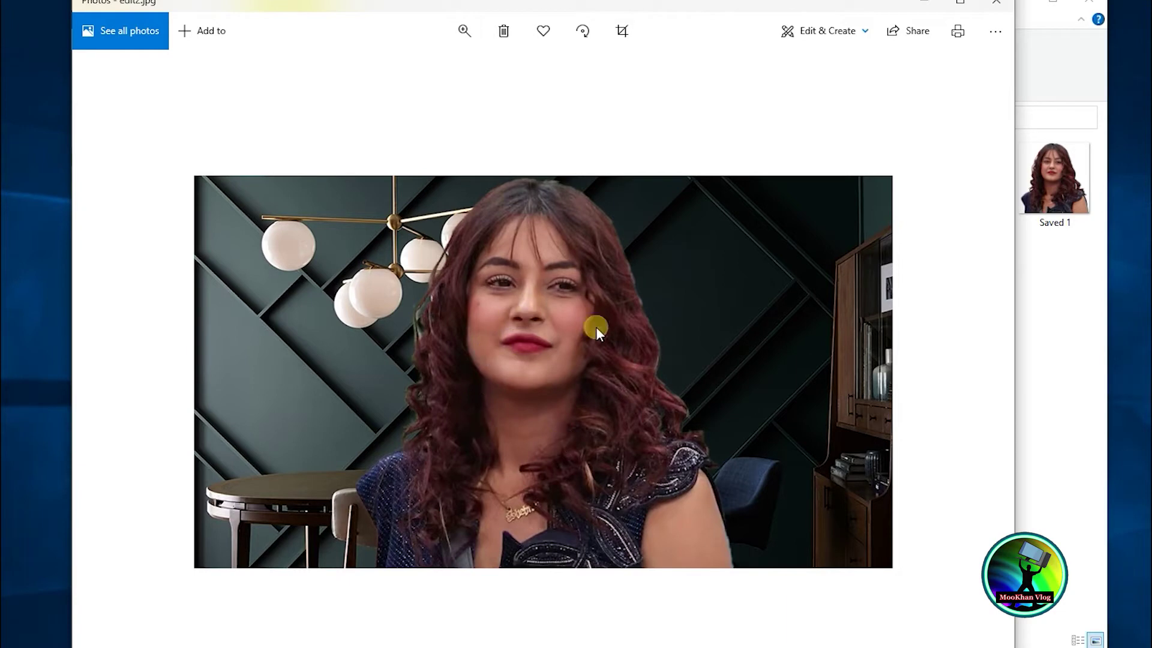
click(996, 3)
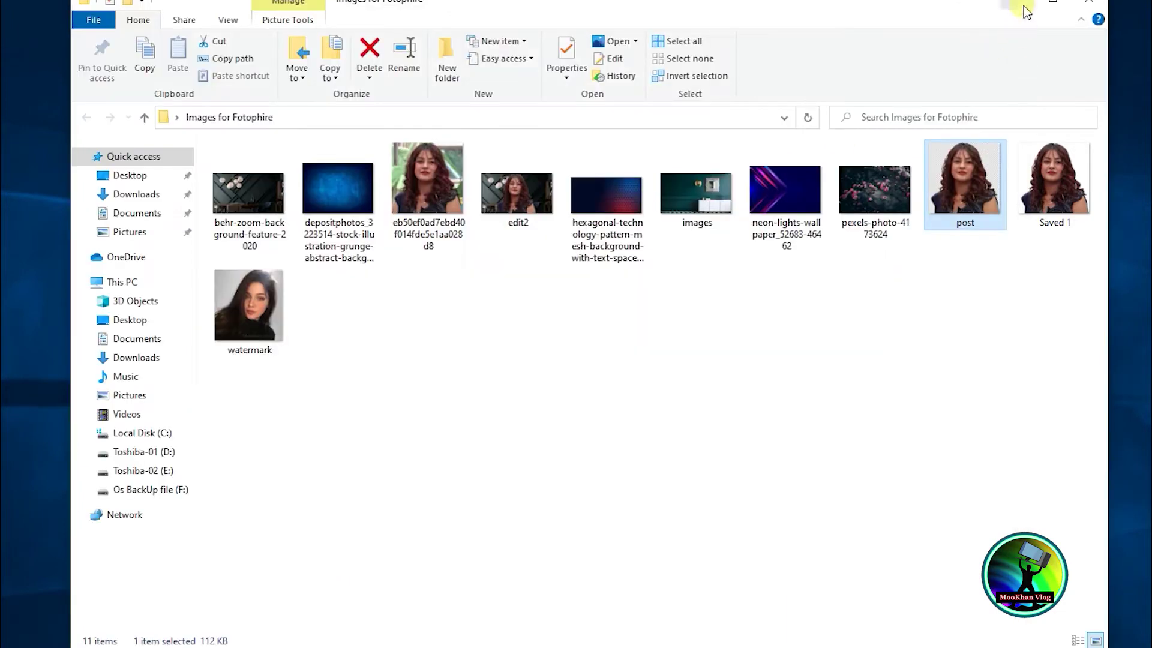
click(1023, 10)
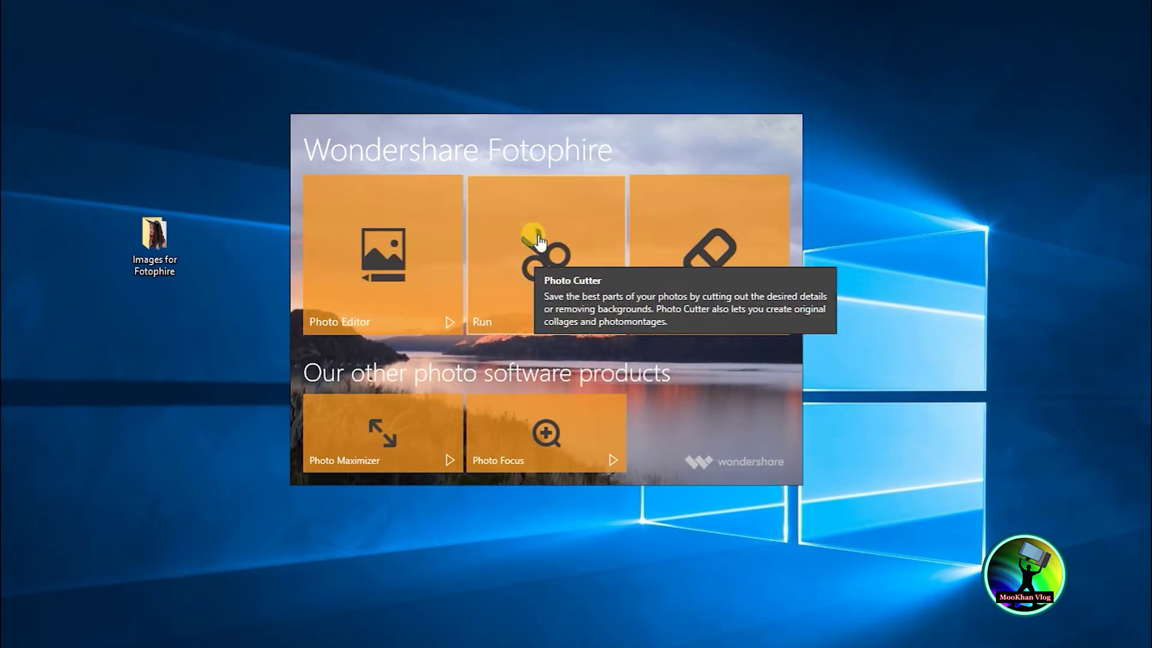
- Launch the Photo Editor and stretch its window to fill the whole screen
click(406, 268)
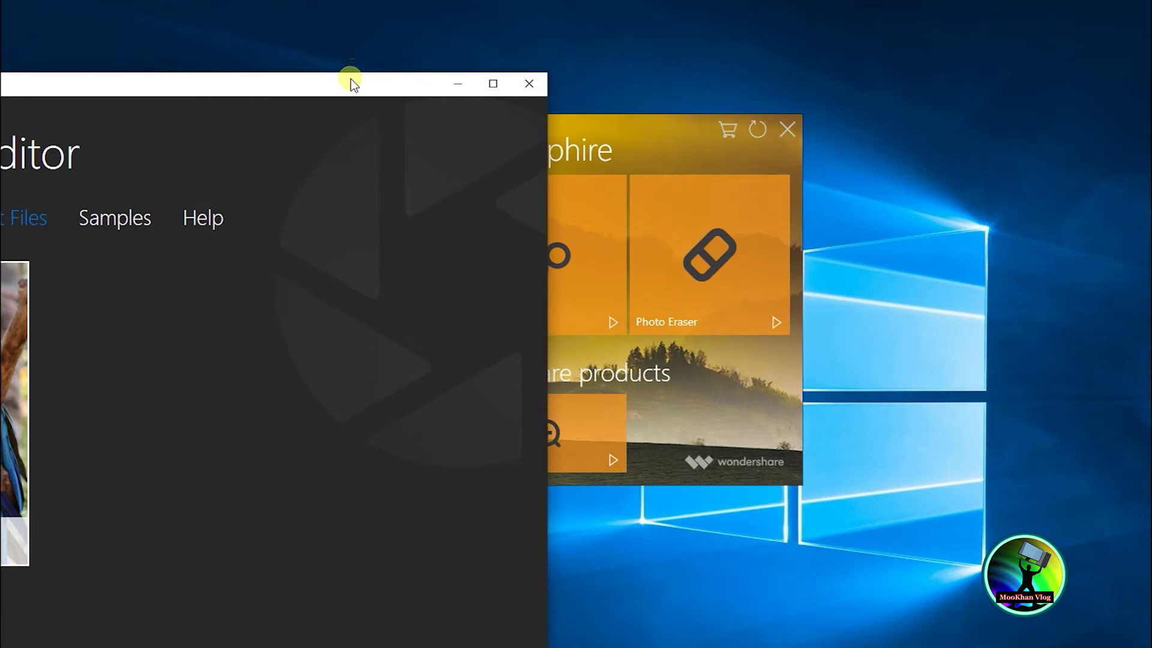
mouse_move(352, 80)
mouse_down()
mouse_move(611, 19)
mouse_move(599, 1)
mouse_up()
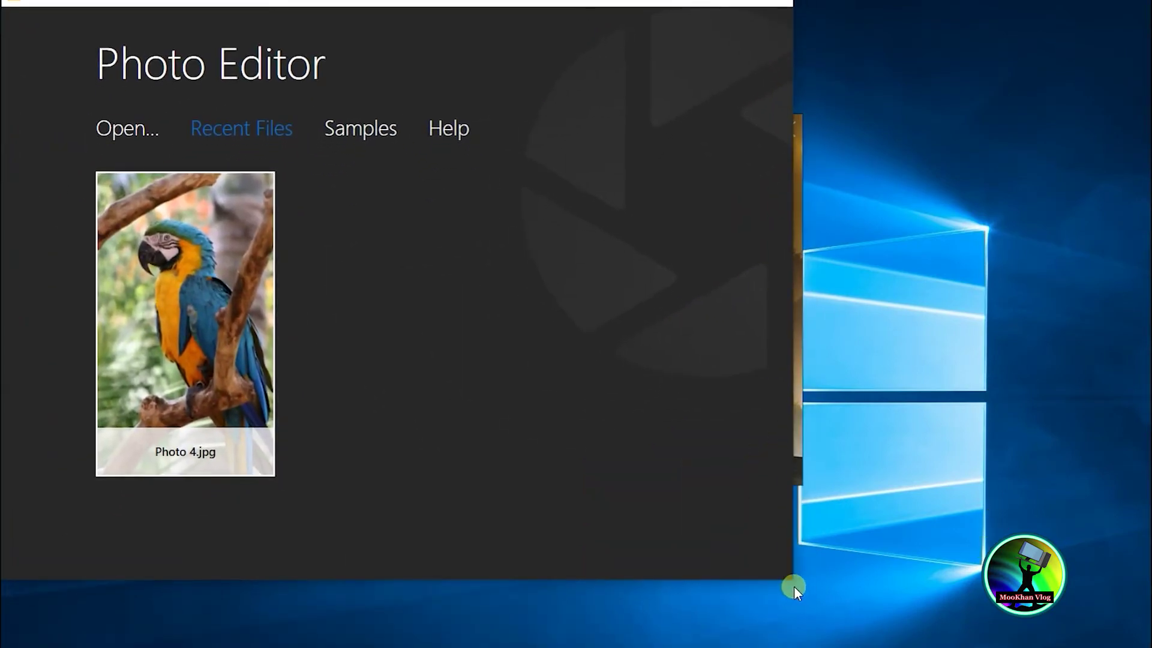
drag(797, 585, 1148, 644)
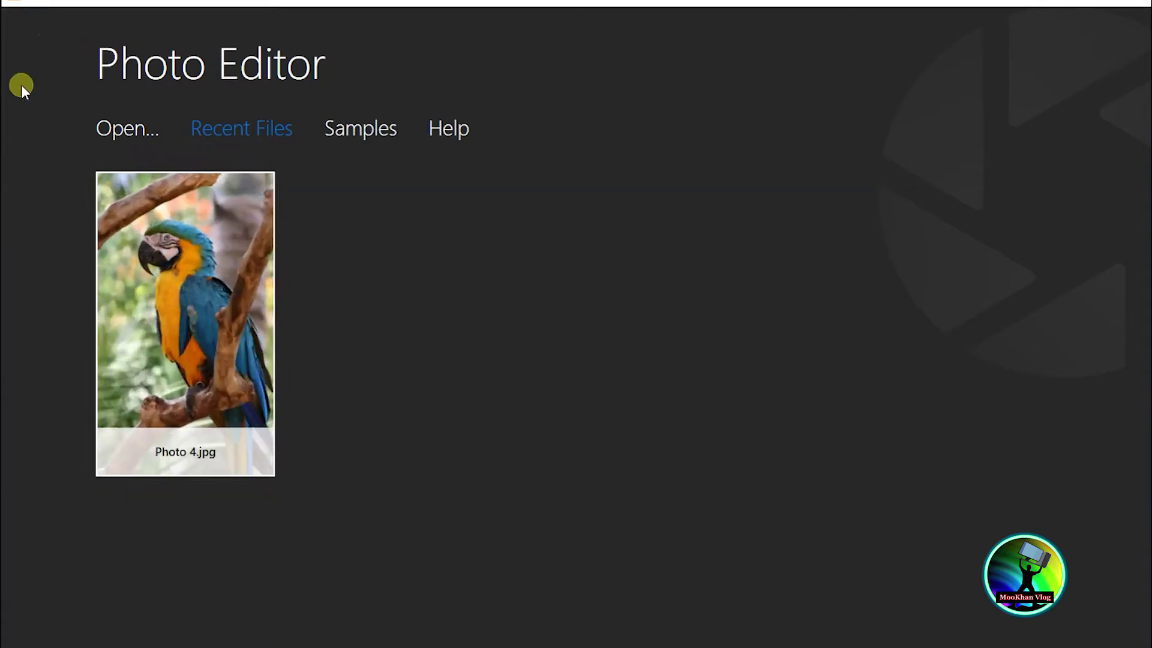
click(120, 136)
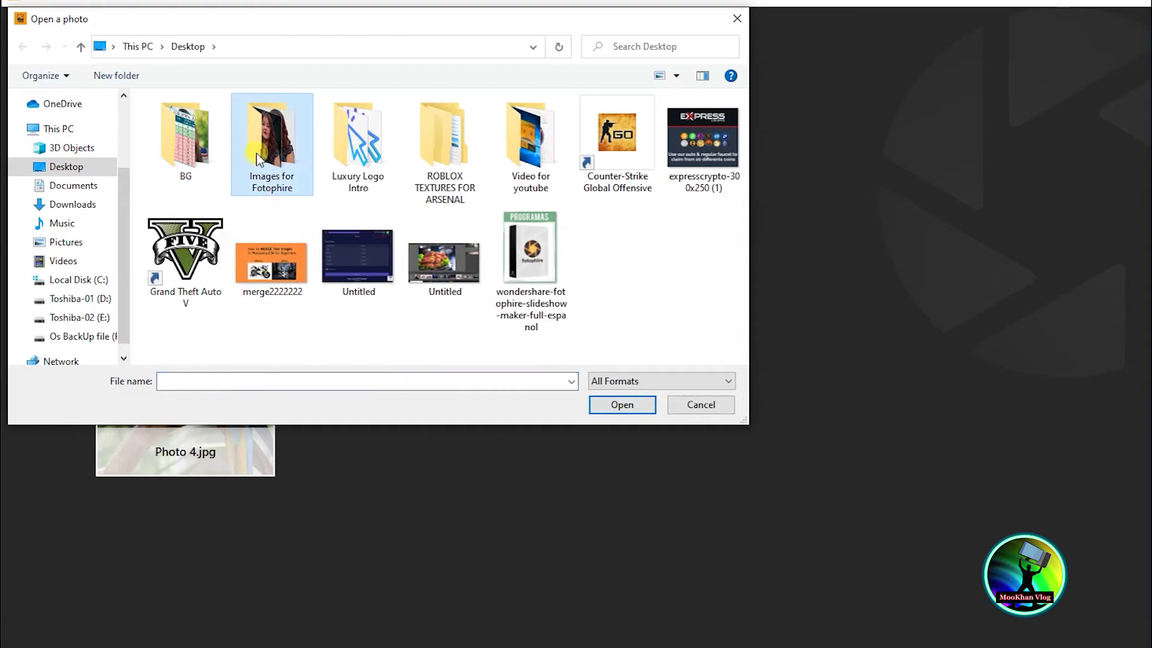
- Load edit2 from the Images for Fotophire folder into the Photo Editor
double_click(269, 138)
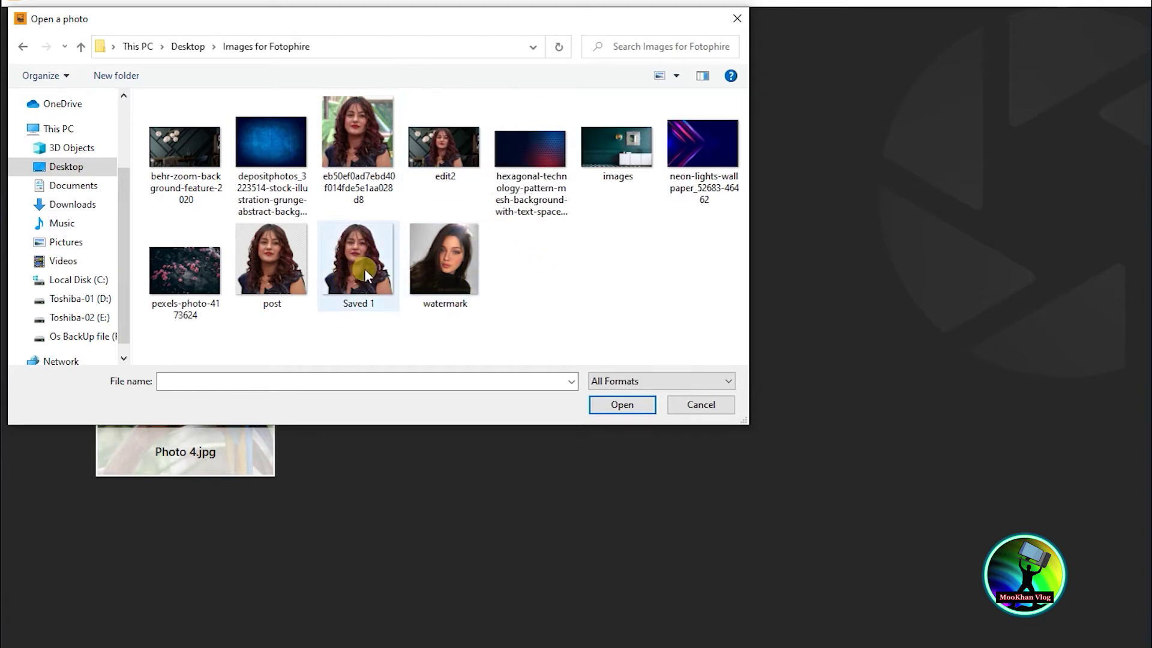
double_click(438, 162)
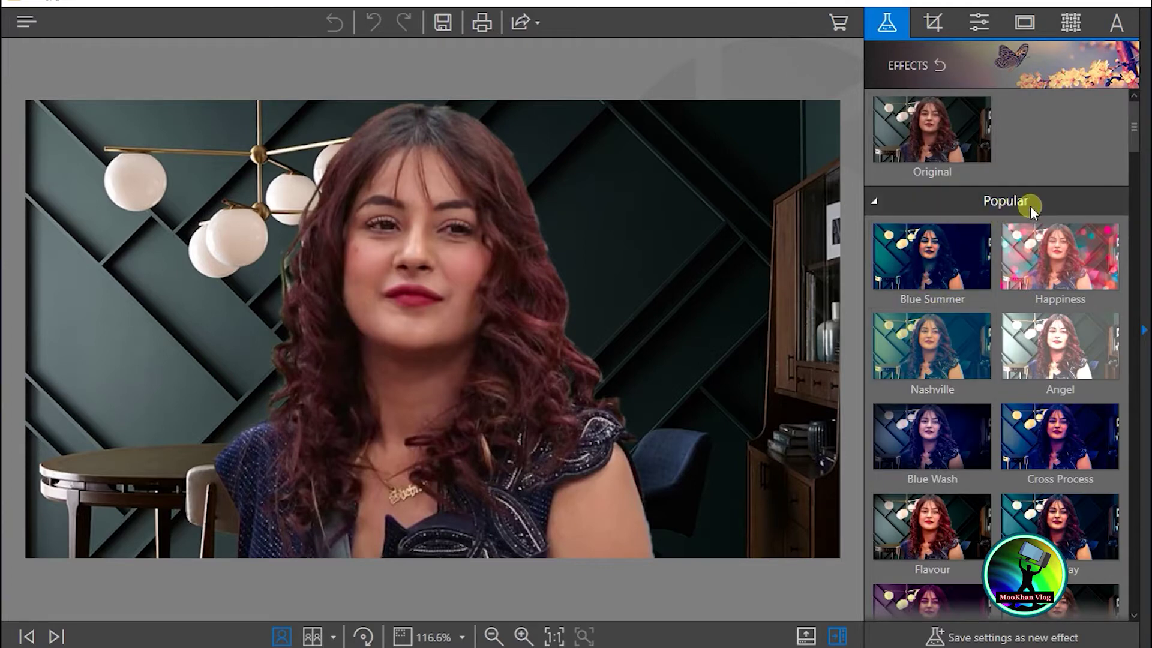
- Try the Blue Summer, Happiness, Nashville and Angel Popular effects on the photo
click(959, 273)
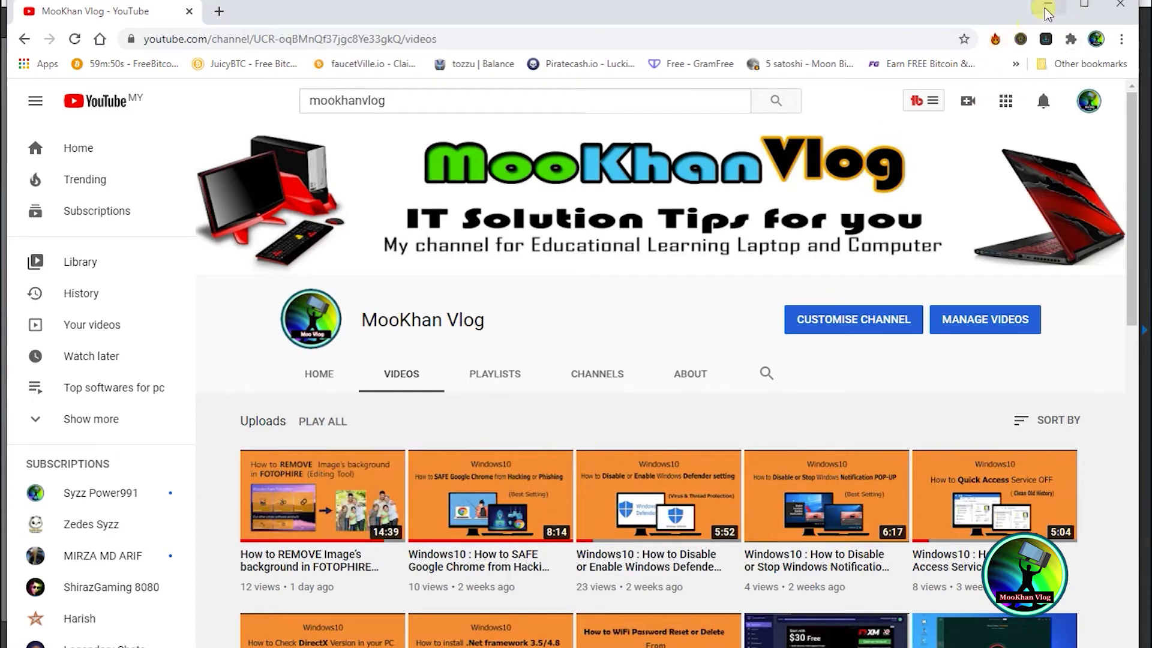
mouse_move(1060, 257)
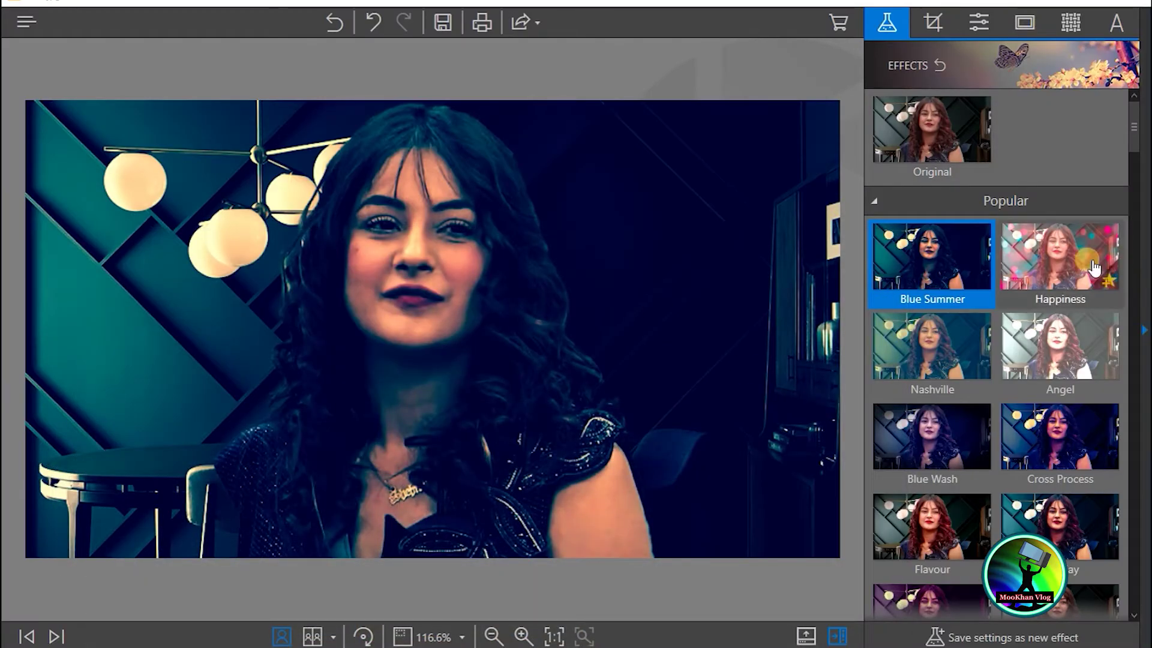
click(1062, 271)
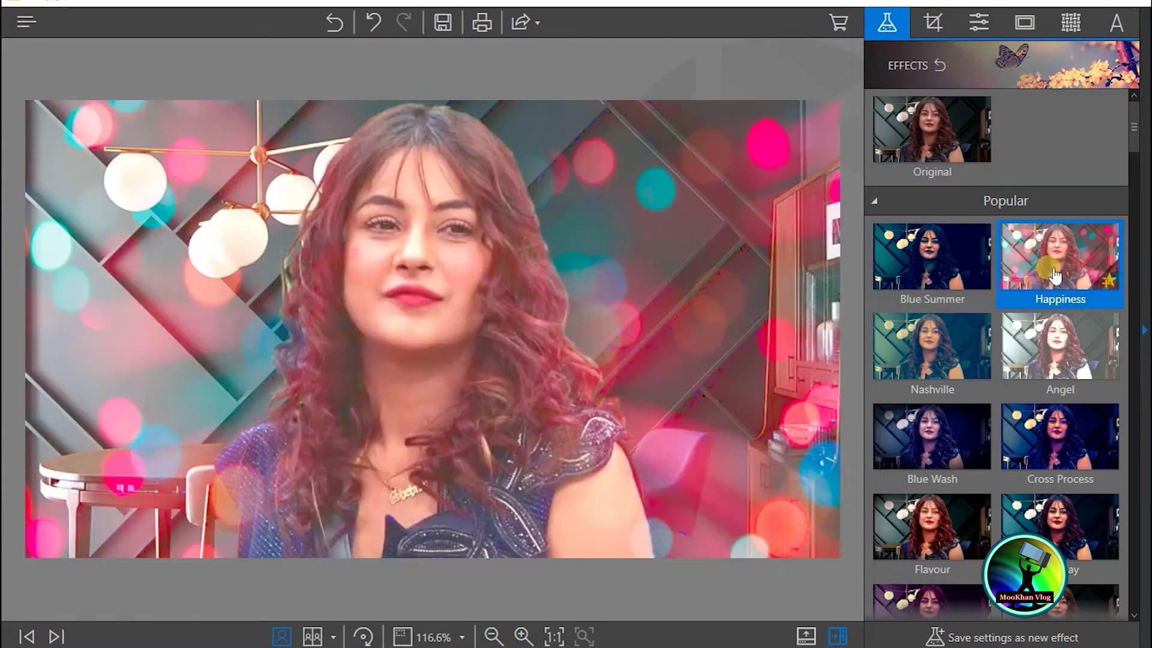
click(946, 366)
click(1070, 363)
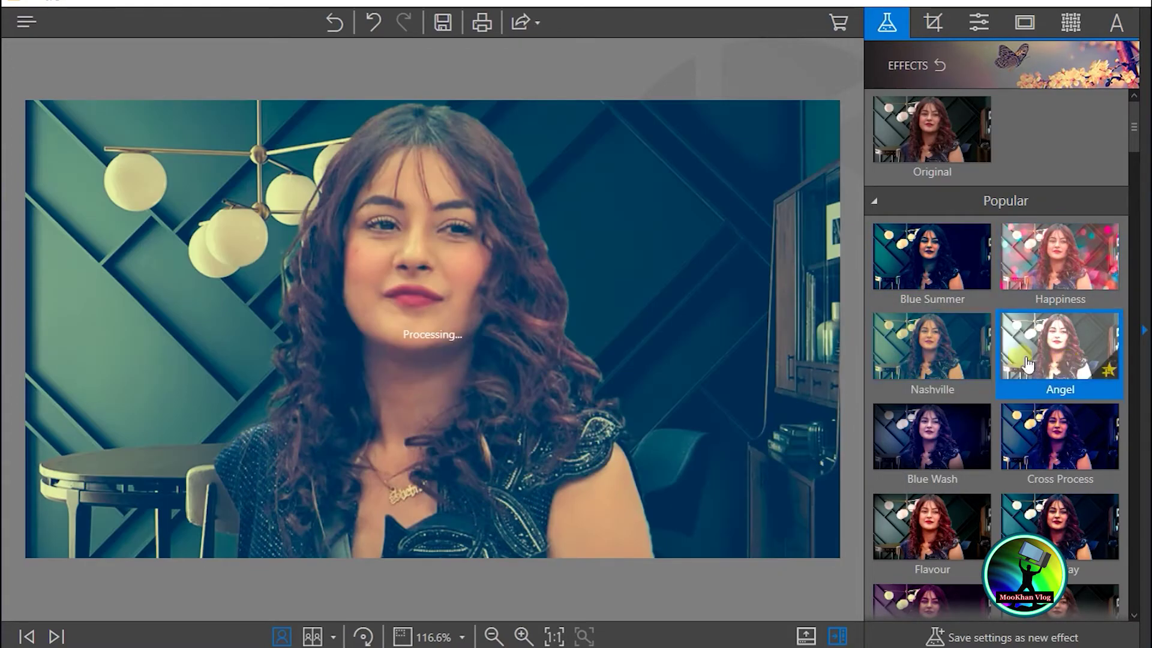
- Try Blue Wash, Cross Process, Holiday, Flavour and Instant, settling on Red Wash
scroll(1027, 364, down, 3)
click(977, 351)
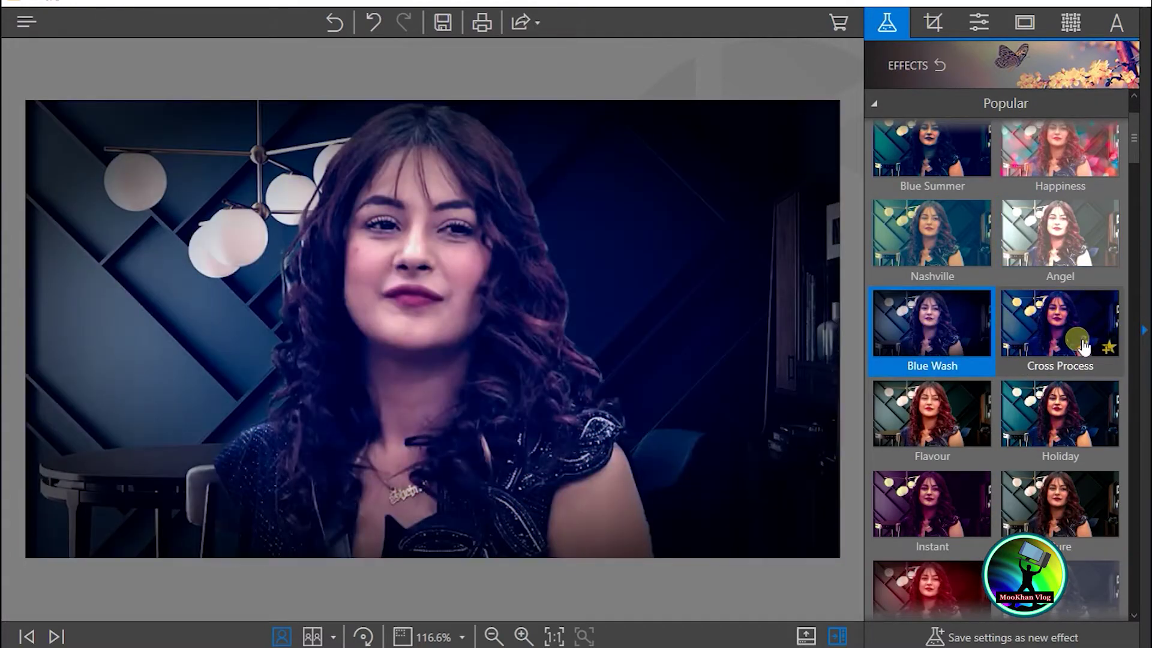
click(1083, 347)
scroll(1080, 348, down, 2)
click(1073, 351)
click(954, 360)
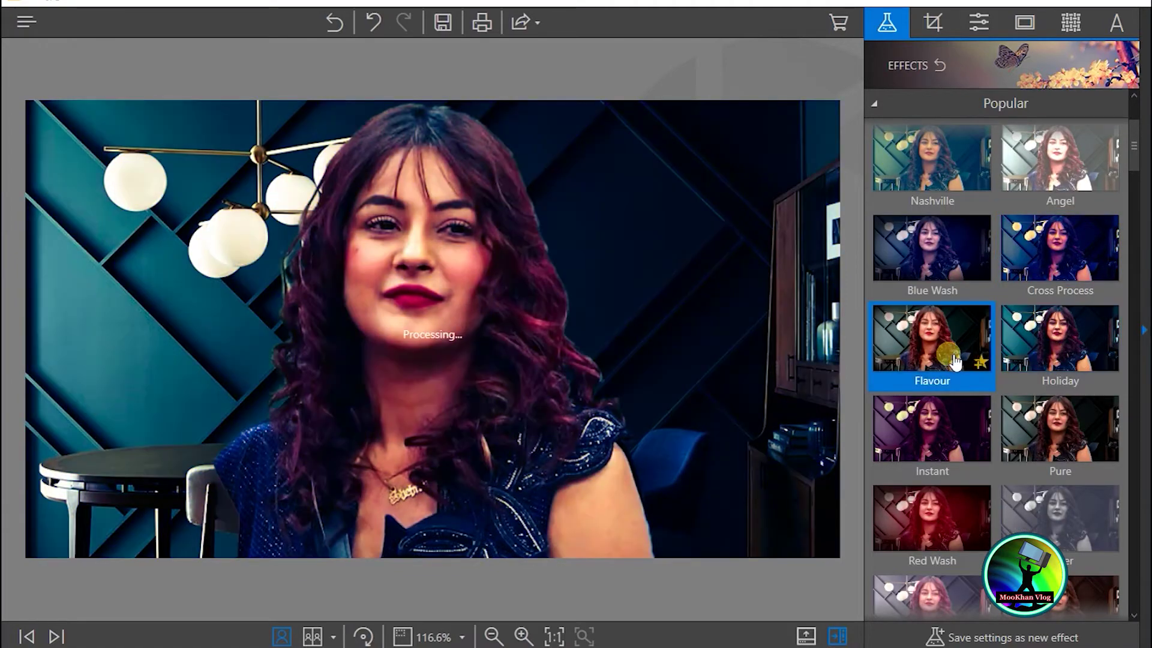
scroll(955, 362, down, 1)
click(958, 391)
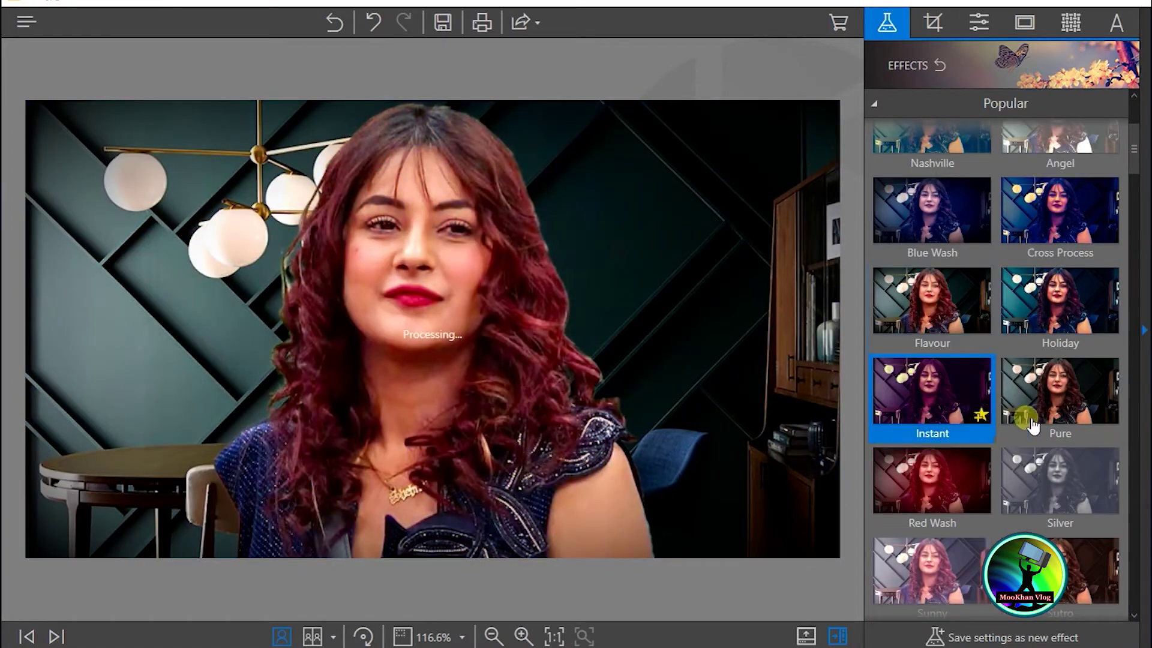
click(958, 462)
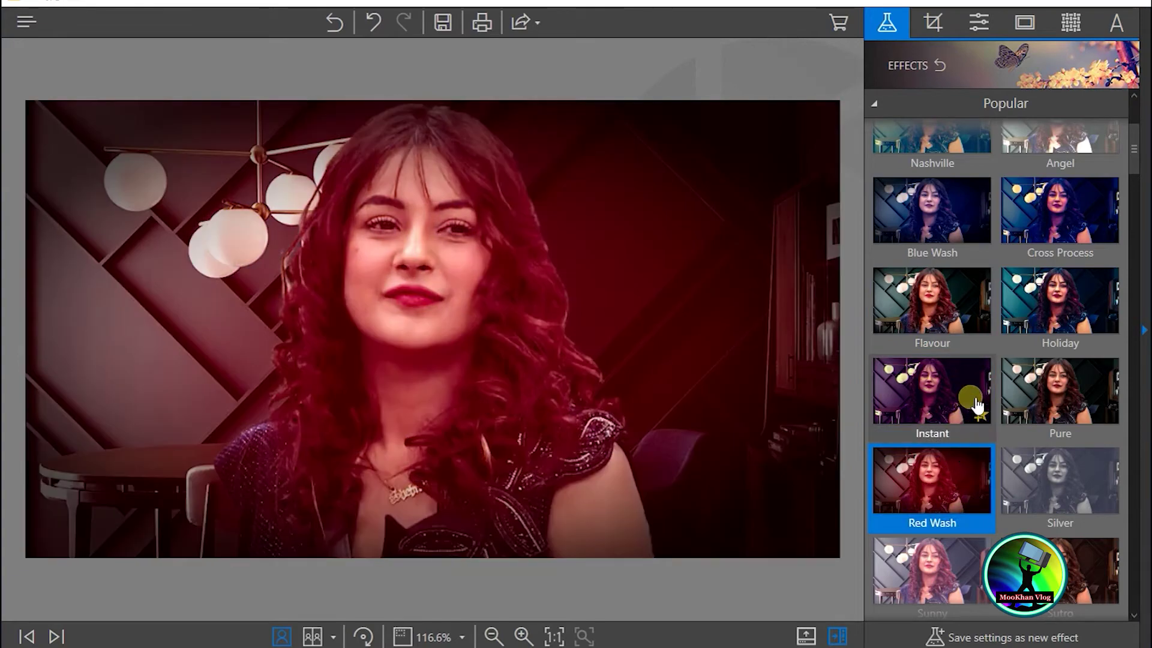
scroll(972, 399, down, 1)
scroll(968, 395, down, 1)
scroll(966, 393, down, 1)
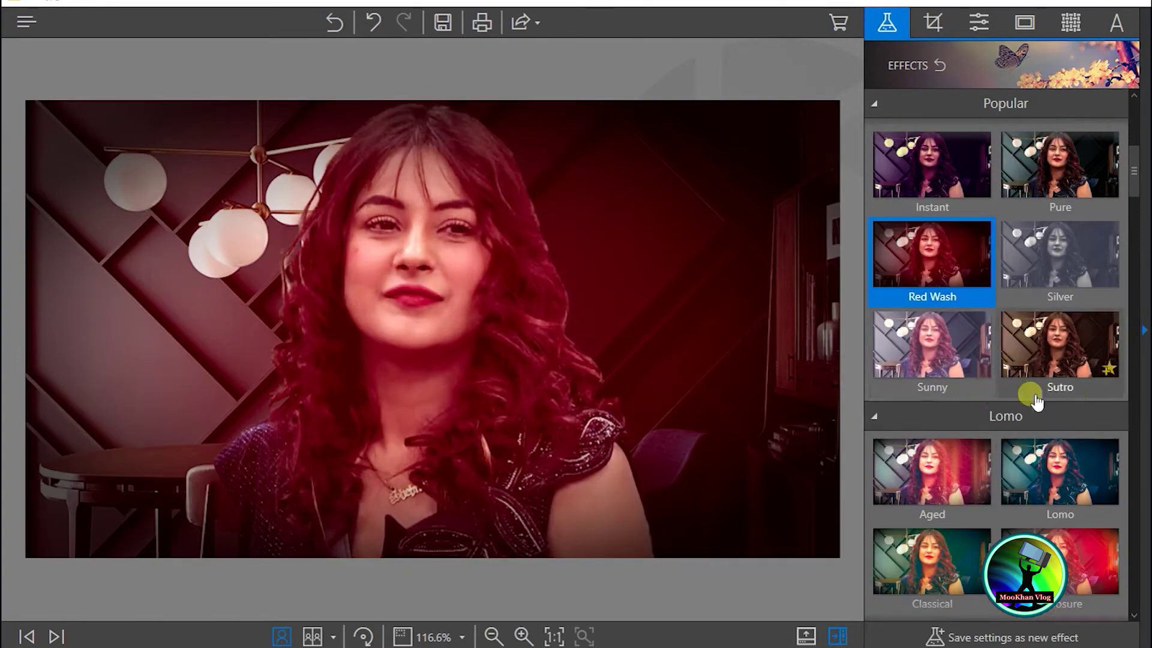
- Try the Aged, Lomo, Classical, Exposure, Nocturnal and Light Leak effects
click(942, 480)
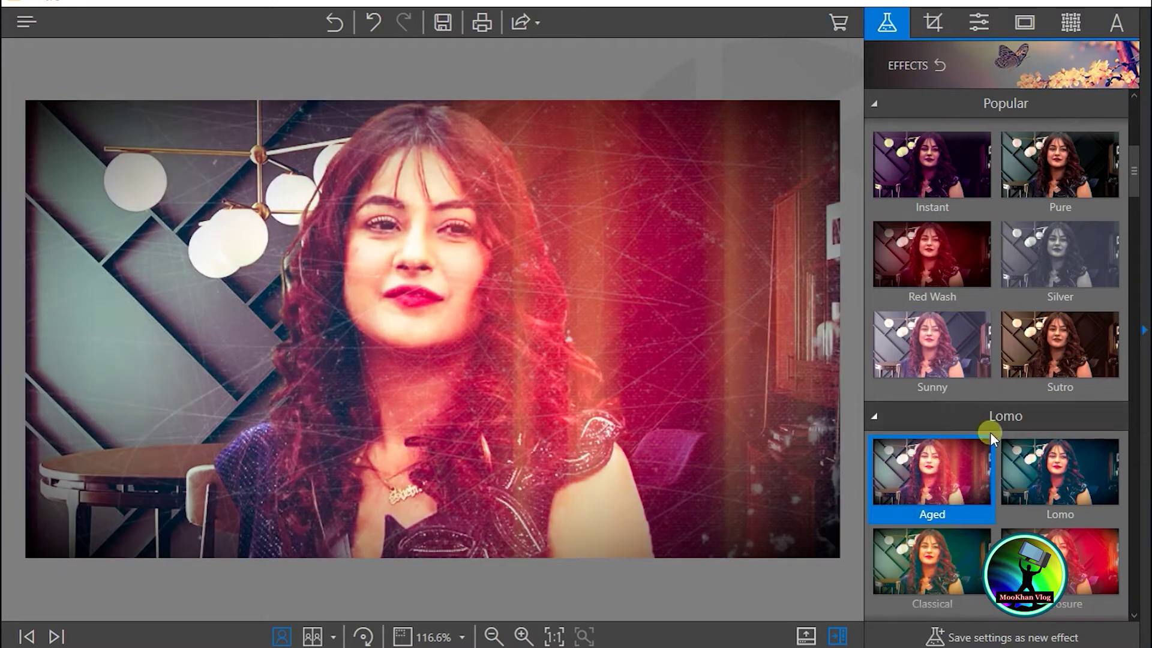
click(1030, 451)
scroll(1033, 447, down, 1)
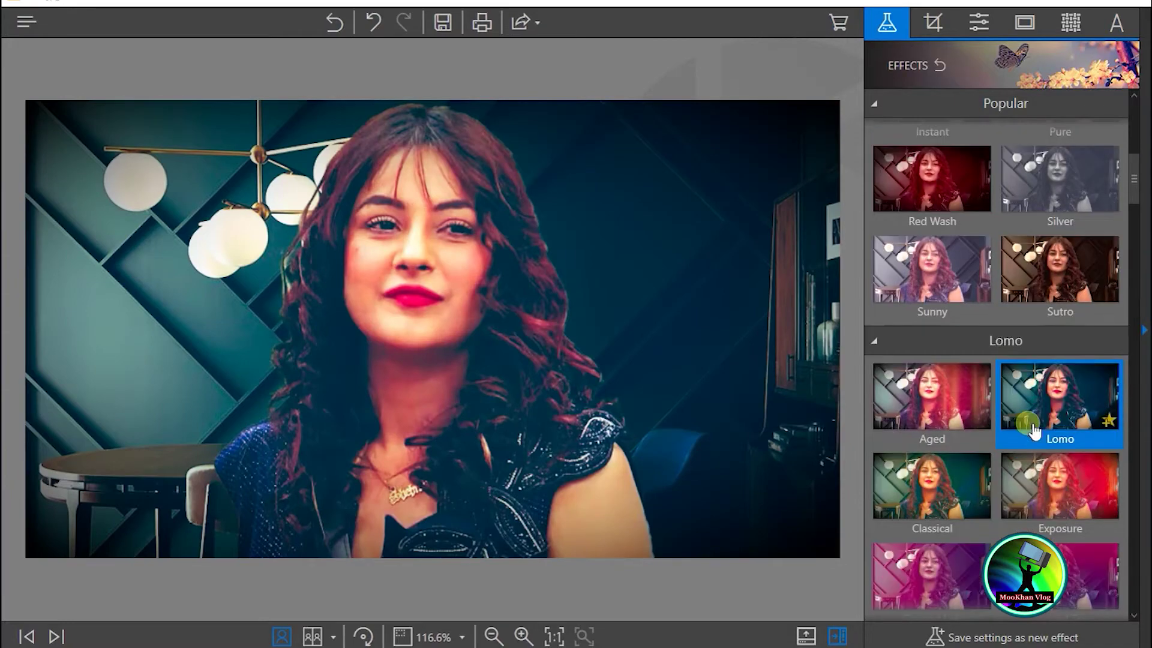
click(955, 480)
click(1055, 498)
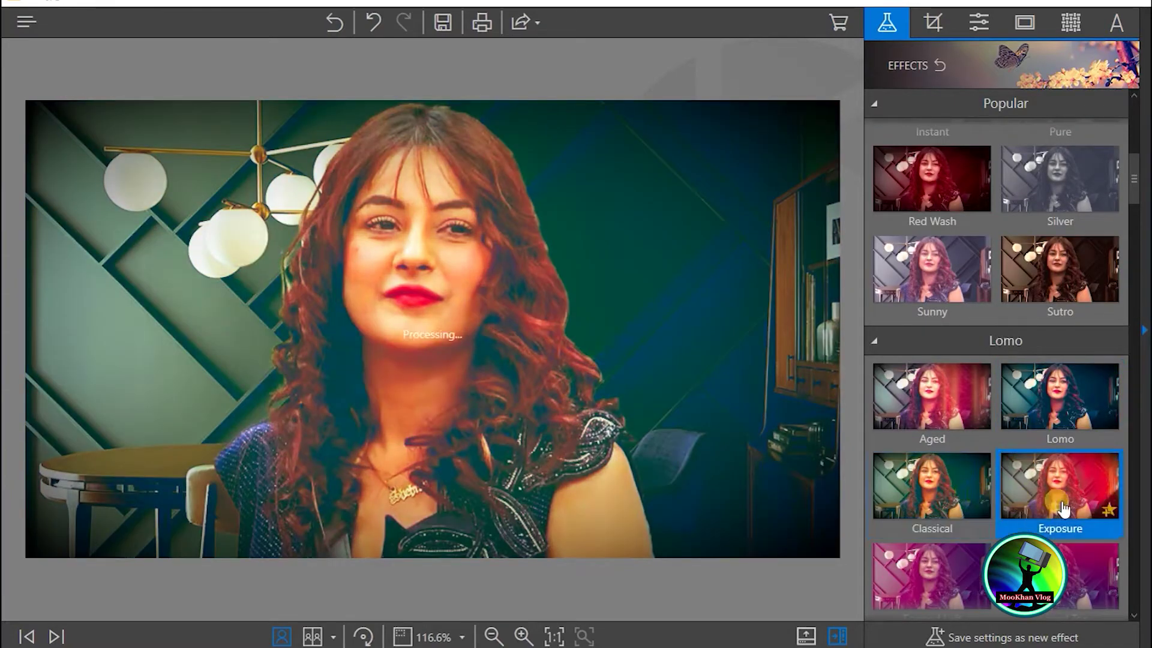
scroll(1056, 462, down, 3)
click(1044, 462)
click(952, 465)
- Scroll further down the presets and apply the Warm effect
scroll(960, 465, down, 1)
scroll(971, 463, down, 1)
scroll(983, 461, down, 1)
scroll(995, 460, down, 1)
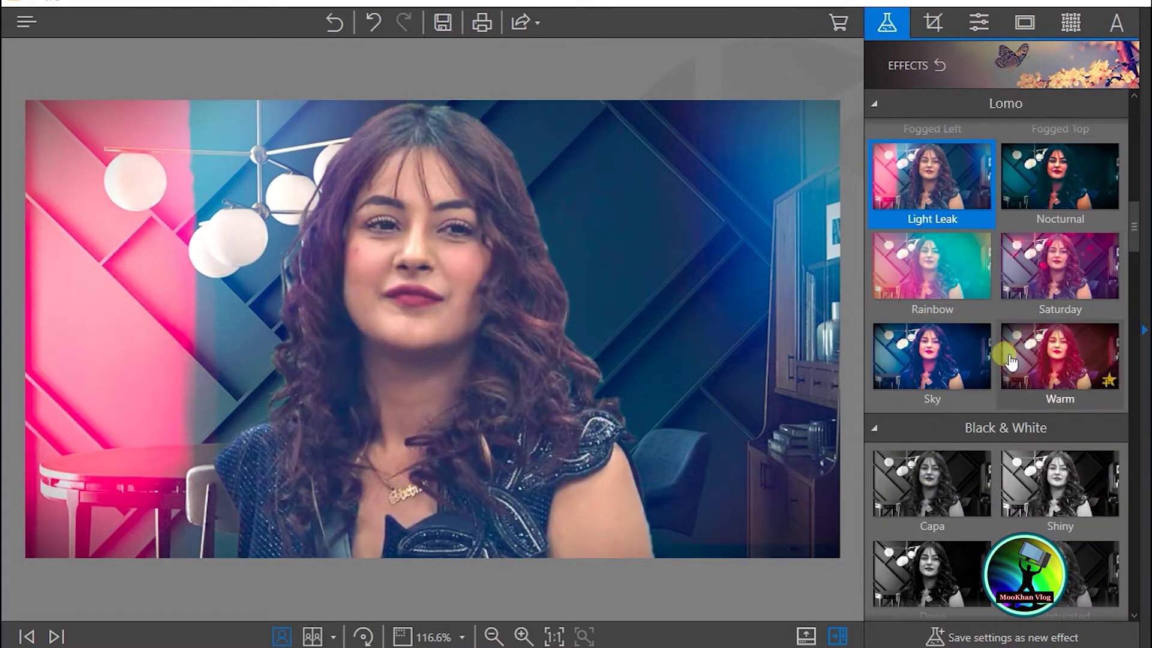
scroll(1040, 389, down, 1)
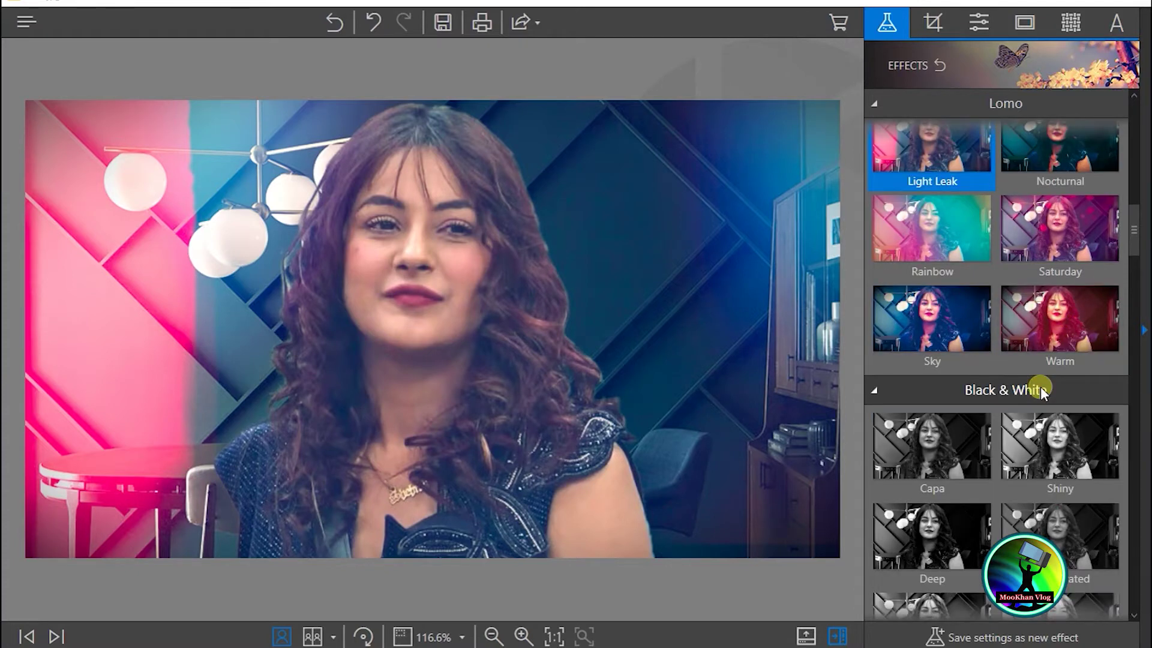
click(1082, 323)
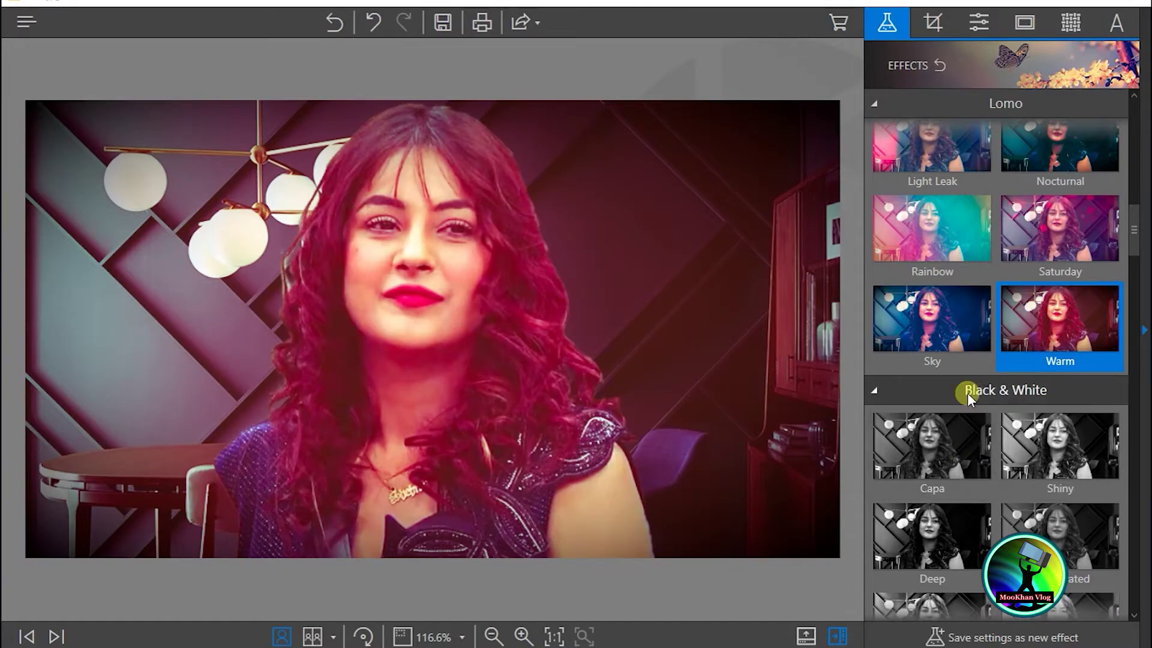
- Try the Capa, Deep, Drawing, Infrared and Poster black-and-white effects
scroll(990, 373, down, 3)
scroll(990, 373, down, 2)
scroll(993, 375, down, 2)
scroll(990, 372, up, 1)
click(946, 234)
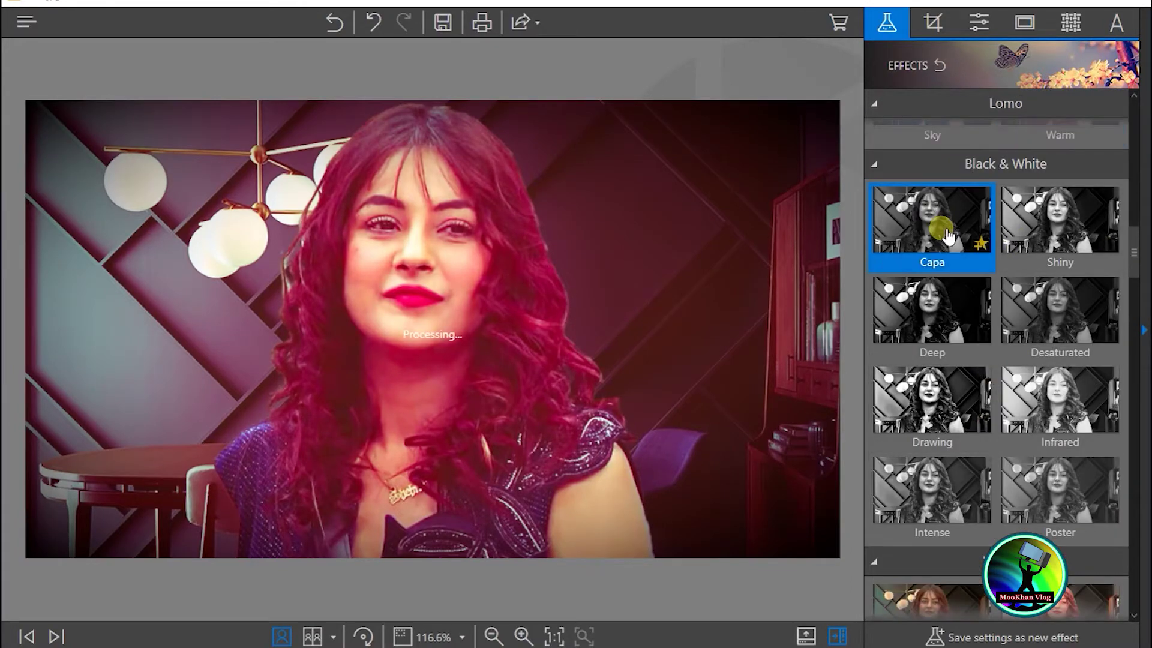
click(947, 320)
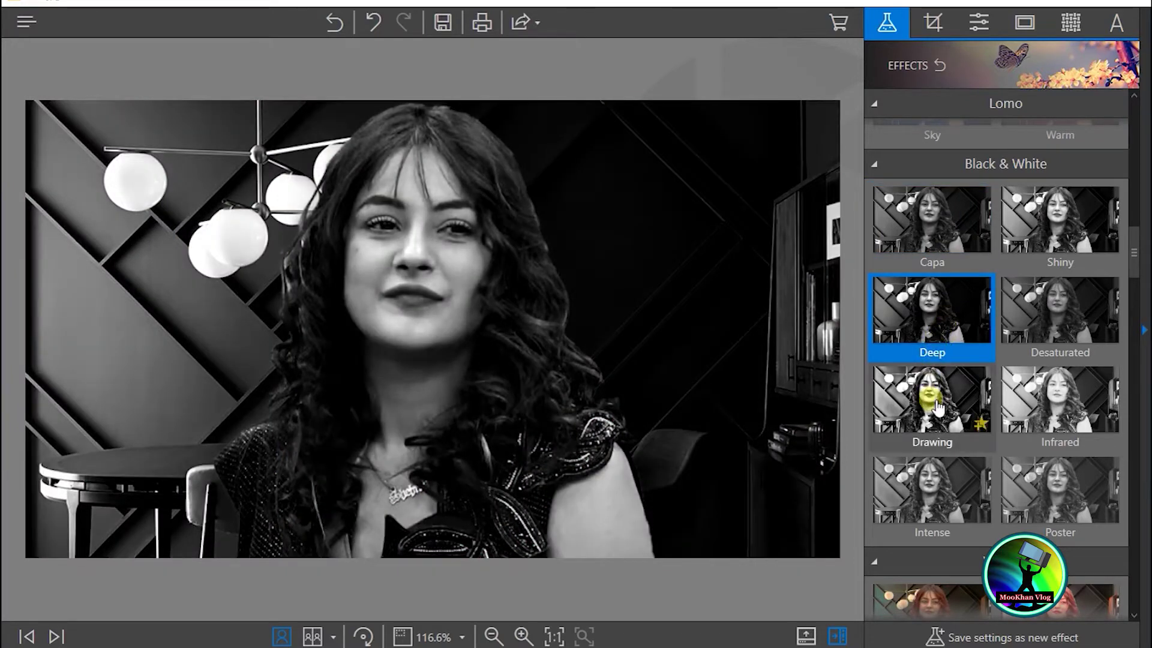
click(938, 408)
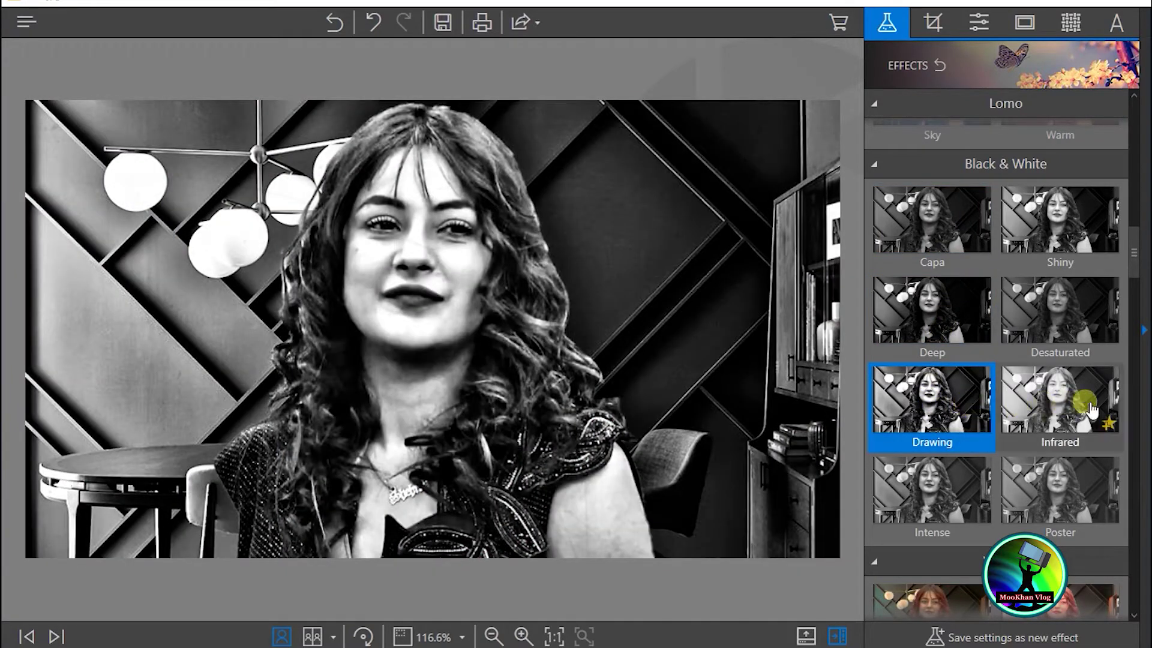
click(1090, 409)
scroll(1089, 396, down, 3)
click(1080, 373)
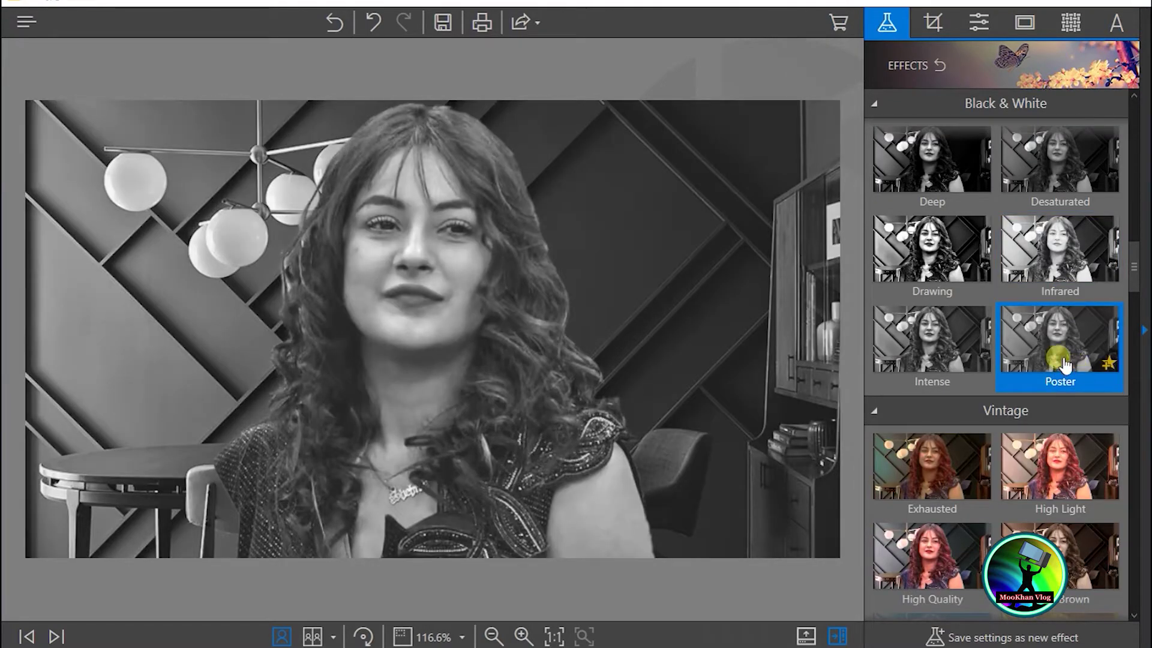
- Try the Exhausted, High Quality, Lost Treasure, Light Brown, Mesa and Outdated vintage effects
scroll(1063, 364, down, 3)
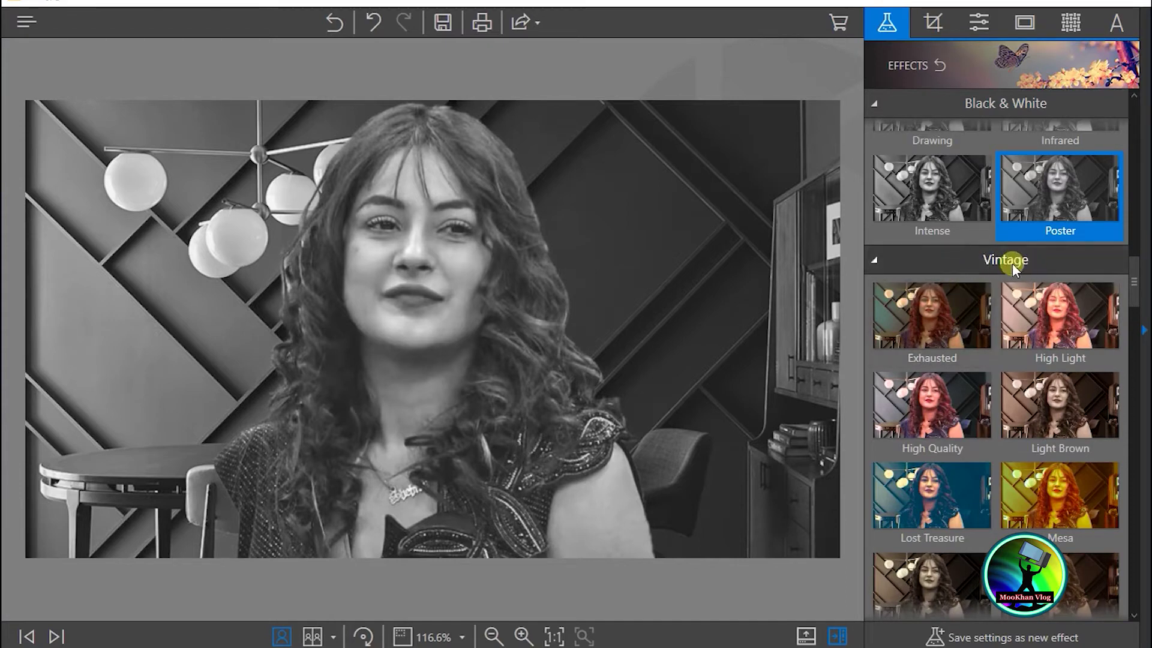
click(947, 318)
click(946, 428)
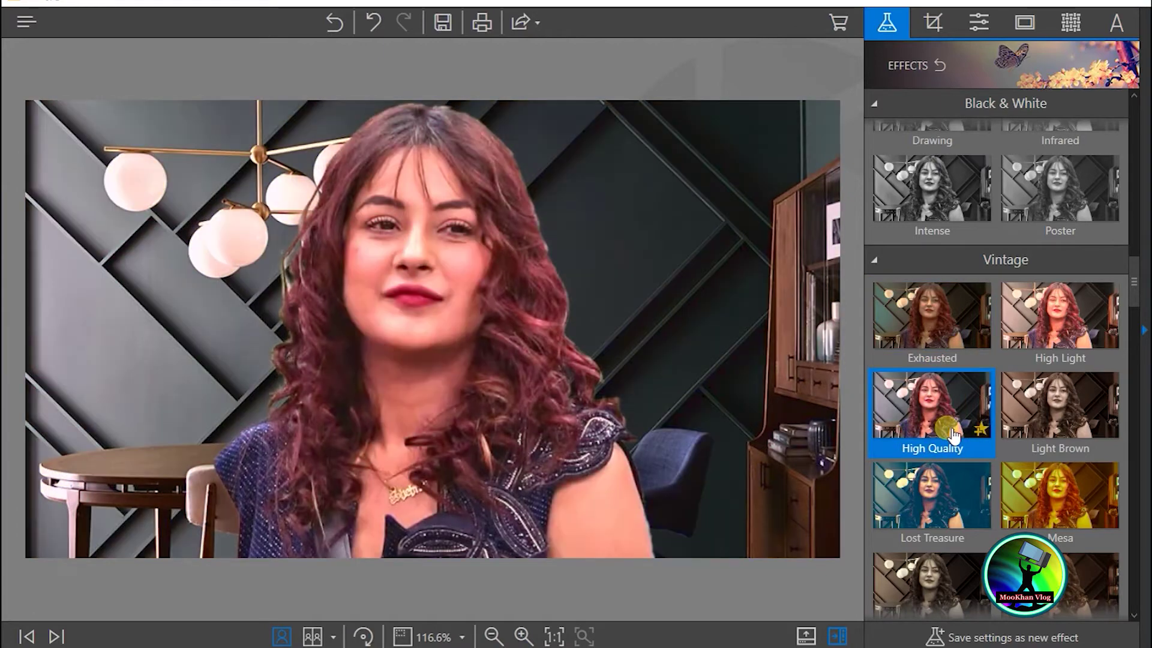
click(956, 497)
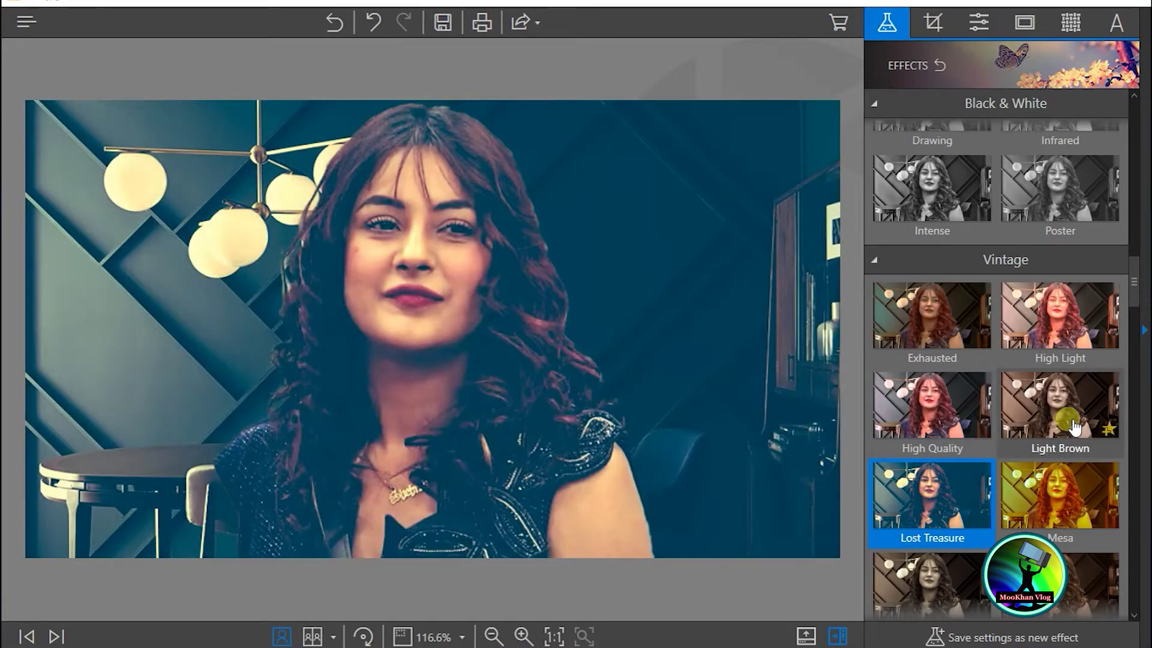
click(1072, 427)
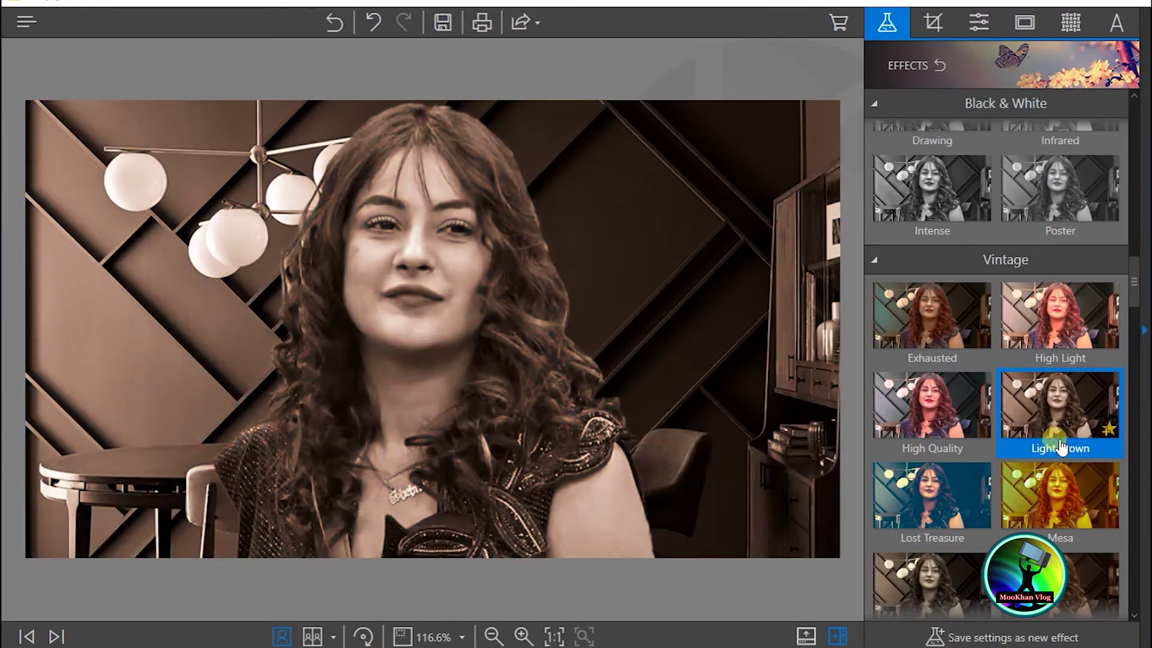
scroll(1032, 426, down, 2)
scroll(1034, 420, down, 1)
click(1047, 360)
scroll(1068, 384, down, 1)
scroll(1068, 390, down, 1)
click(987, 384)
- Try the Crumpled photography effect, then apply Forest
scroll(999, 382, down, 1)
scroll(998, 382, down, 1)
scroll(992, 375, down, 1)
scroll(978, 363, down, 1)
scroll(963, 354, down, 1)
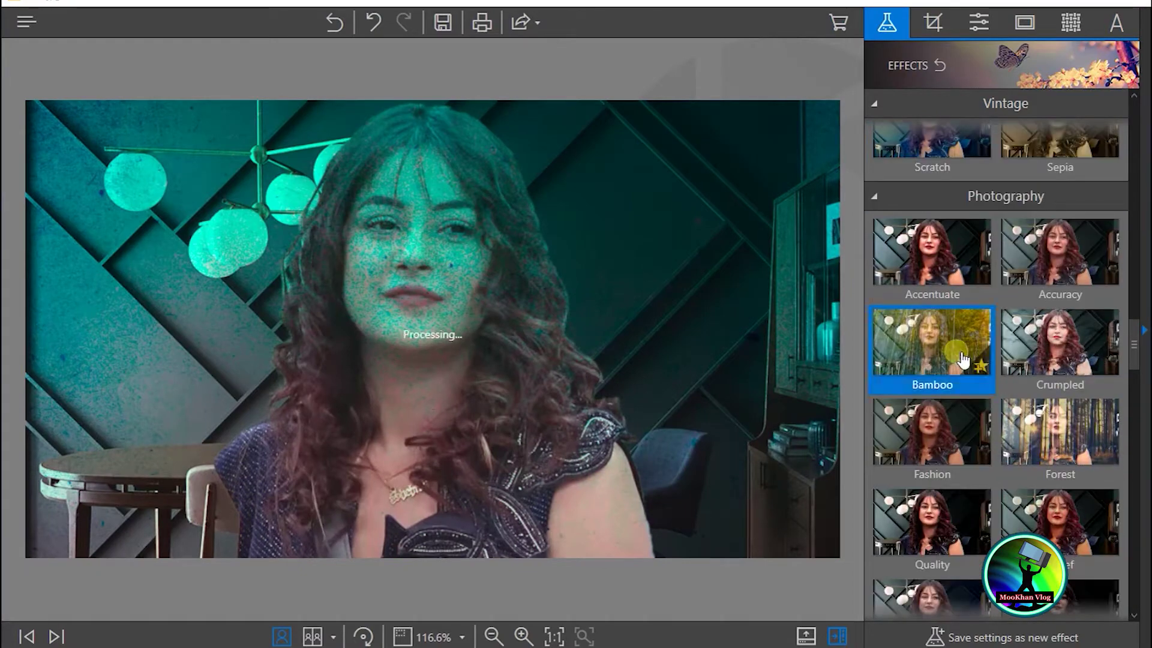
click(1054, 354)
scroll(1070, 360, down, 1)
scroll(1074, 363, down, 1)
click(1072, 364)
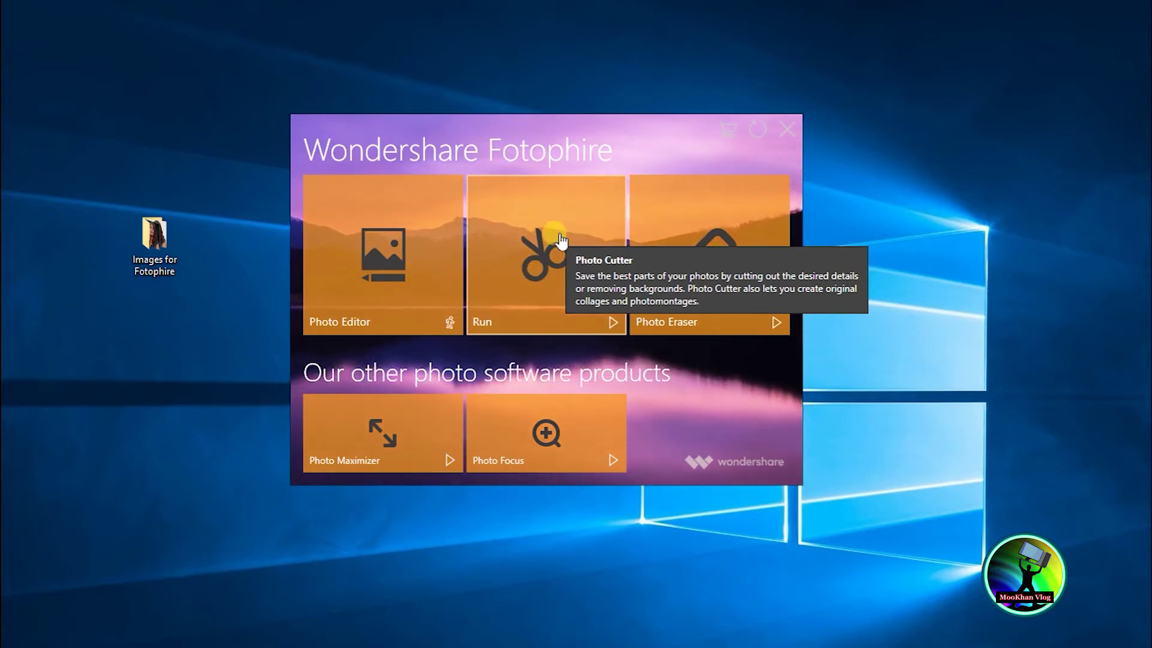
- View the original portrait from Images for Fotophire in Photos, then close it and minimize Explorer
double_click(149, 243)
click(430, 207)
double_click(429, 211)
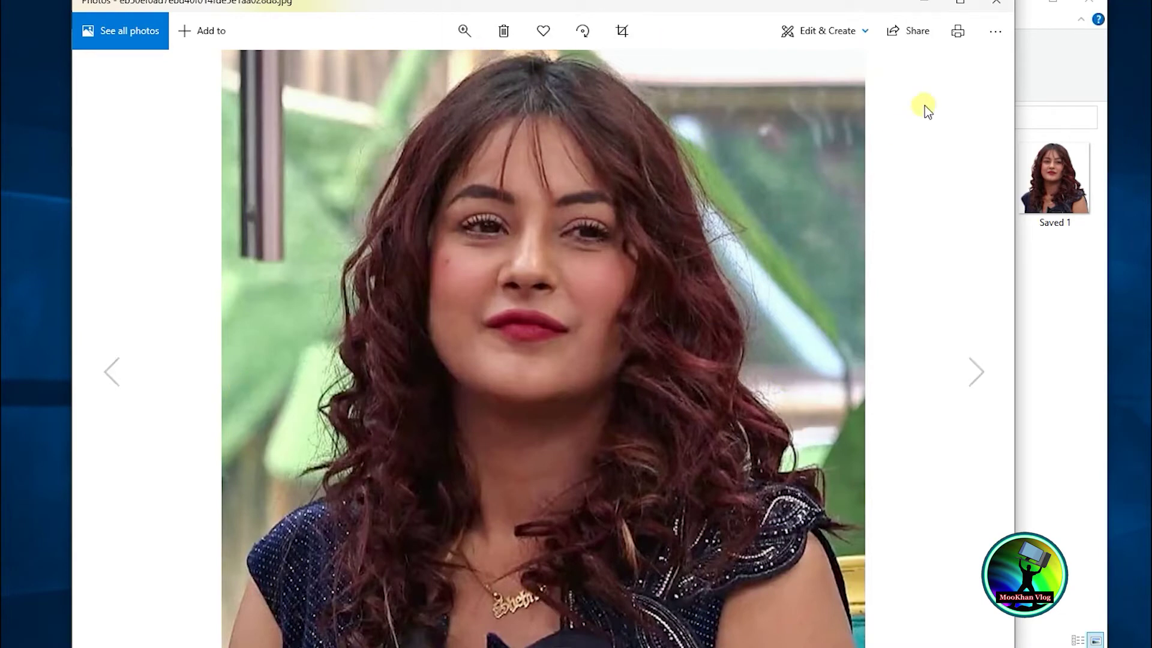
click(993, 6)
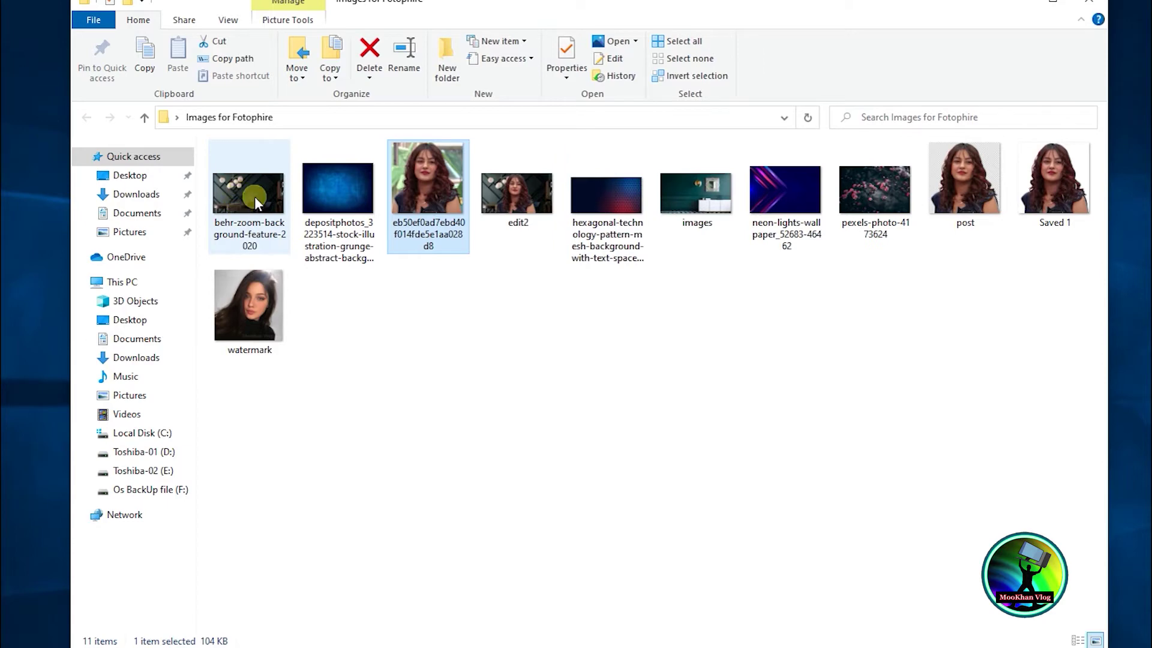
click(1018, 5)
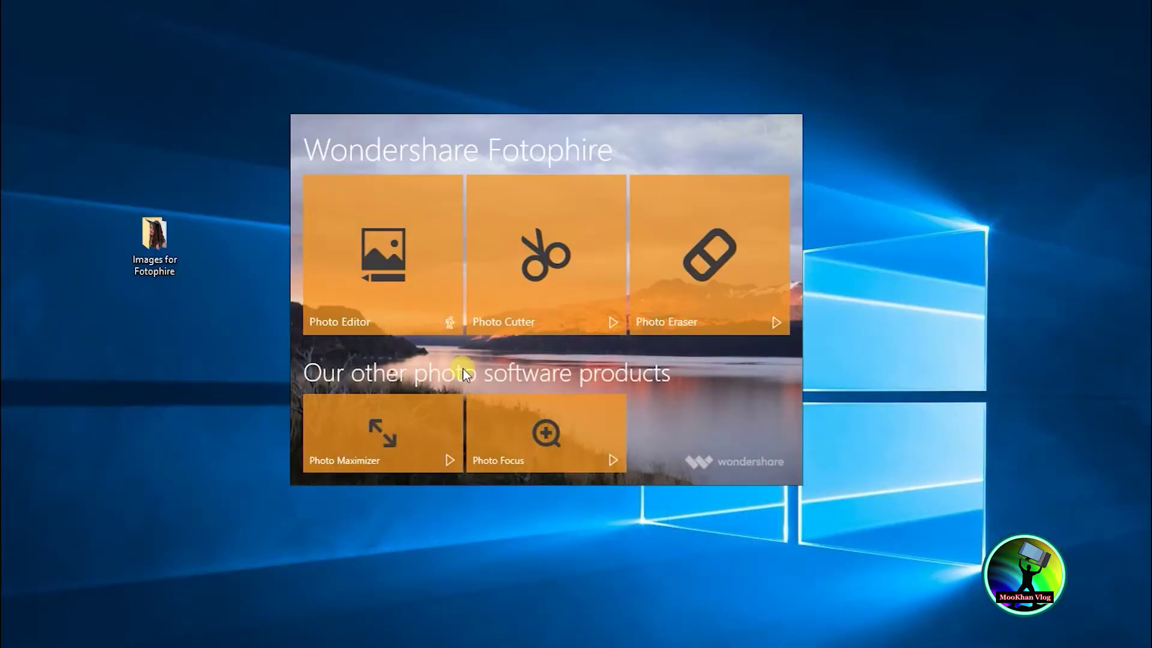
- Relaunch the Photo Editor and try the Galaxy and Awakening portrait effects
click(351, 234)
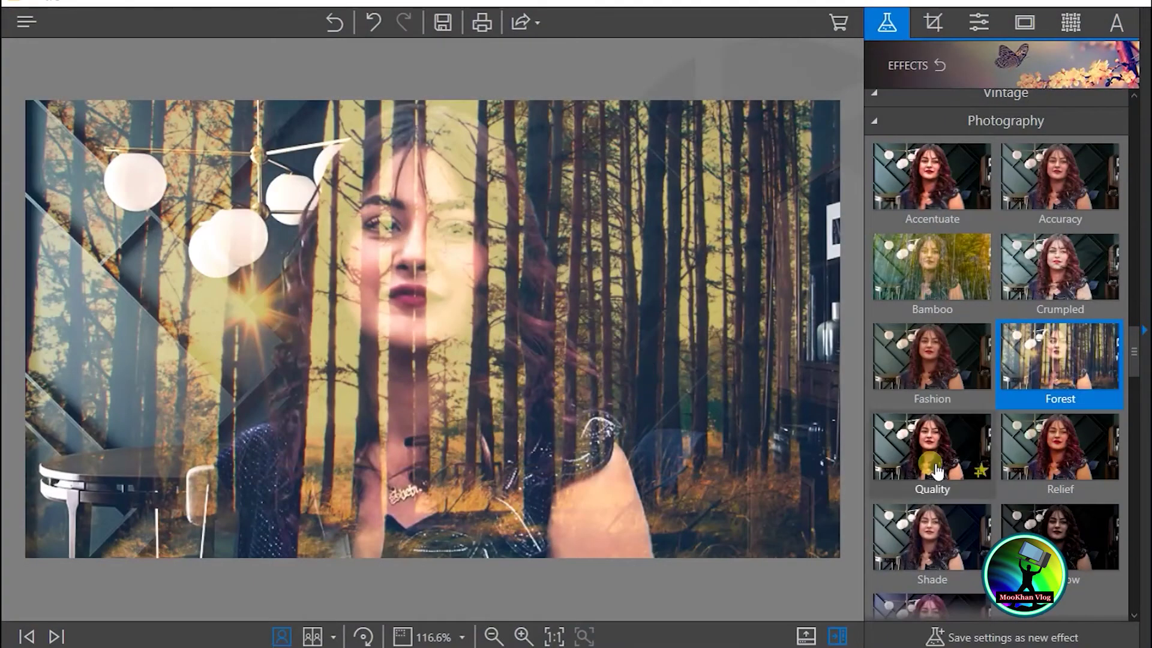
scroll(1019, 384, down, 2)
scroll(1019, 384, down, 2)
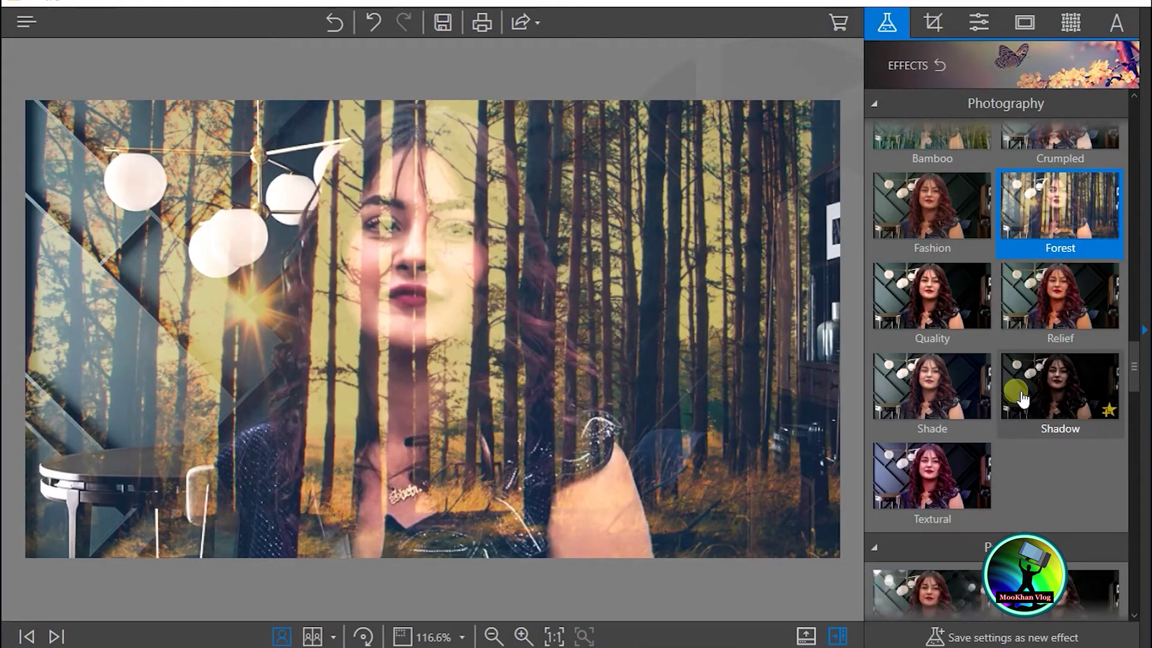
scroll(959, 441, down, 2)
scroll(959, 440, down, 2)
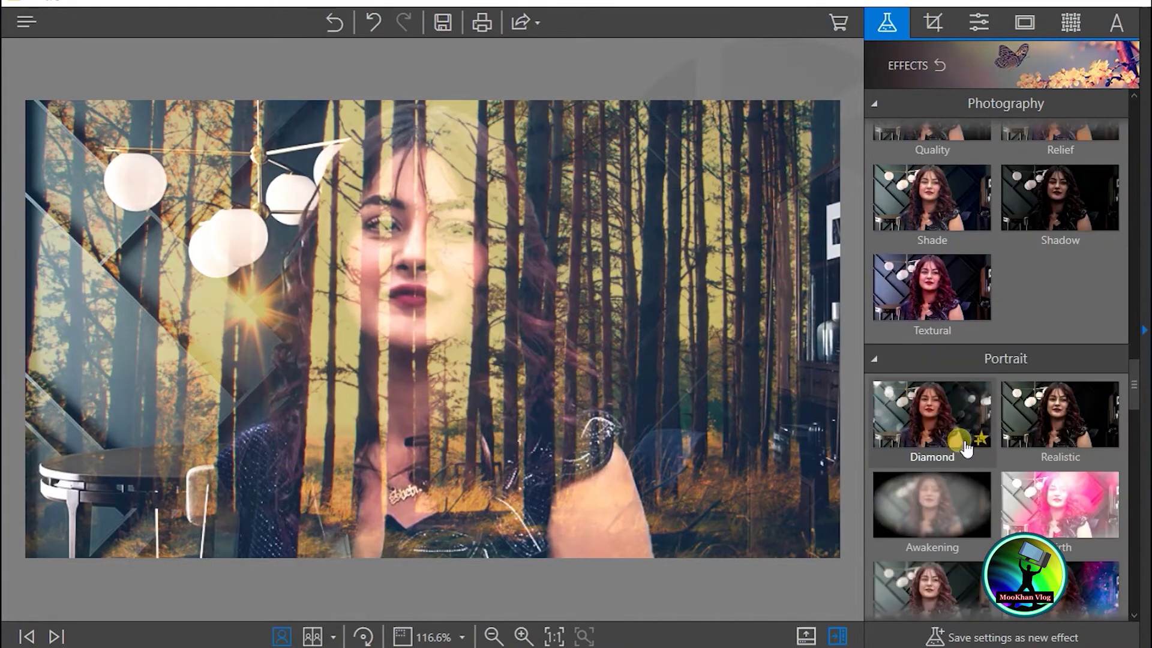
mouse_move(931, 414)
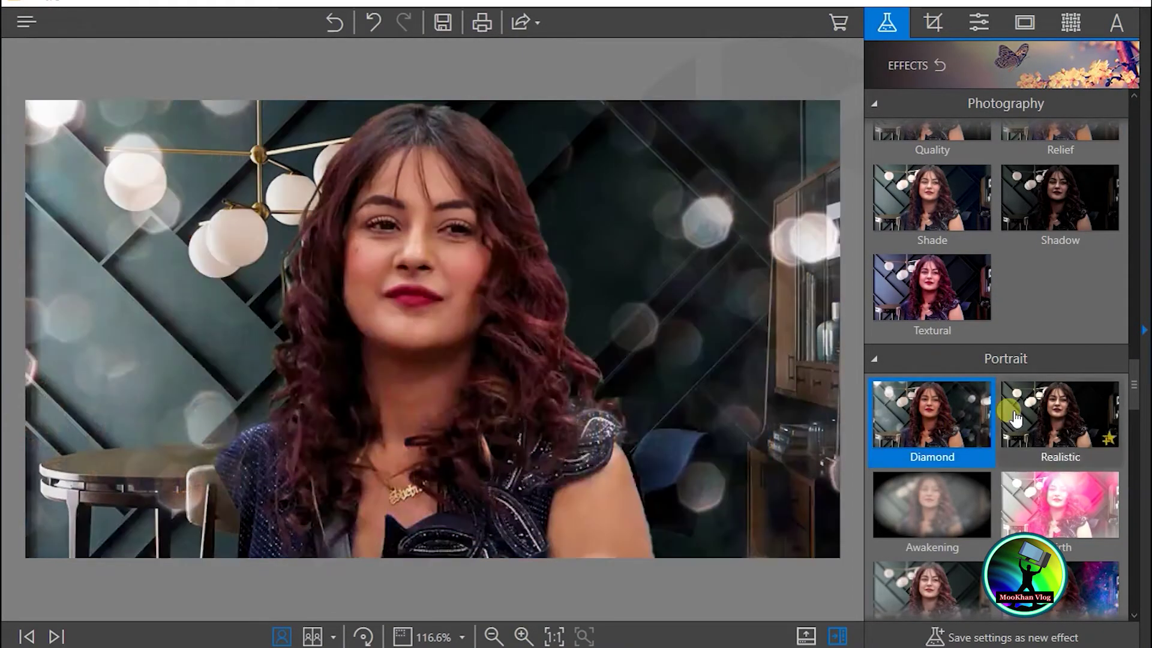
scroll(1056, 479, down, 2)
click(1074, 493)
click(962, 423)
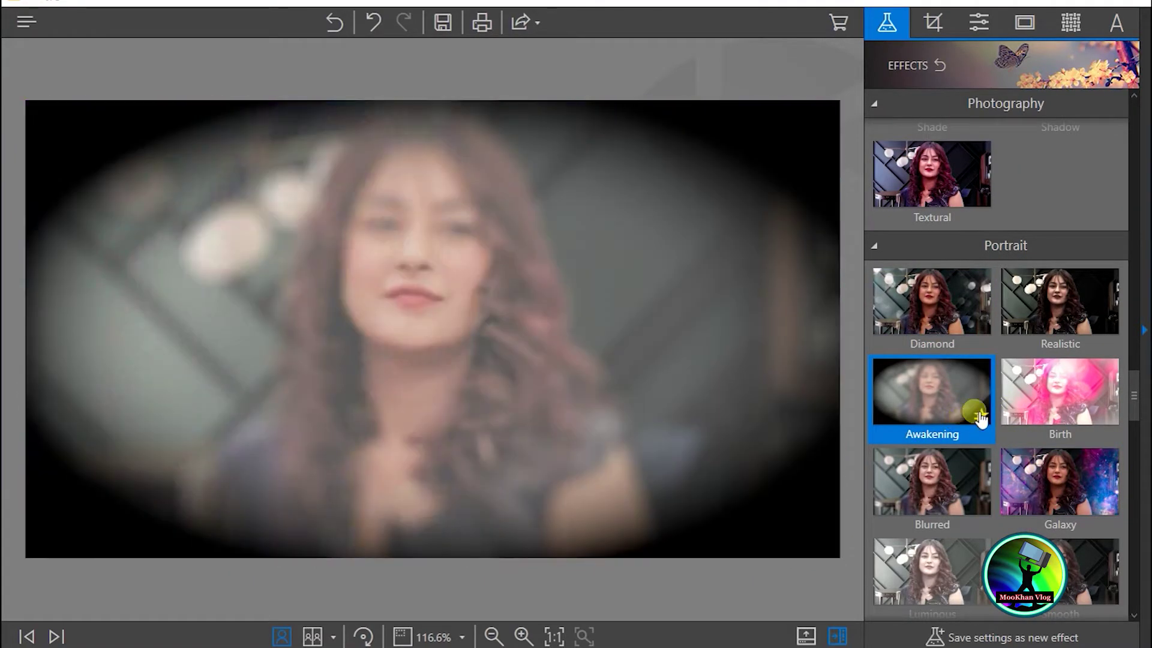
- Try Luminous and Smooth, then apply the pink-and-blue Space portrait effect
scroll(981, 427, down, 2)
scroll(983, 427, down, 1)
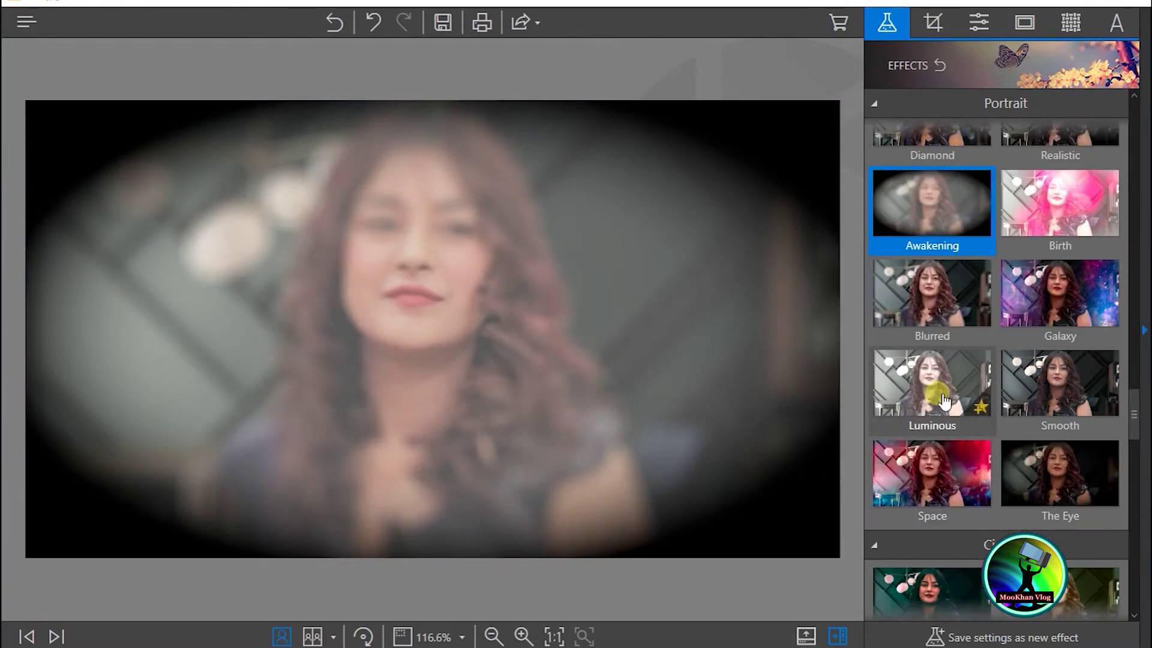
click(944, 401)
click(1048, 389)
click(957, 495)
scroll(1019, 431, down, 1)
scroll(1022, 419, down, 2)
scroll(1026, 415, down, 2)
scroll(1027, 415, up, 1)
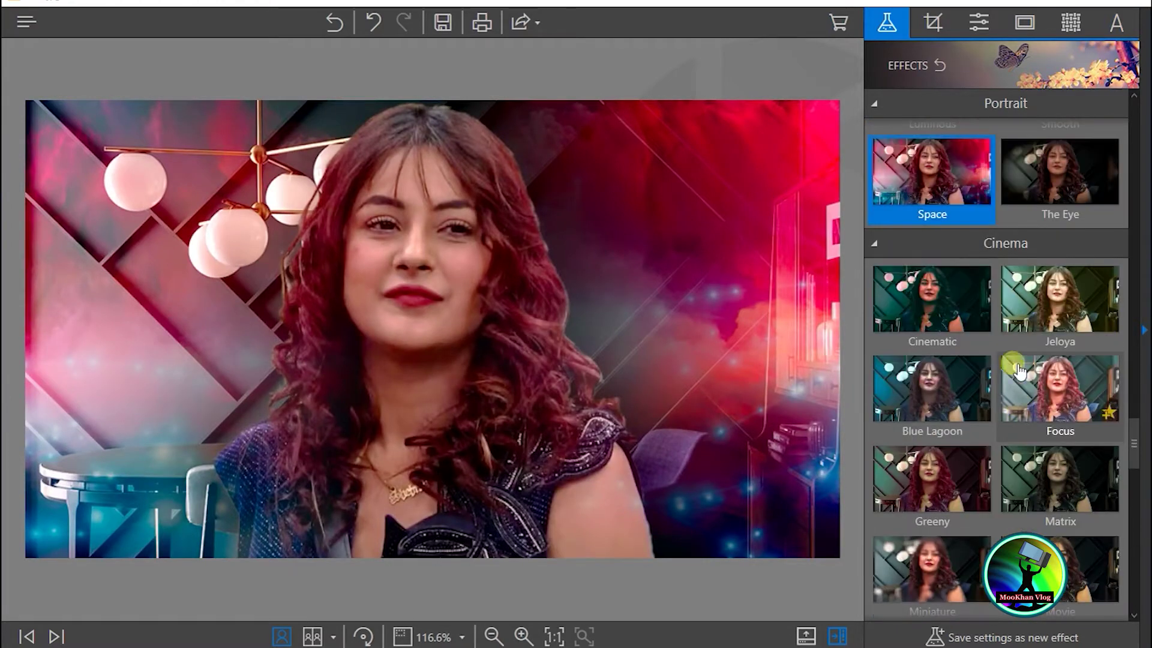
mouse_move(1060, 298)
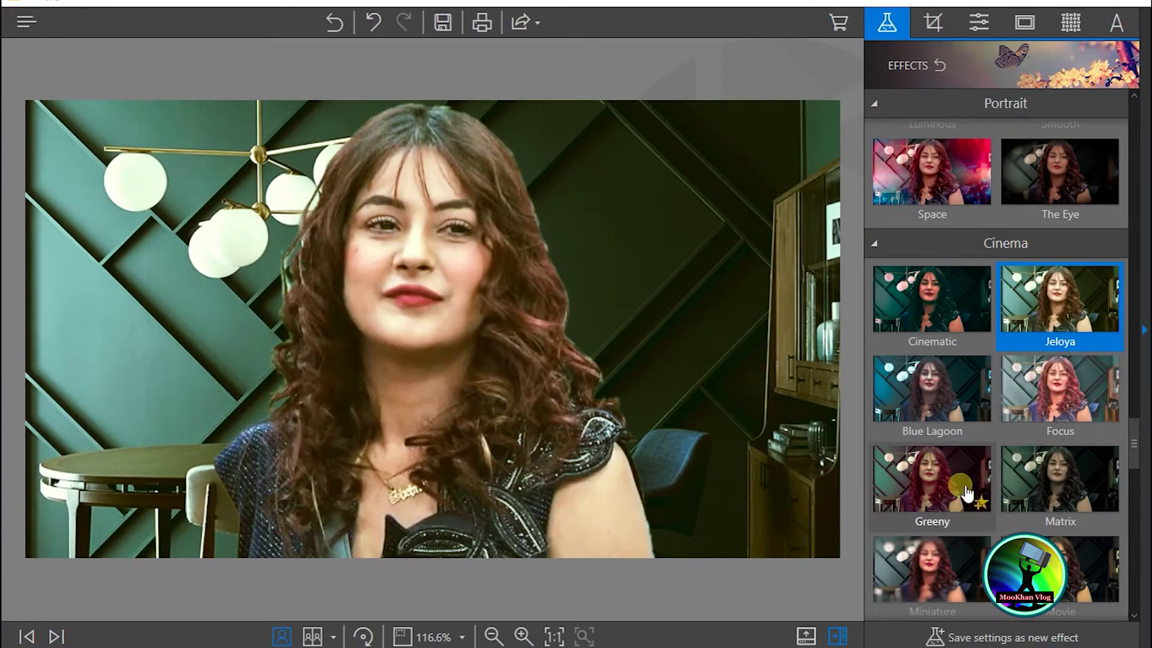
- Try the Greeny, Blue Lagoon, Focus, Movie and Nightvision cinema effects
click(962, 494)
click(958, 394)
click(1056, 396)
scroll(1056, 396, down, 3)
click(1057, 463)
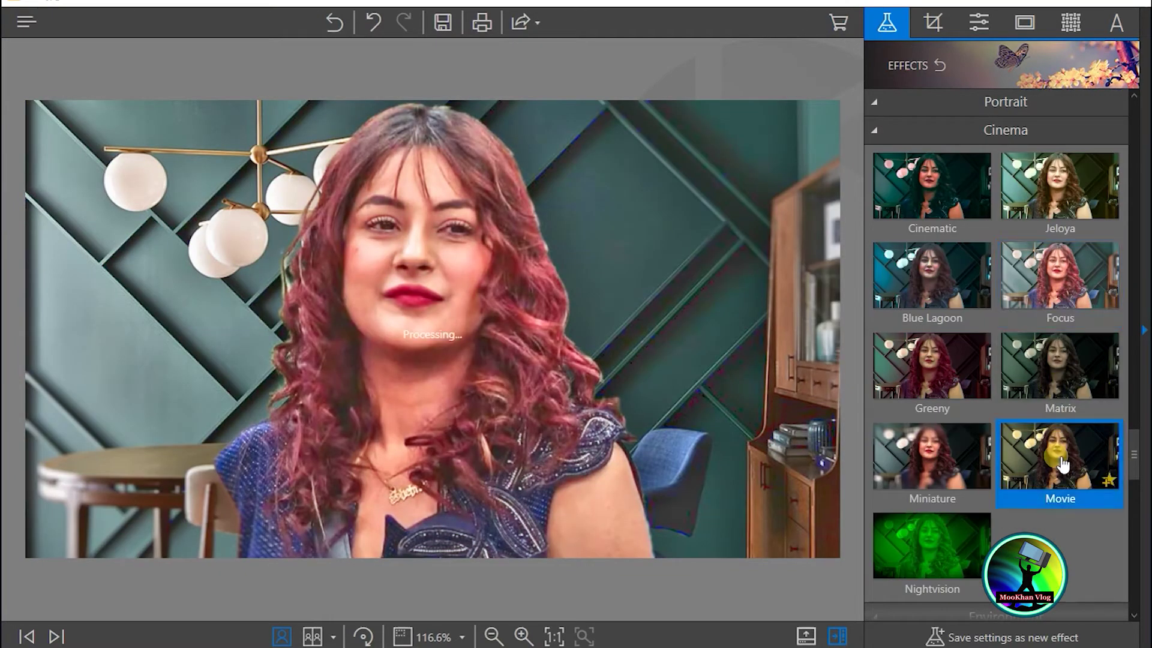
click(916, 565)
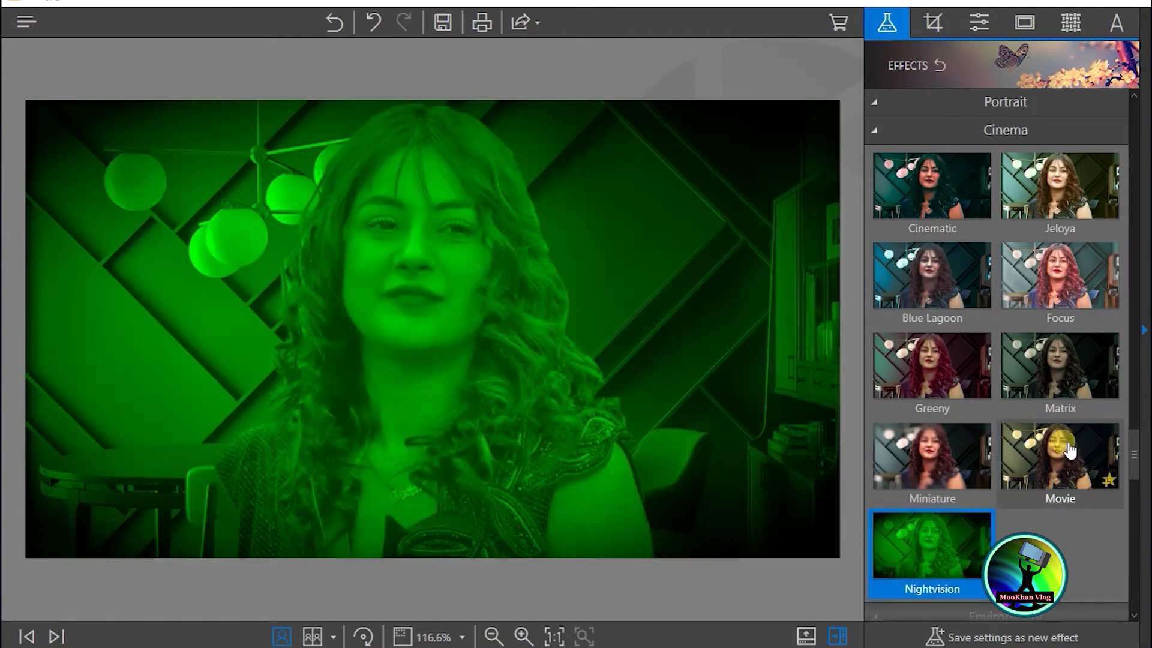
- Scroll back up and switch to the Jeloya cinema look
scroll(1069, 447, up, 1)
scroll(1070, 447, up, 1)
scroll(1070, 447, up, 3)
scroll(1070, 456, up, 2)
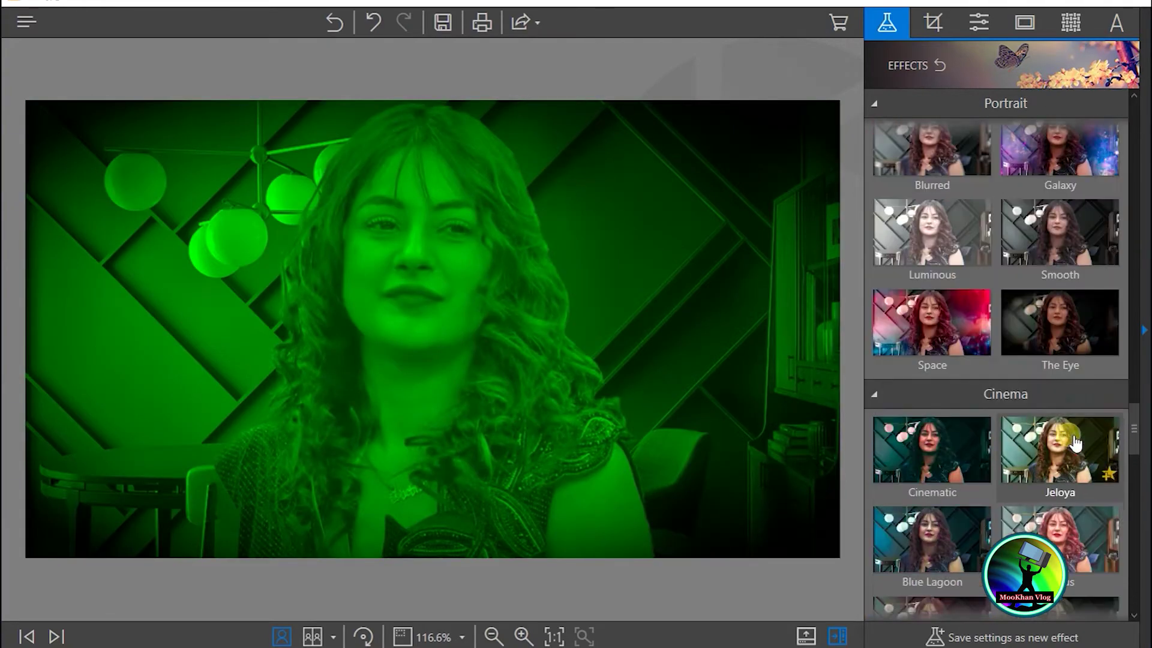
click(1071, 463)
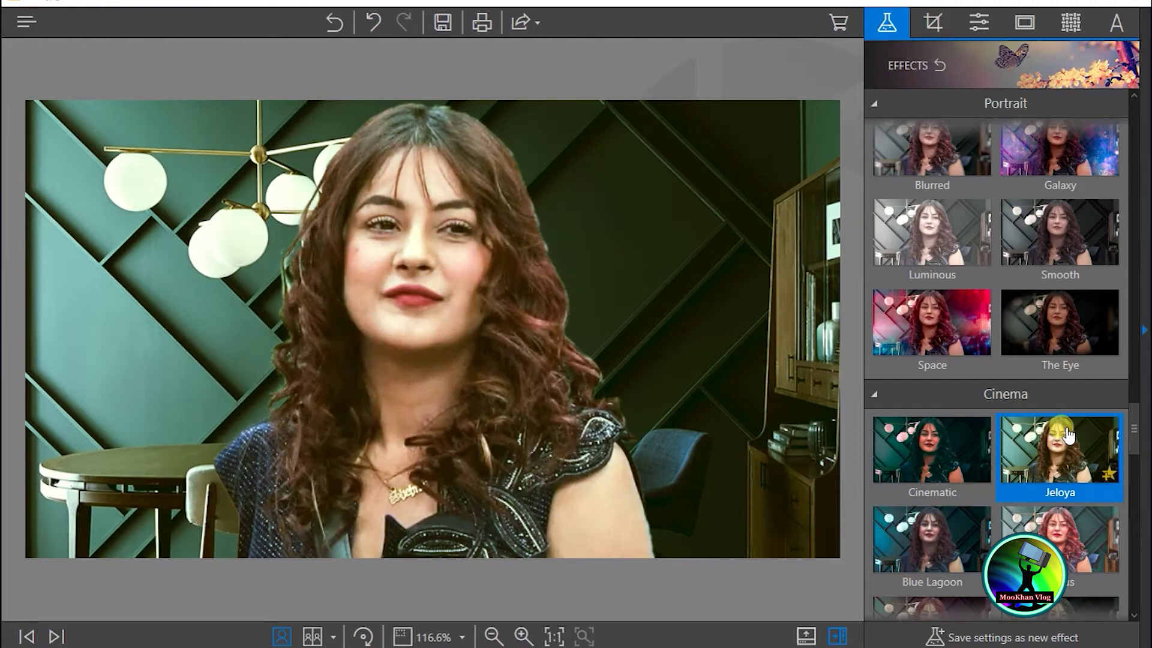
mouse_move(932, 322)
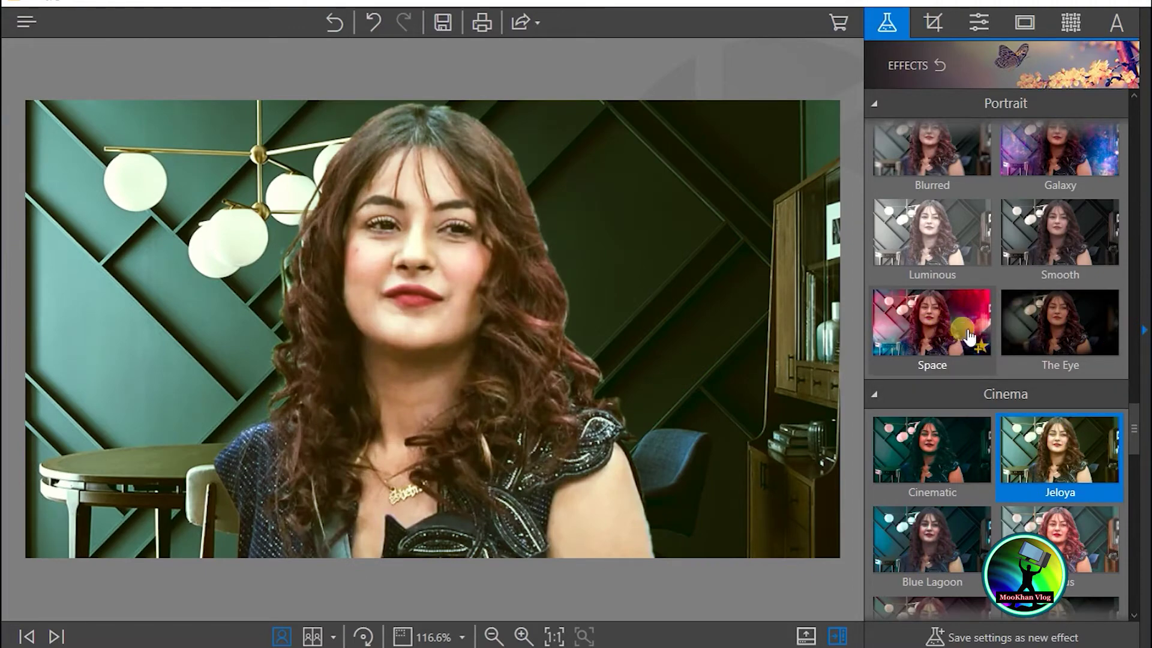
- Browse further down the presets, trying Eclipse and then the Spring environment effect
scroll(995, 368, down, 3)
scroll(998, 378, down, 3)
scroll(1004, 387, down, 4)
scroll(1009, 393, down, 2)
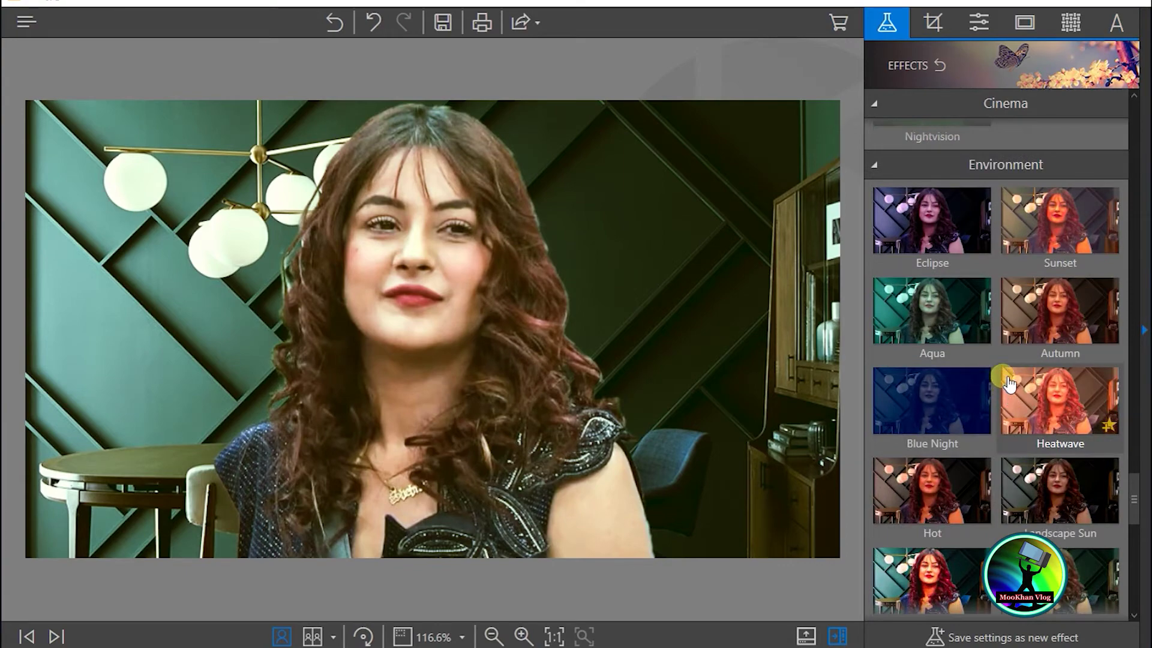
scroll(1009, 384, up, 3)
scroll(1010, 384, up, 3)
scroll(1010, 384, up, 3)
scroll(1010, 384, down, 3)
scroll(1005, 377, down, 3)
scroll(1003, 376, down, 1)
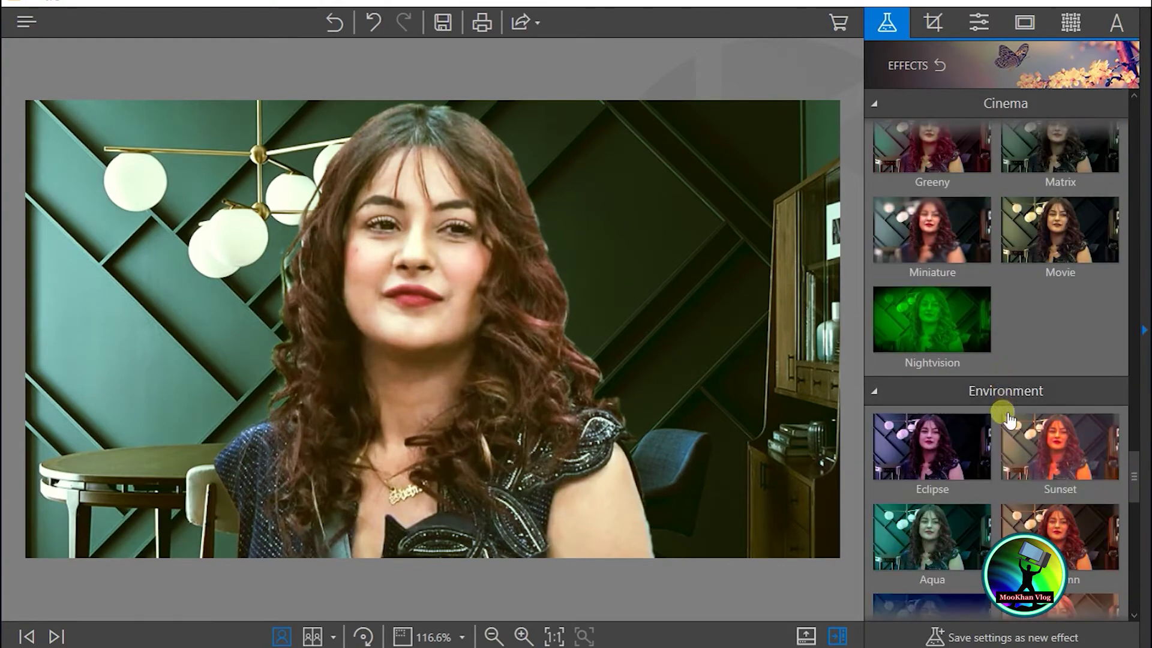
click(981, 447)
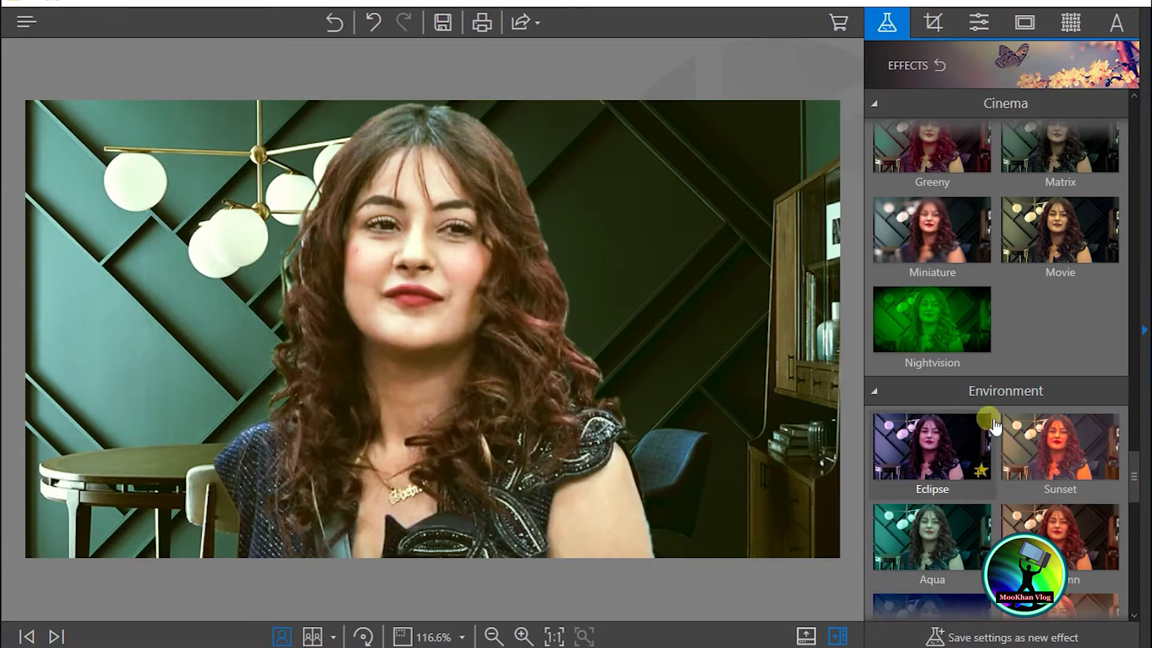
scroll(972, 402, down, 2)
scroll(973, 404, down, 1)
scroll(977, 409, down, 2)
scroll(973, 405, down, 3)
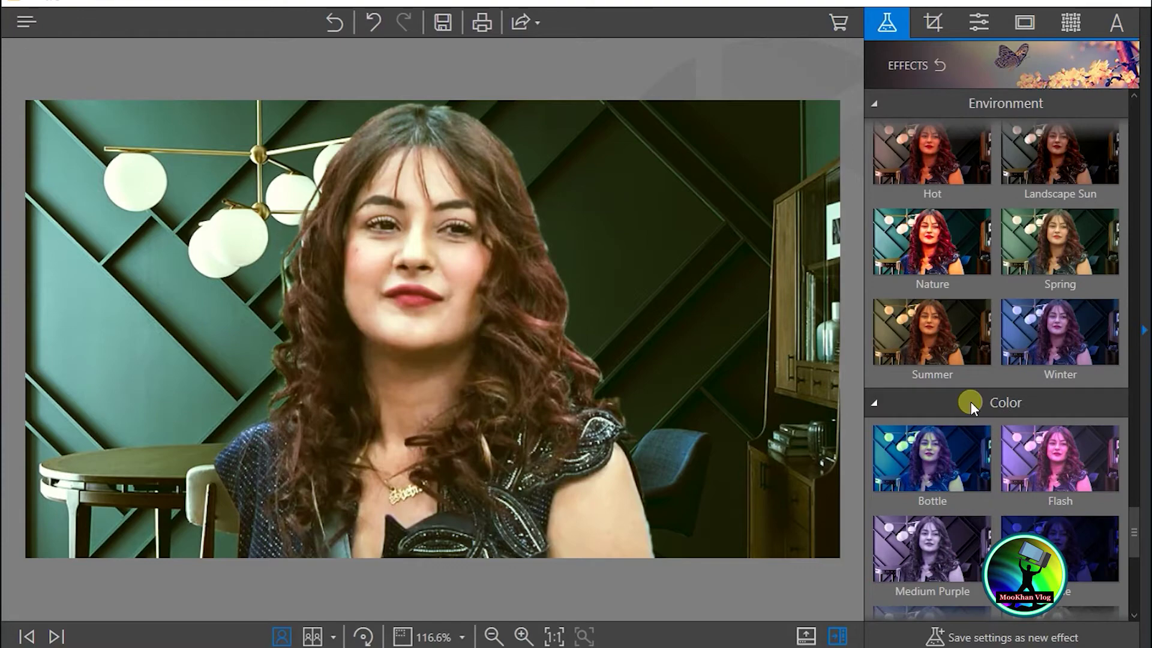
click(1087, 251)
- Apply the Summer environment effect, then try the Gold Textured colour effect
click(946, 358)
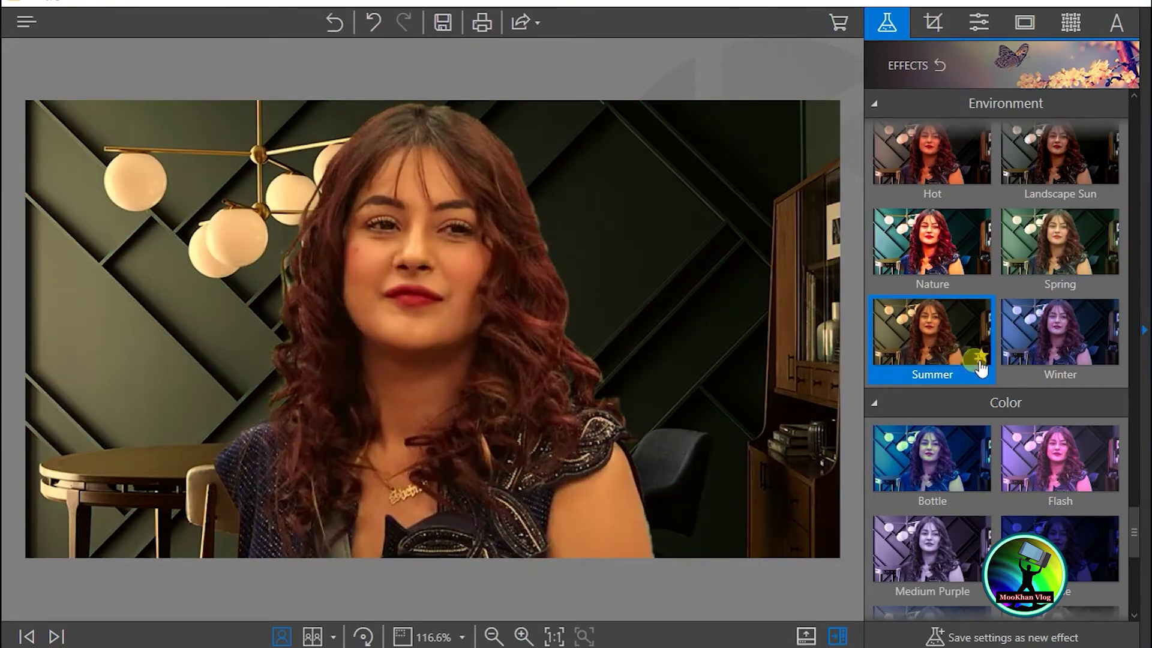
scroll(979, 367, down, 2)
scroll(996, 360, down, 3)
scroll(1001, 360, up, 3)
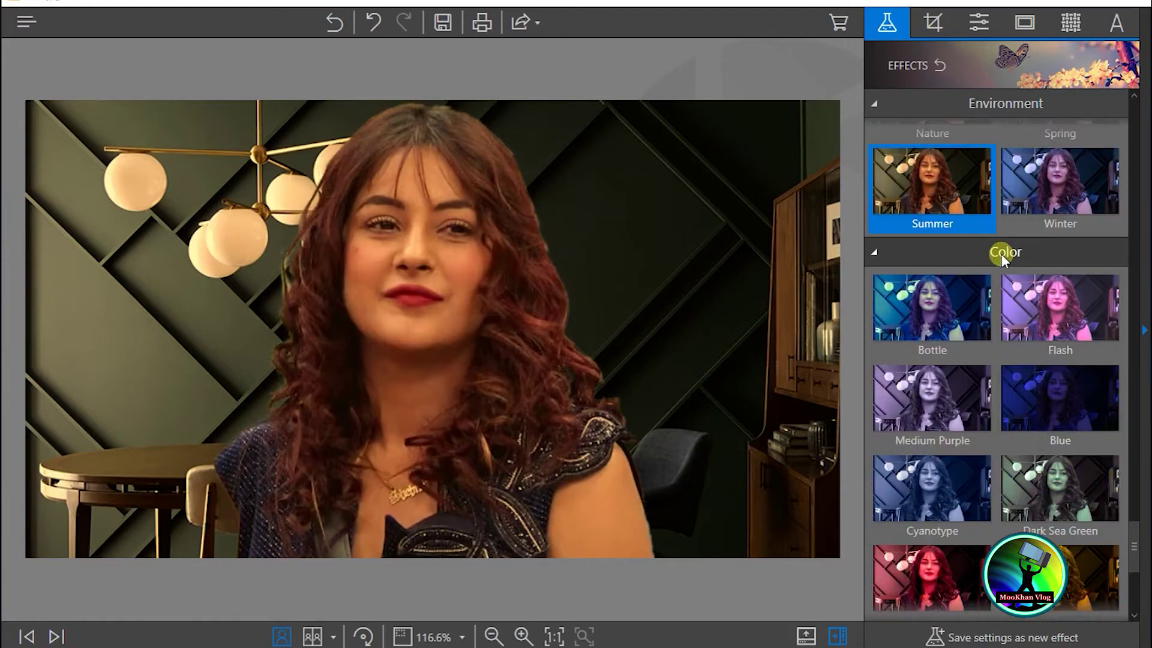
scroll(1056, 480, down, 2)
click(1061, 470)
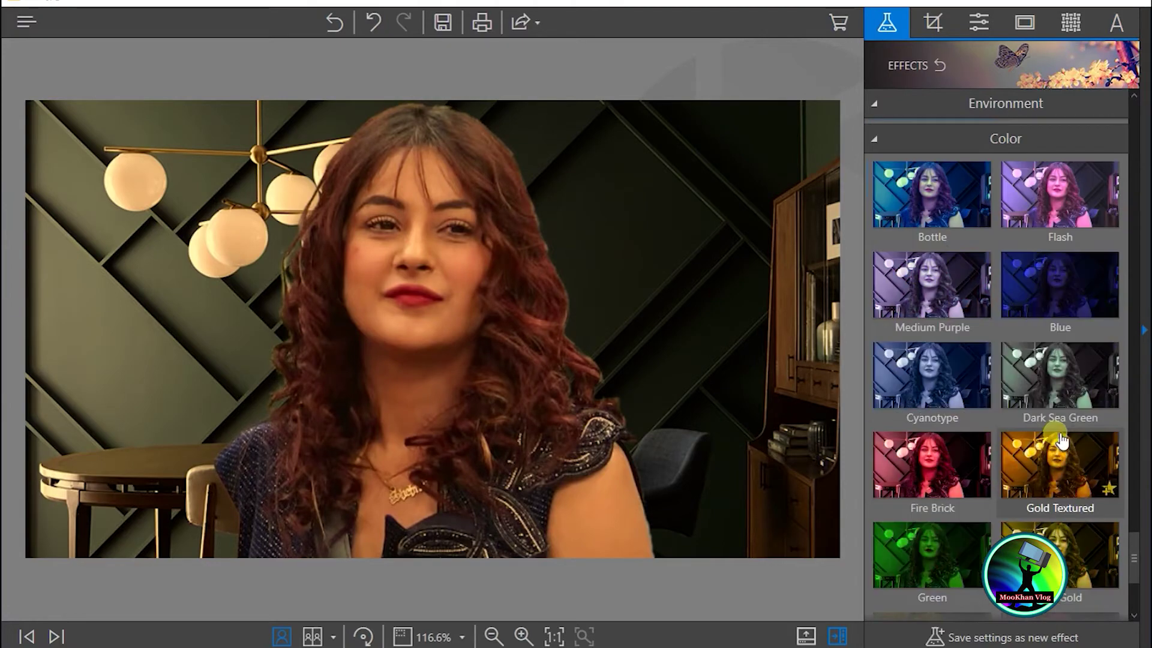
- Try the Tan colour effect, switch to single view, and settle on Yellow
scroll(960, 420, down, 1)
scroll(952, 414, down, 2)
scroll(951, 415, down, 1)
scroll(952, 415, down, 1)
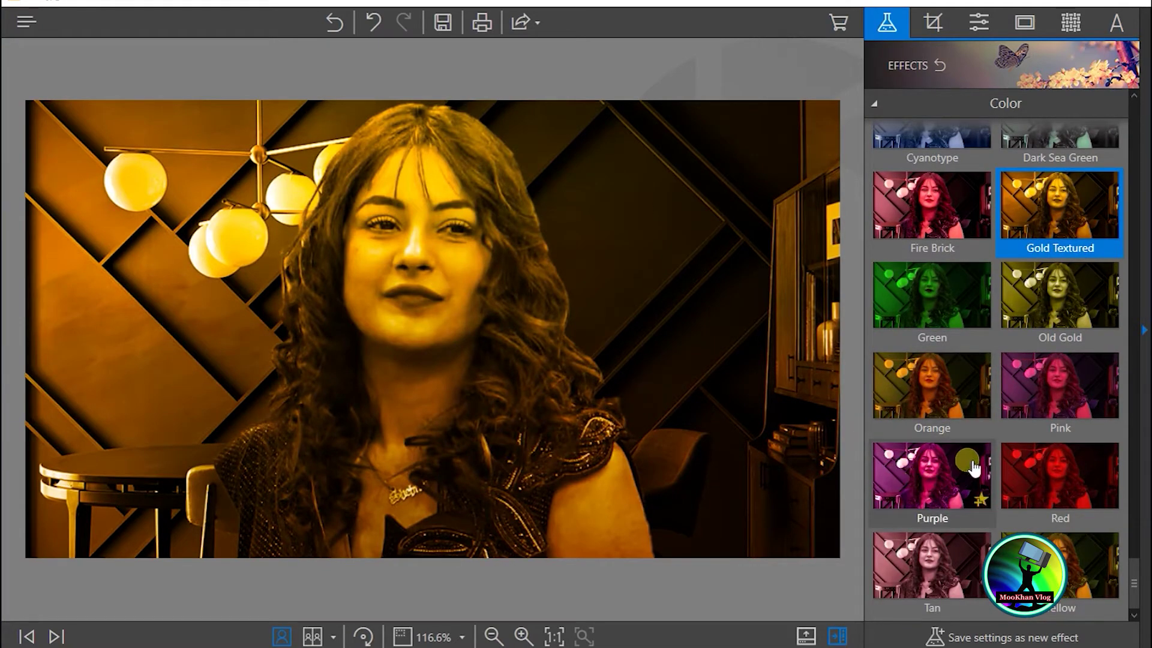
click(960, 578)
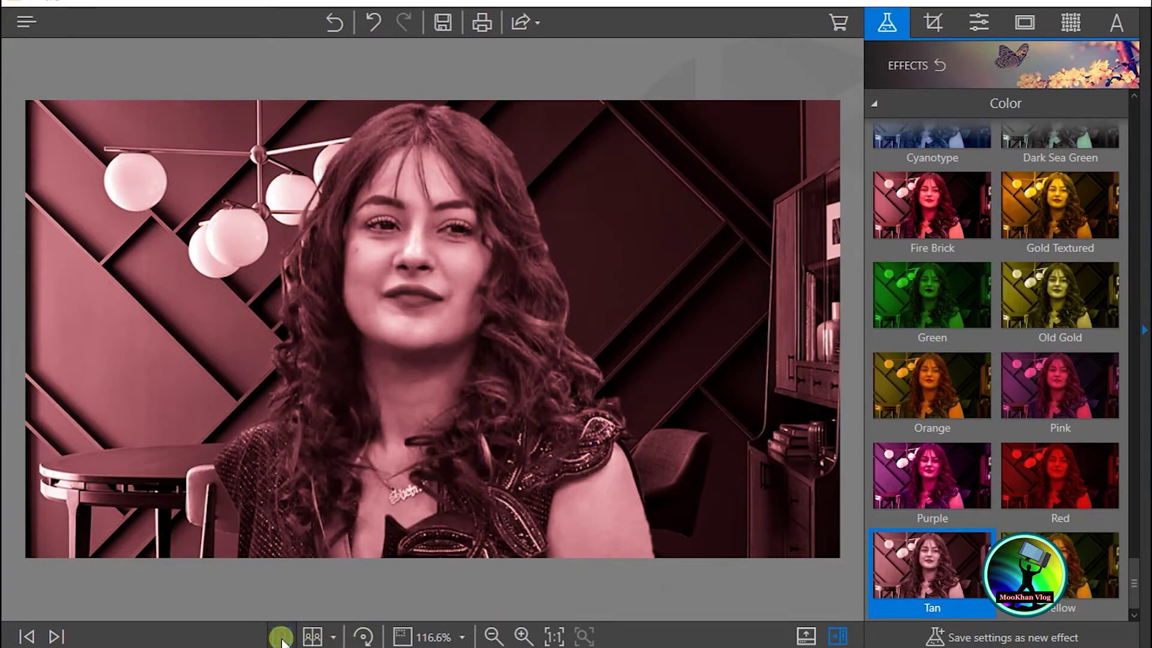
click(282, 637)
mouse_move(1067, 585)
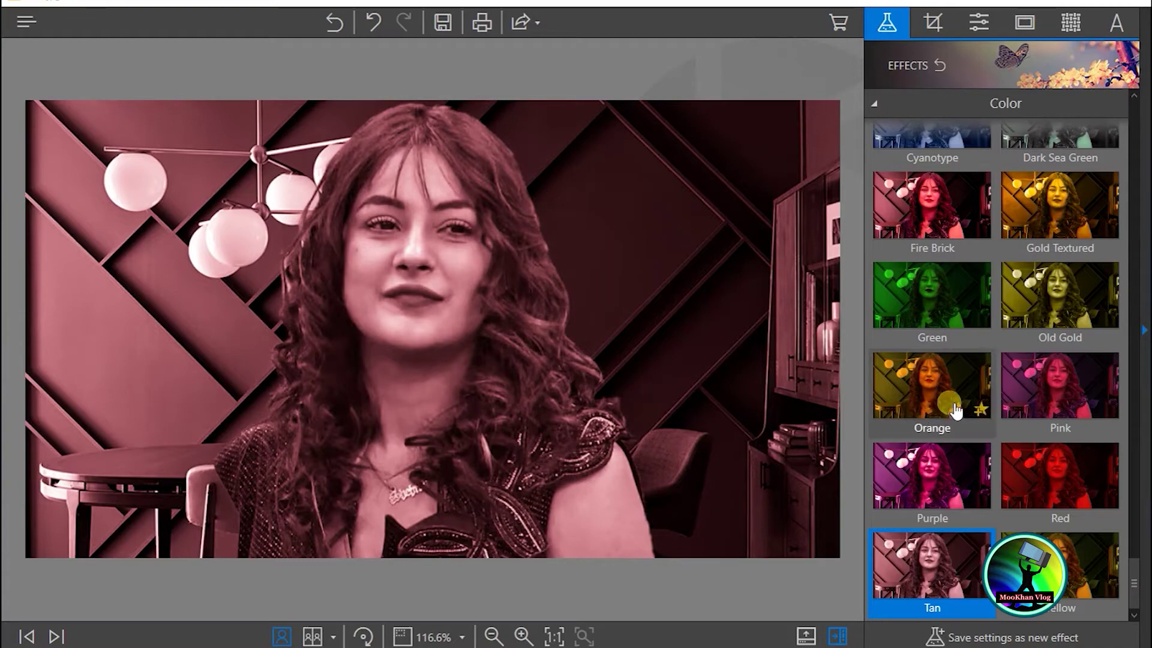
click(1070, 582)
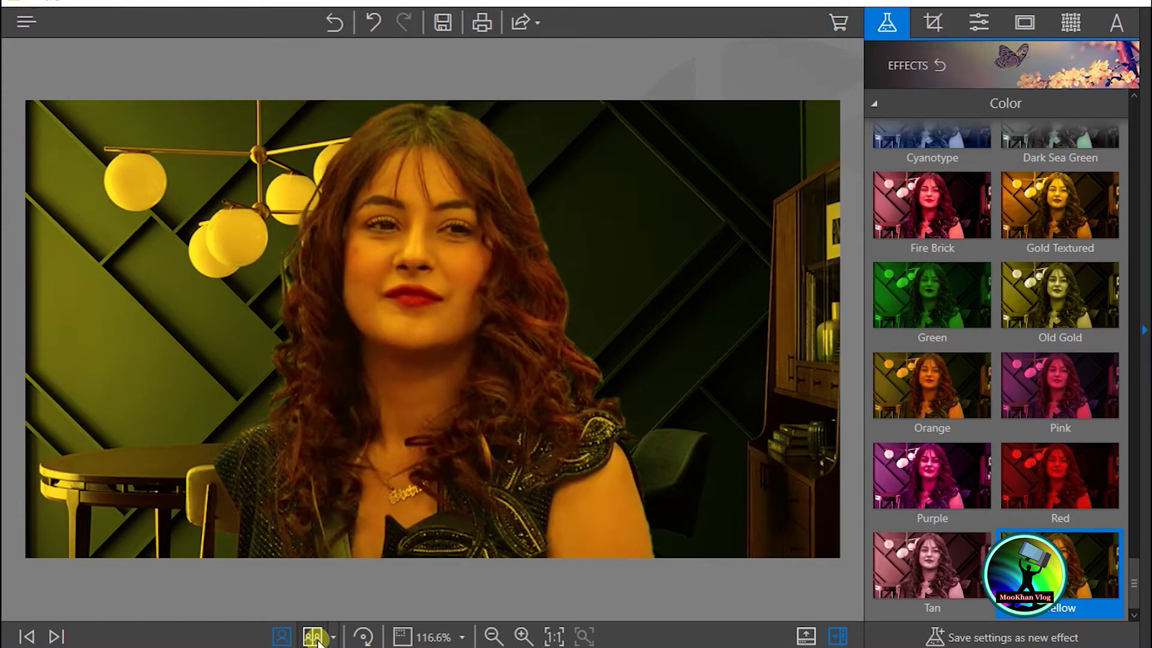
- Show the before/after comparison and preview the Purple and Green tints
click(313, 636)
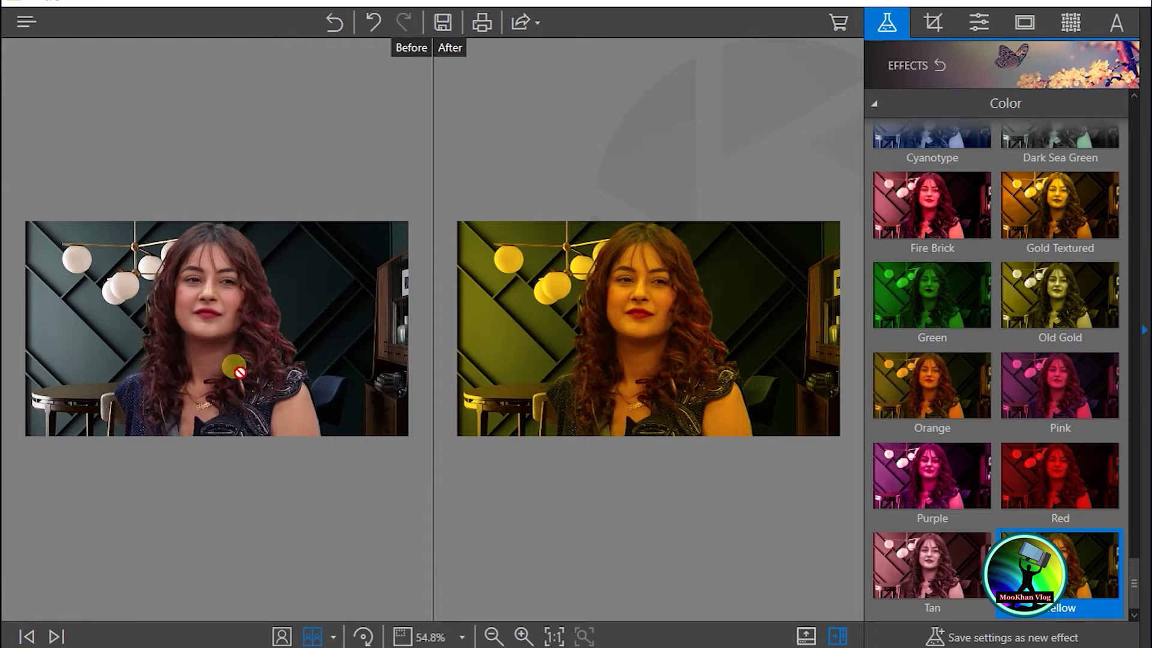
click(949, 497)
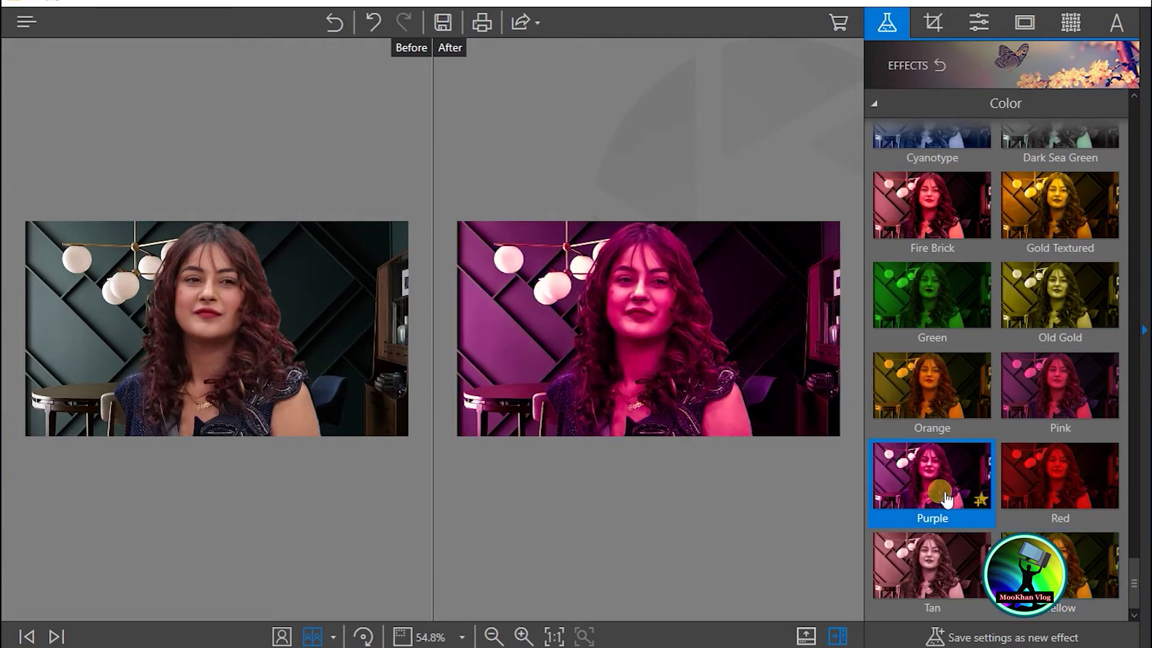
click(927, 300)
- Preview the Eclipse look, then apply the teal Cinema Blue Lagoon effect
scroll(987, 347, up, 2)
scroll(991, 348, up, 5)
scroll(991, 348, up, 2)
scroll(984, 329, up, 2)
scroll(946, 300, up, 2)
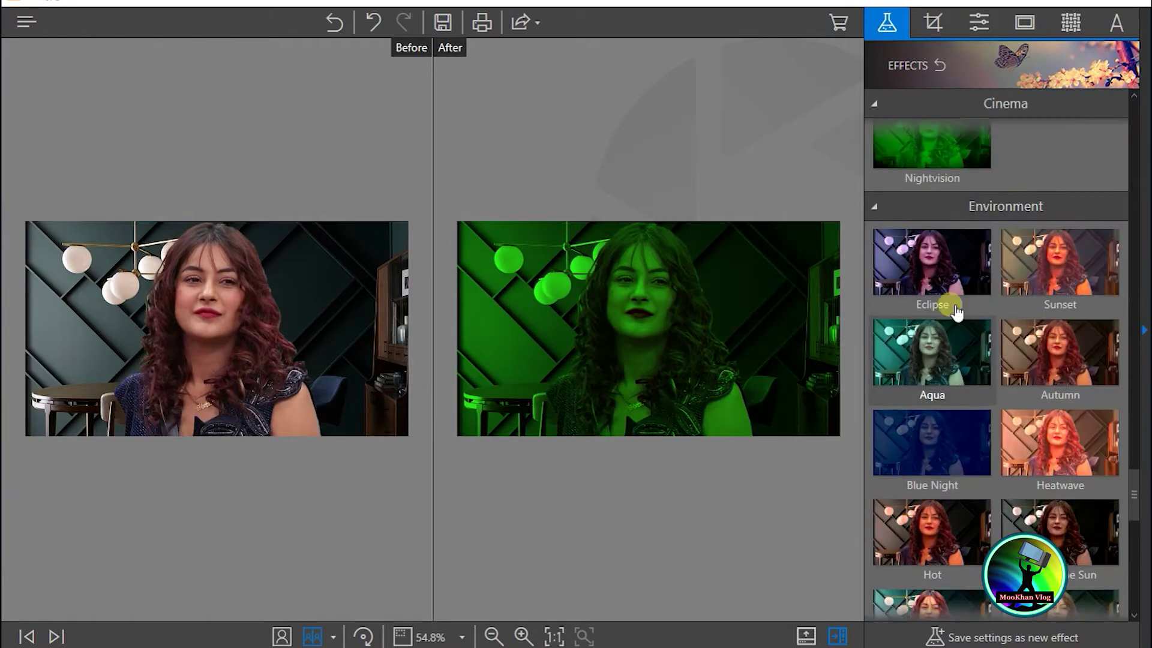
click(947, 287)
scroll(960, 285, up, 3)
scroll(978, 282, up, 2)
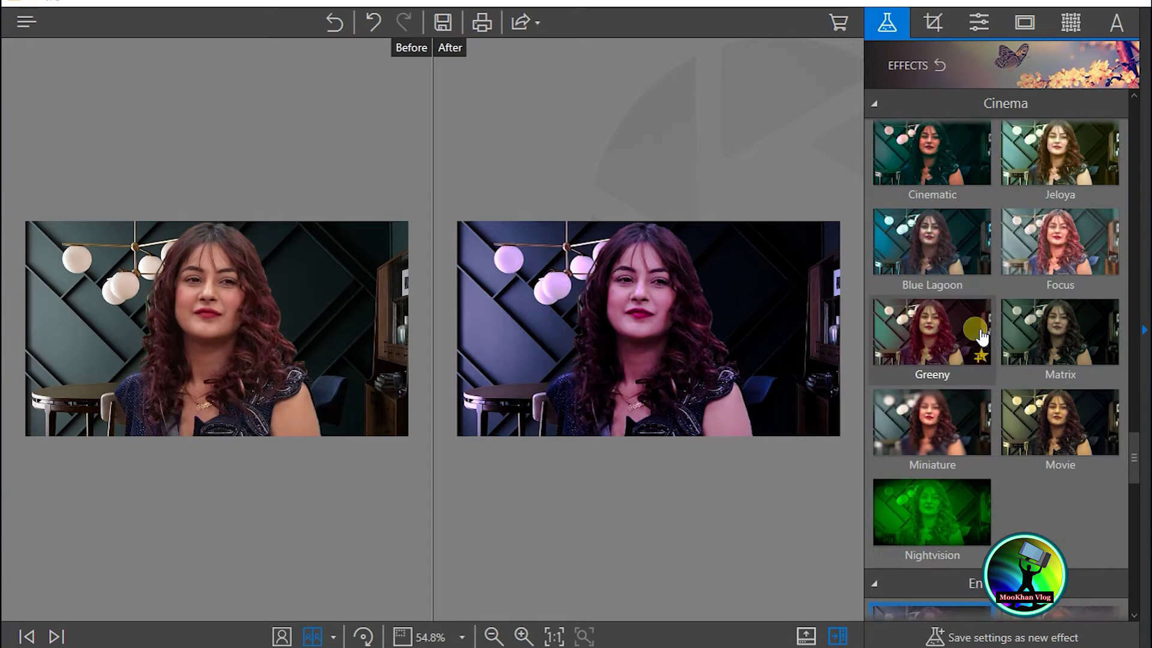
click(986, 277)
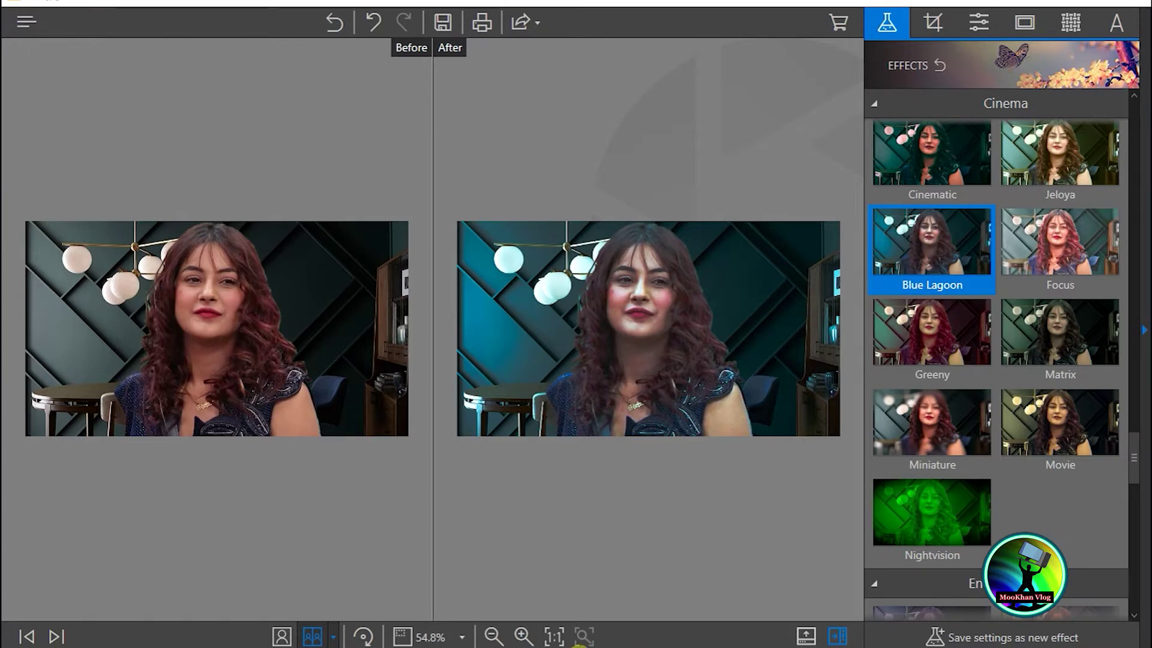
mouse_move(560, 644)
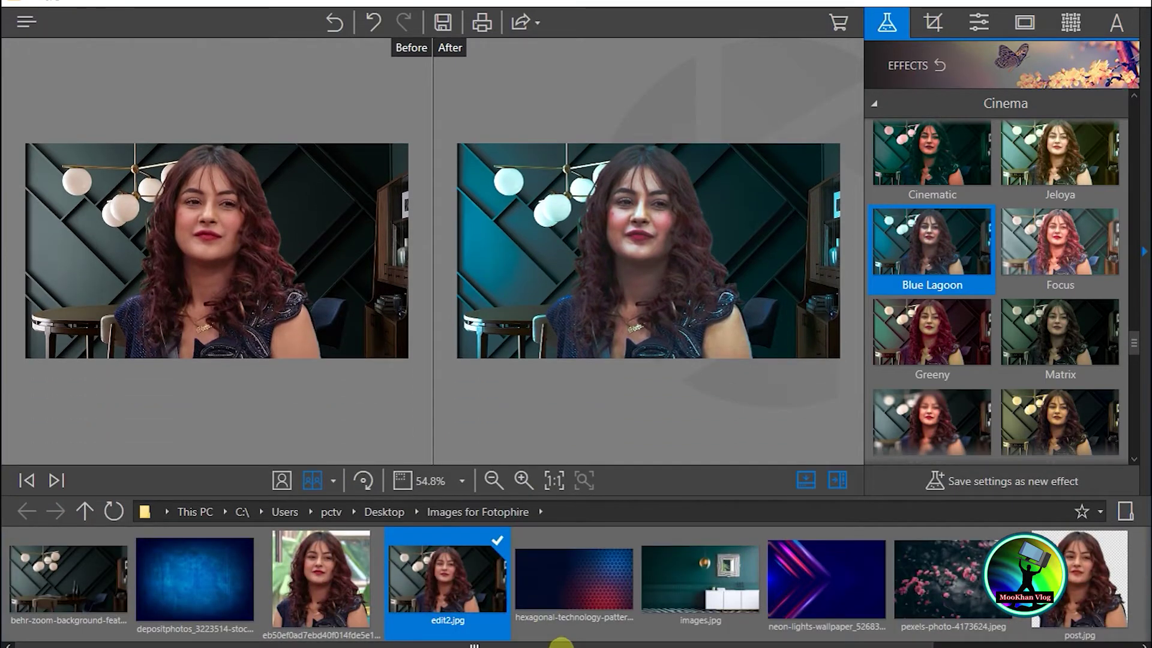
- Shorten the editor window, hide the file strip, and use vertical split comparison
drag(599, 646, 599, 499)
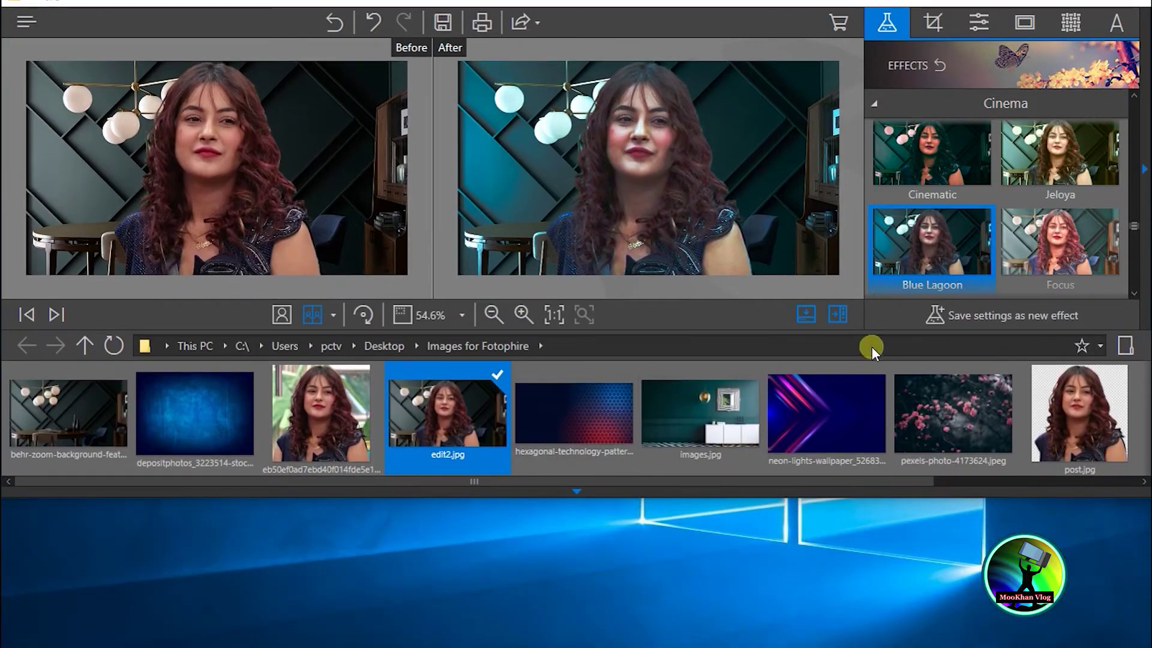
click(800, 315)
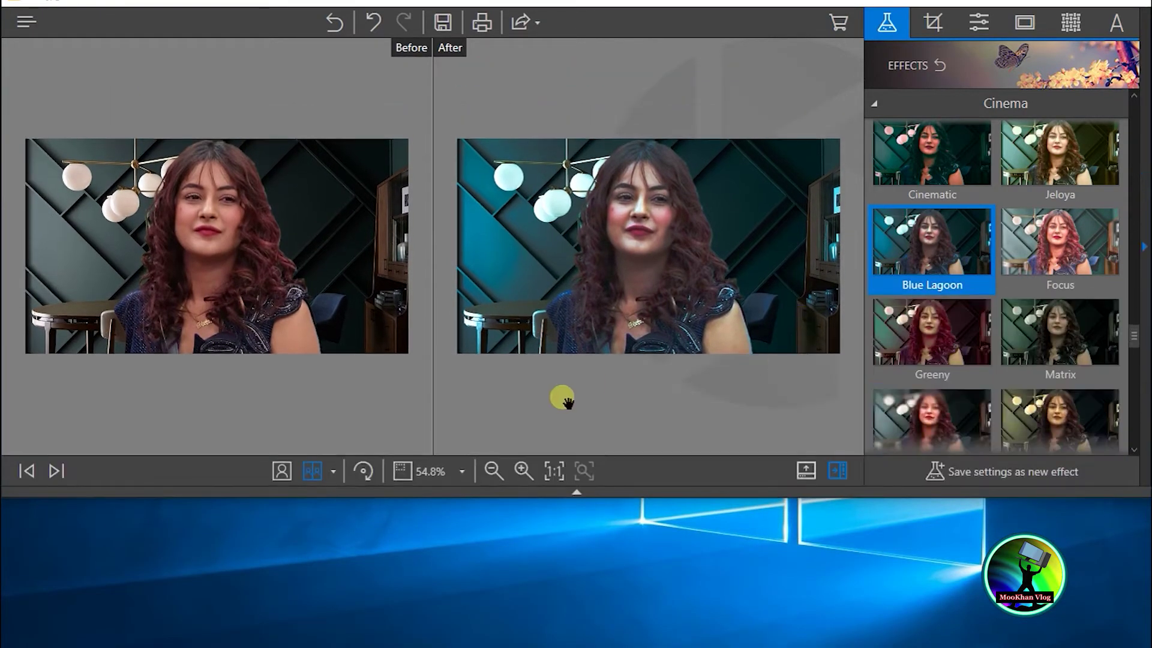
click(334, 471)
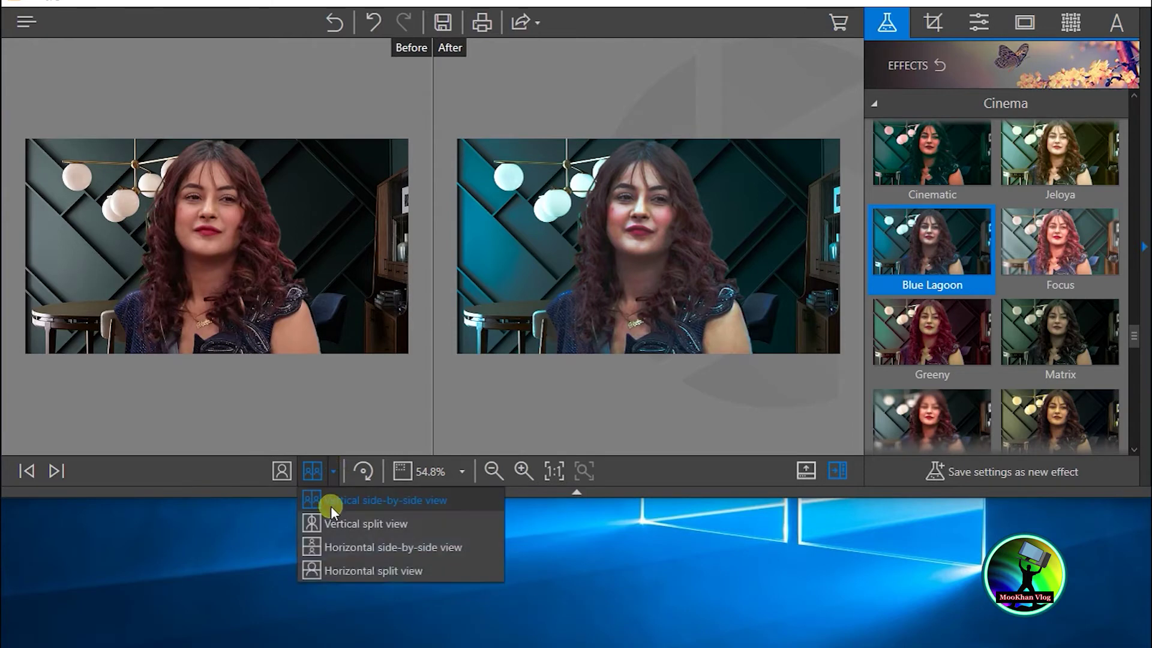
click(361, 524)
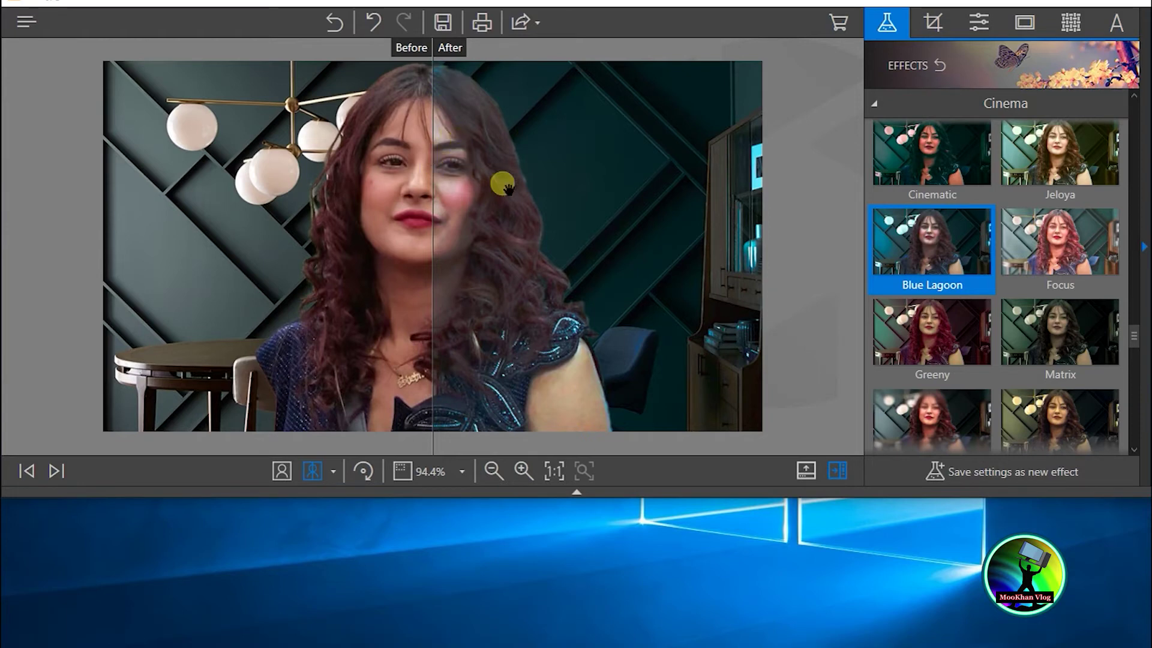
- Try Cinematic and Nightvision, apply Black & White Shiny, then stack before and after
click(948, 180)
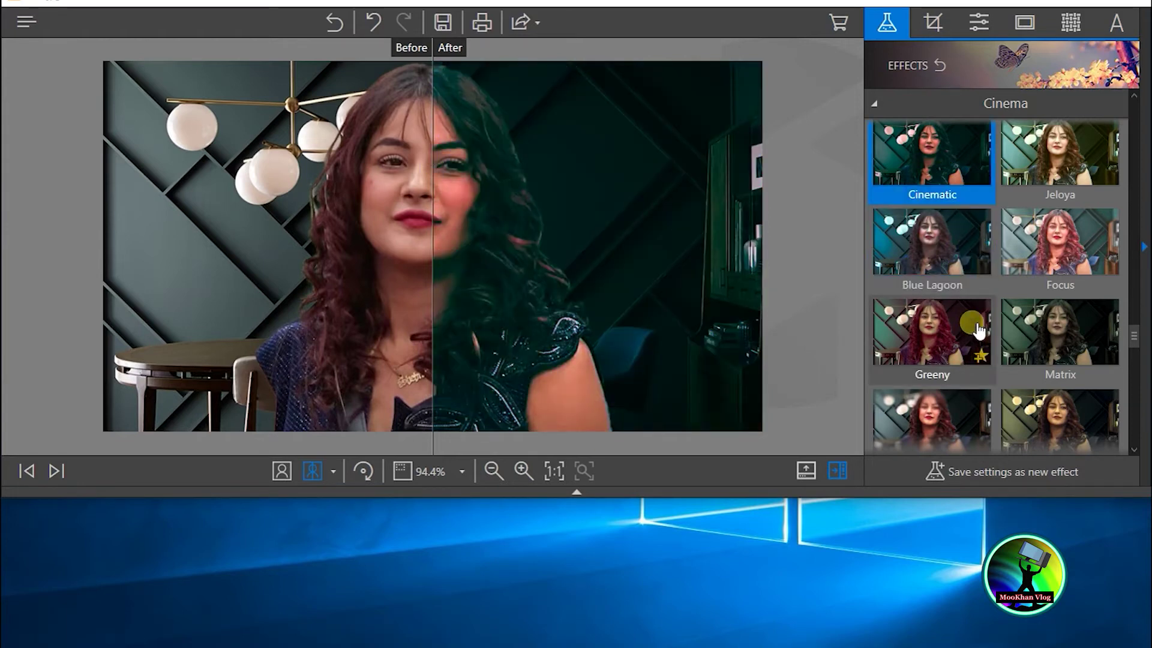
scroll(975, 327, down, 3)
click(930, 342)
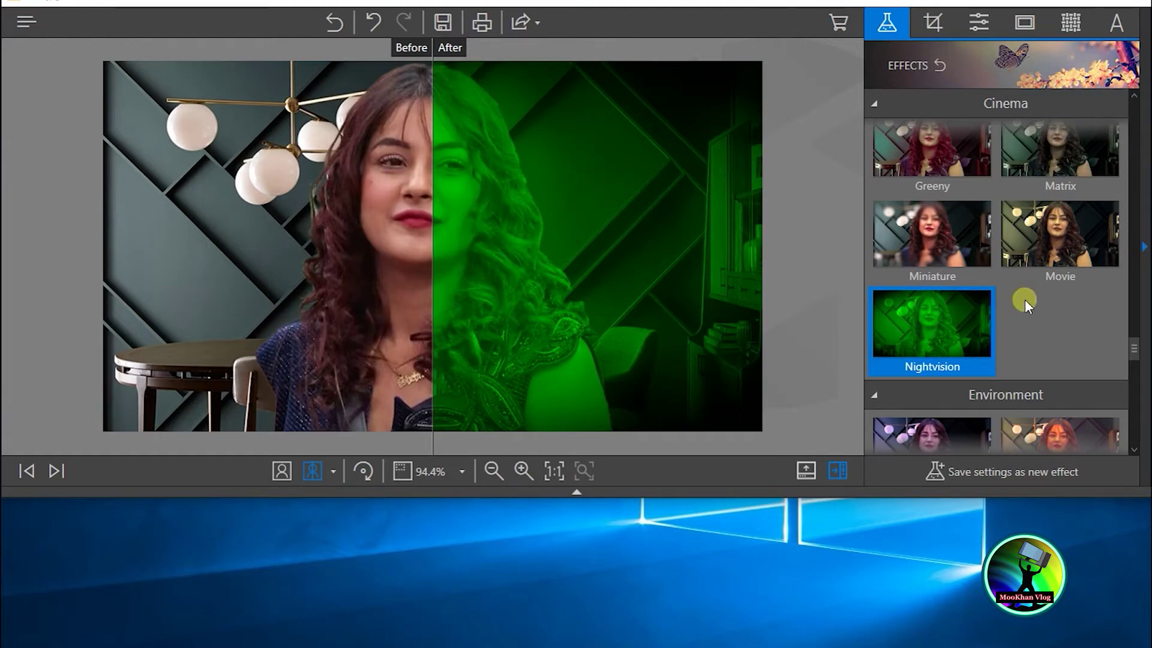
scroll(1025, 300, down, 2)
drag(1133, 352, 1144, 252)
drag(1145, 228, 1144, 186)
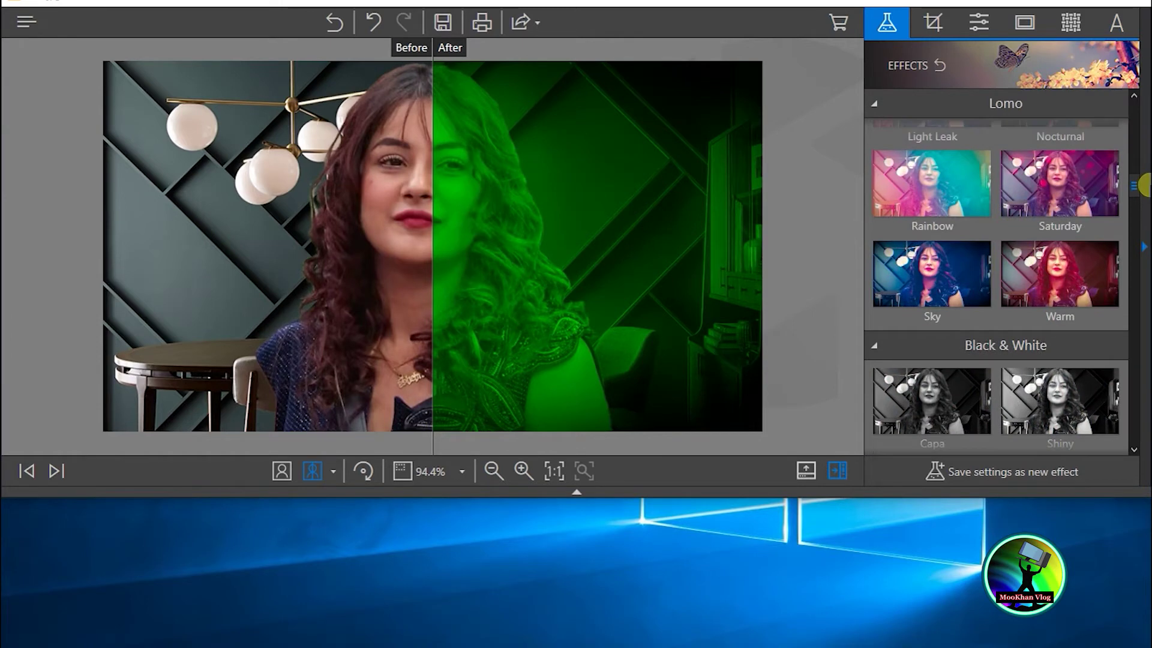
click(1053, 399)
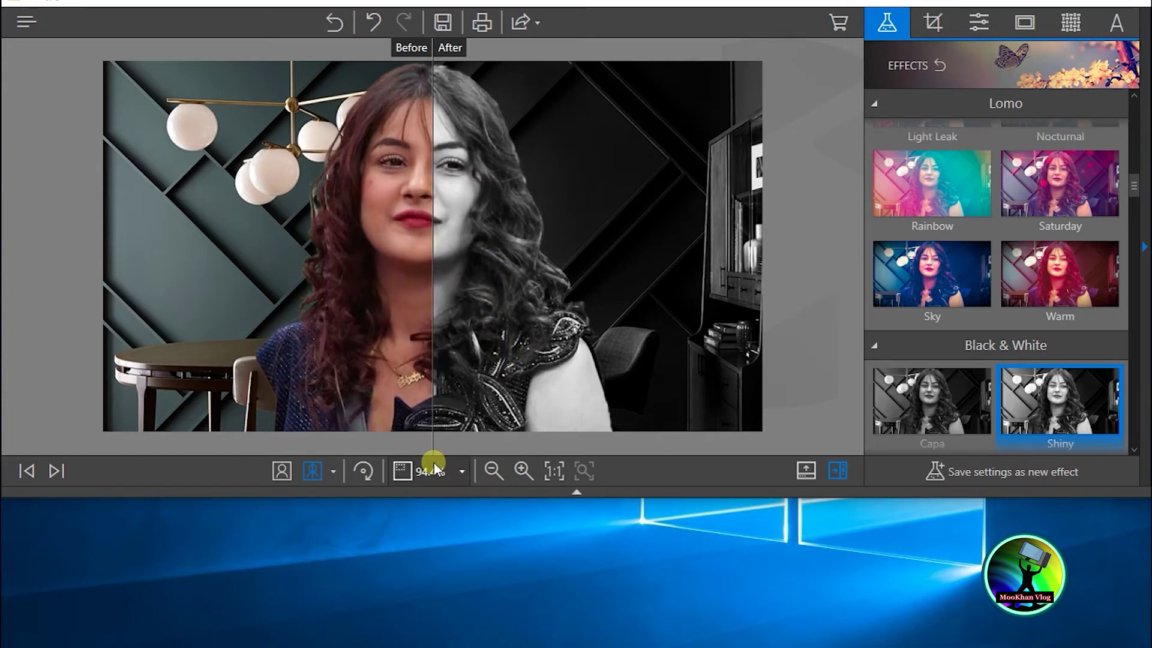
click(339, 471)
click(332, 550)
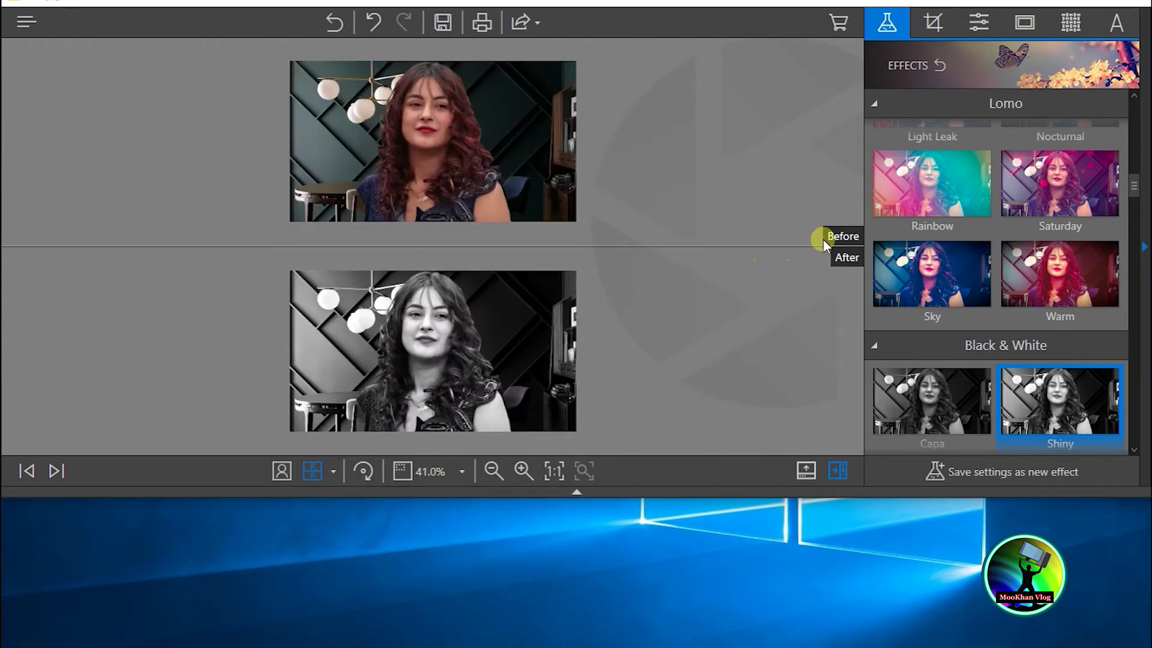
- Switch to horizontal split comparison and rotate the photo right until it's upright again
click(334, 472)
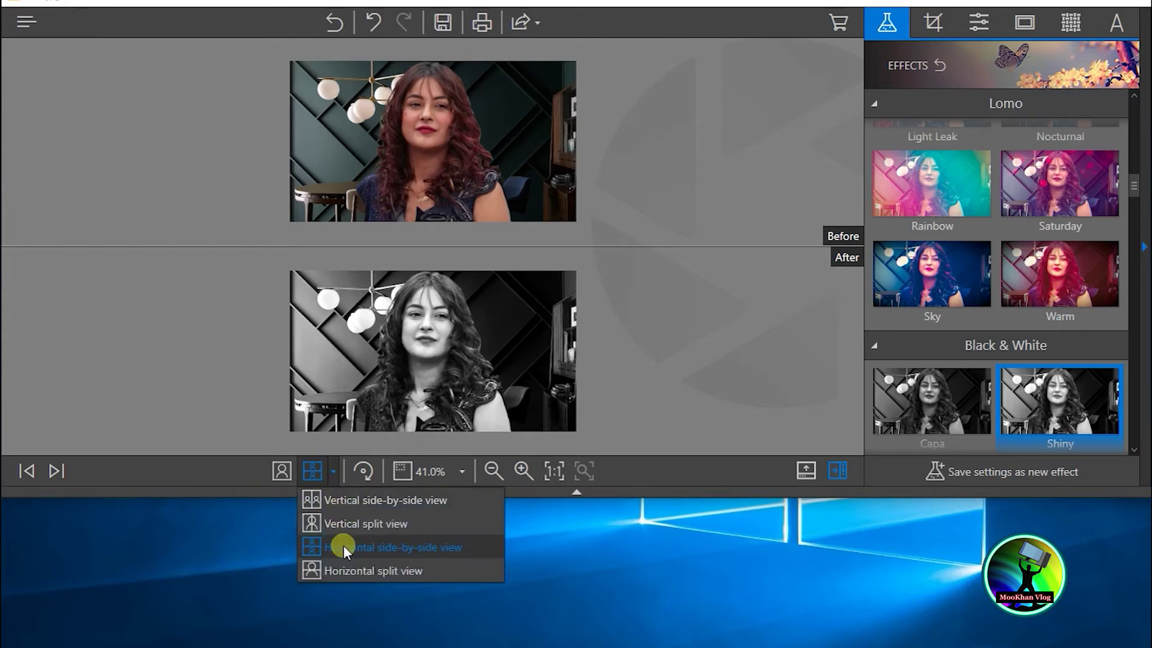
click(345, 567)
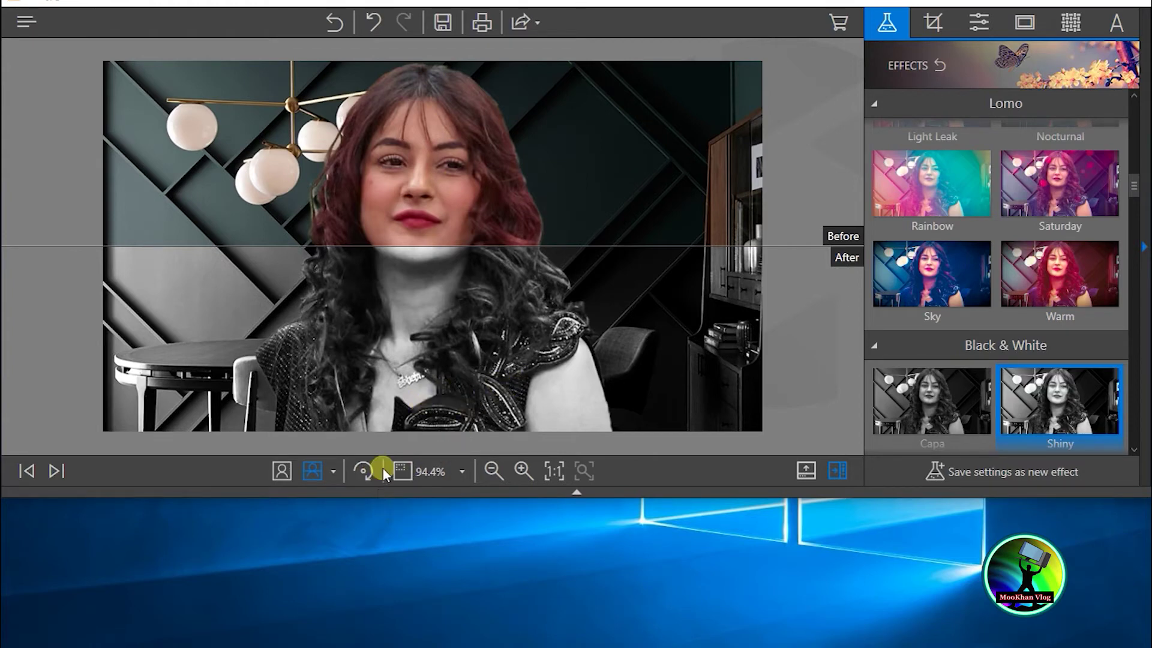
click(362, 474)
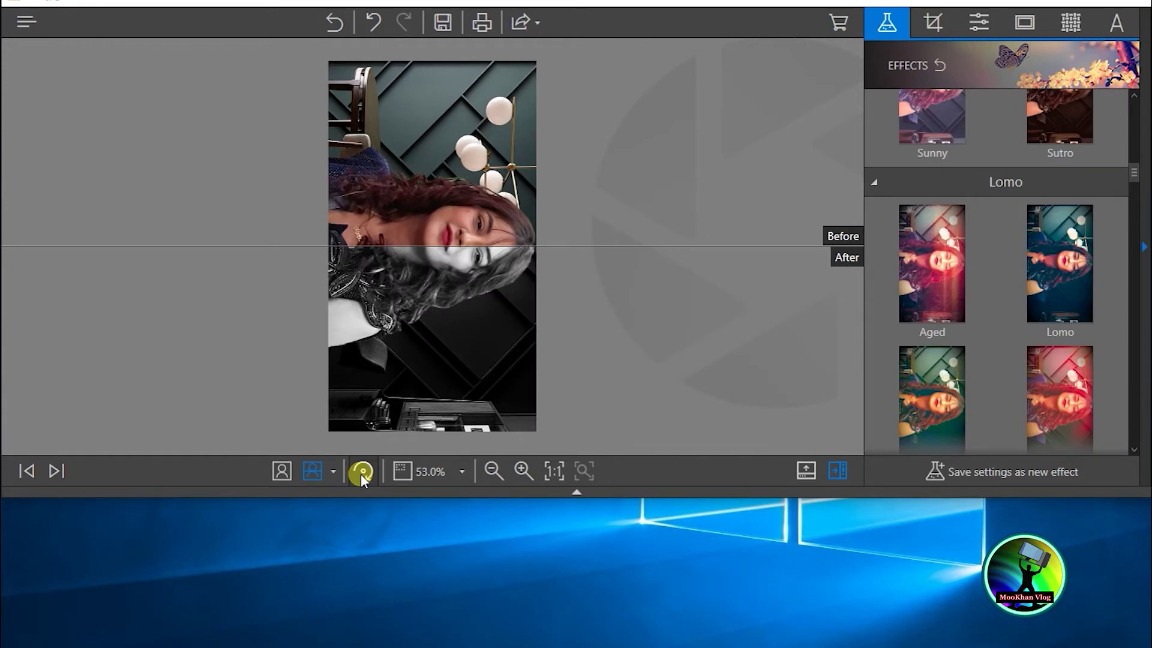
click(361, 473)
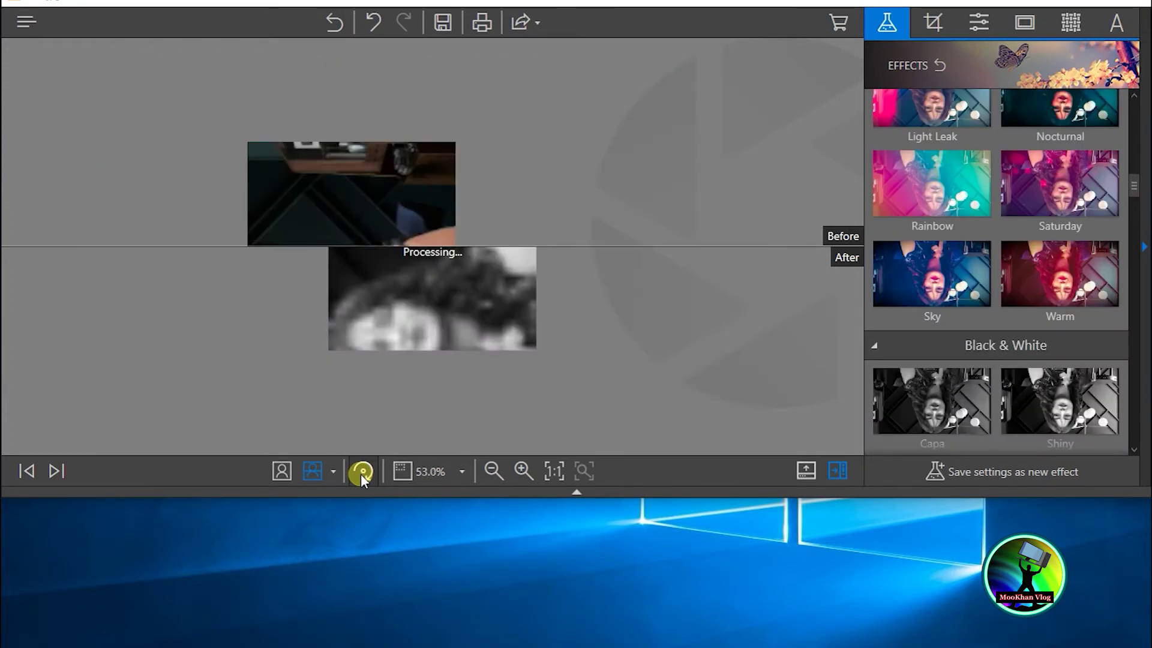
click(361, 473)
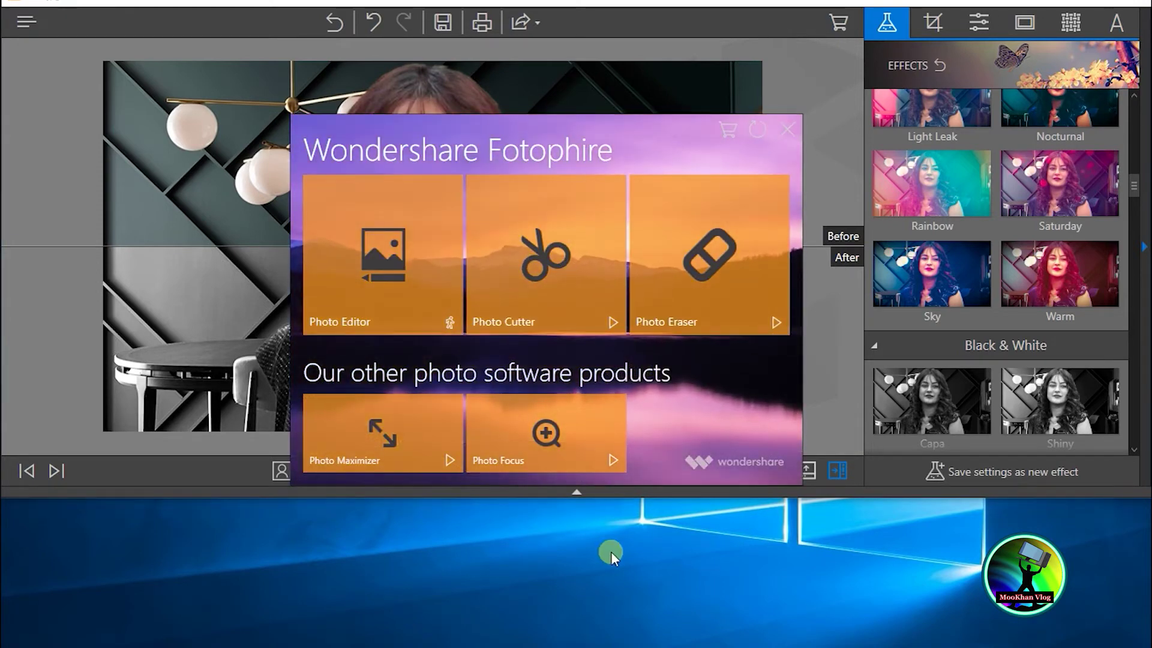
- Close the start window and stretch the editor back to full height
click(627, 12)
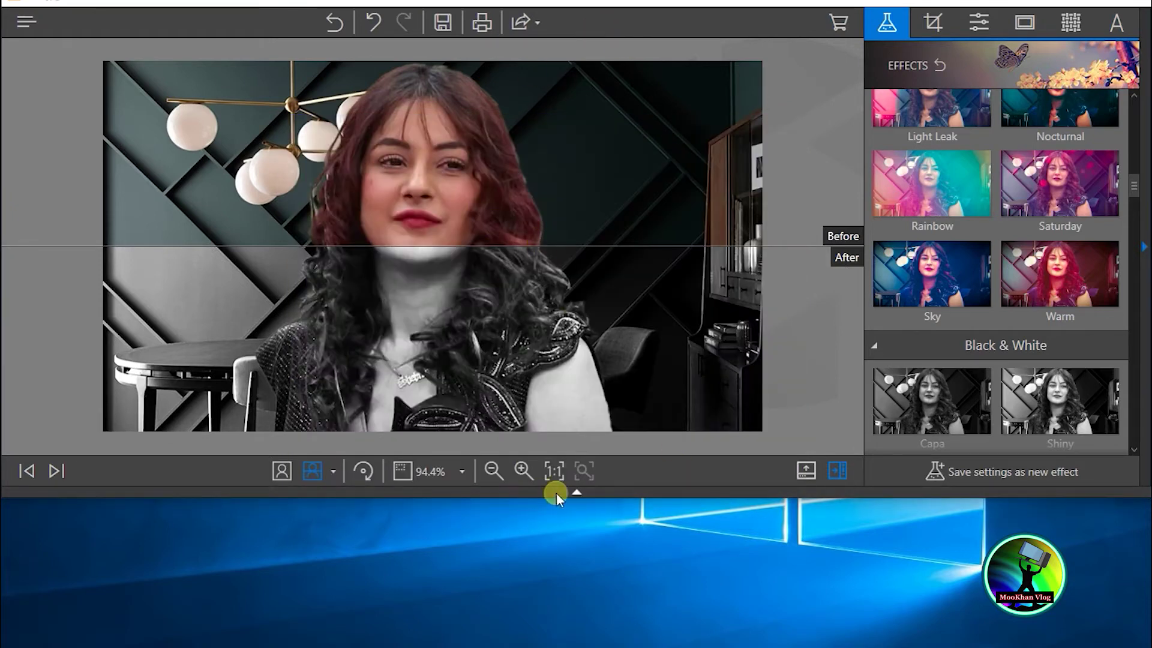
drag(597, 510, 598, 645)
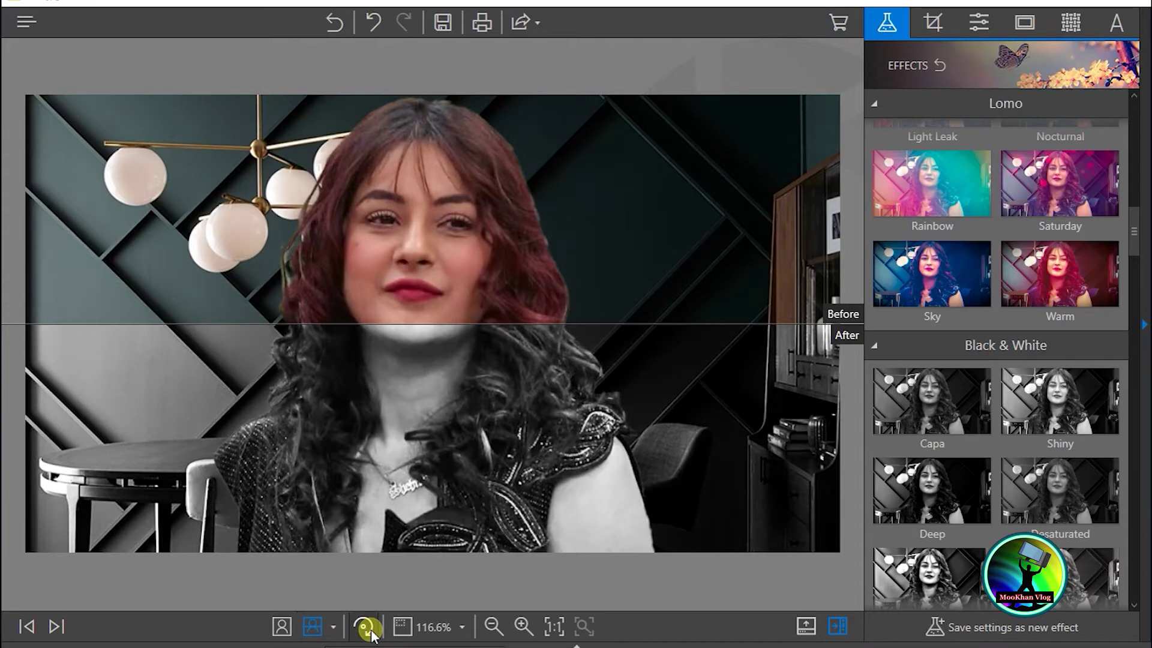
click(402, 628)
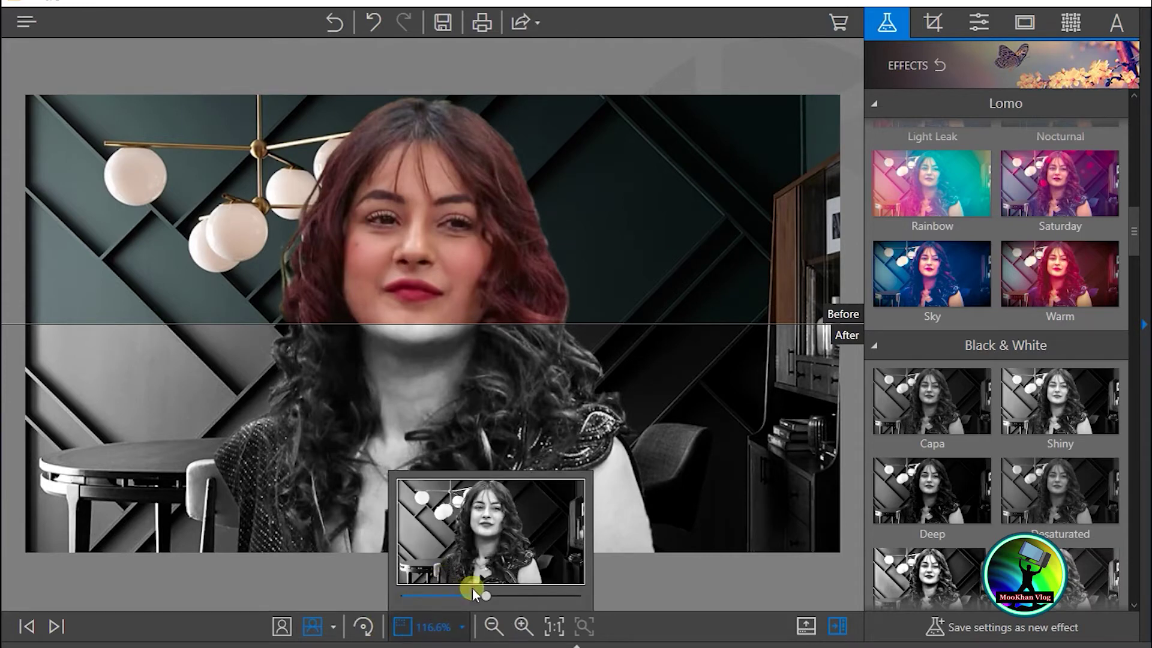
- Zoom the photo out and in with the Navigator, ending at actual size
drag(483, 598, 449, 600)
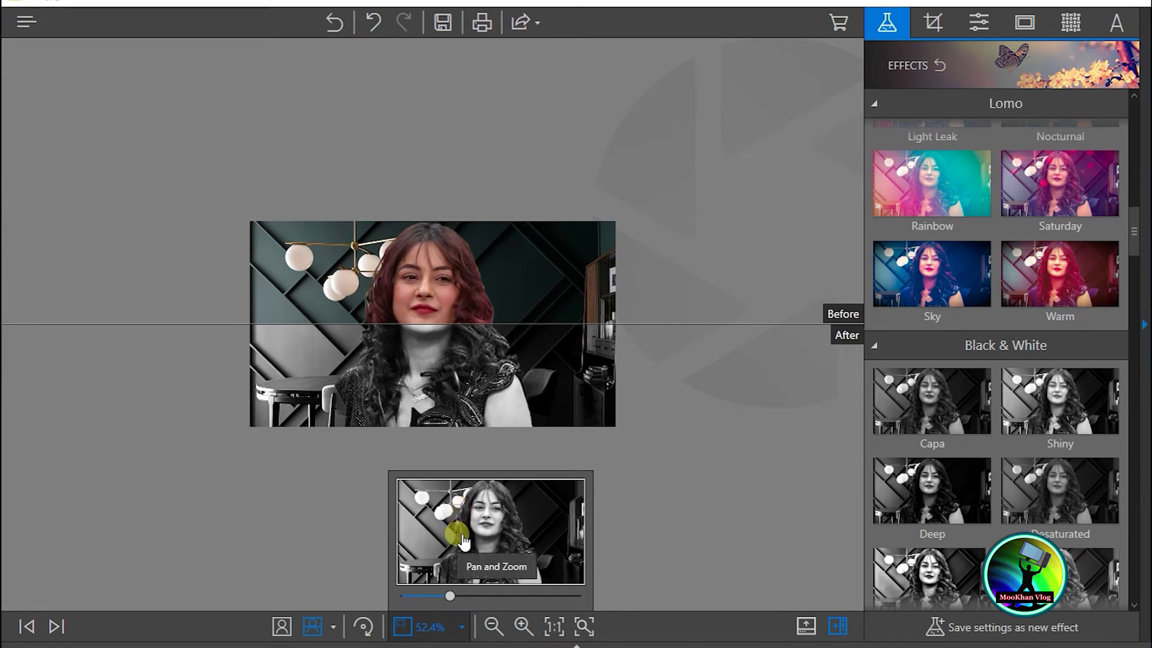
mouse_move(450, 596)
mouse_down()
mouse_move(430, 596)
mouse_move(505, 592)
mouse_move(490, 595)
mouse_up()
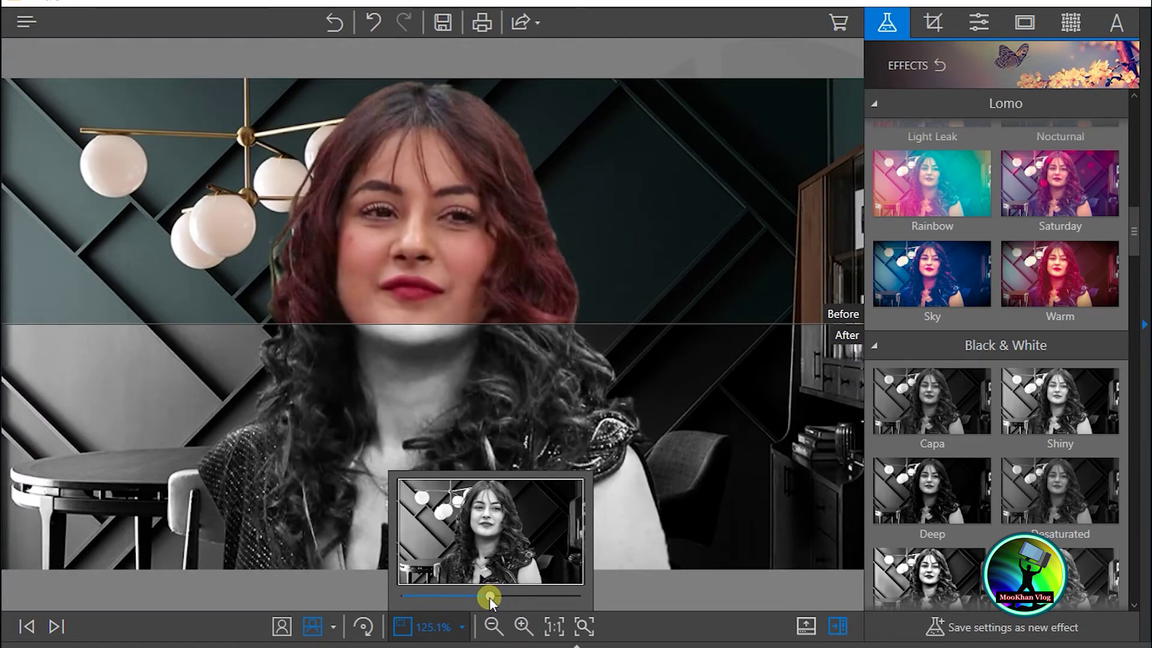
drag(484, 592, 472, 595)
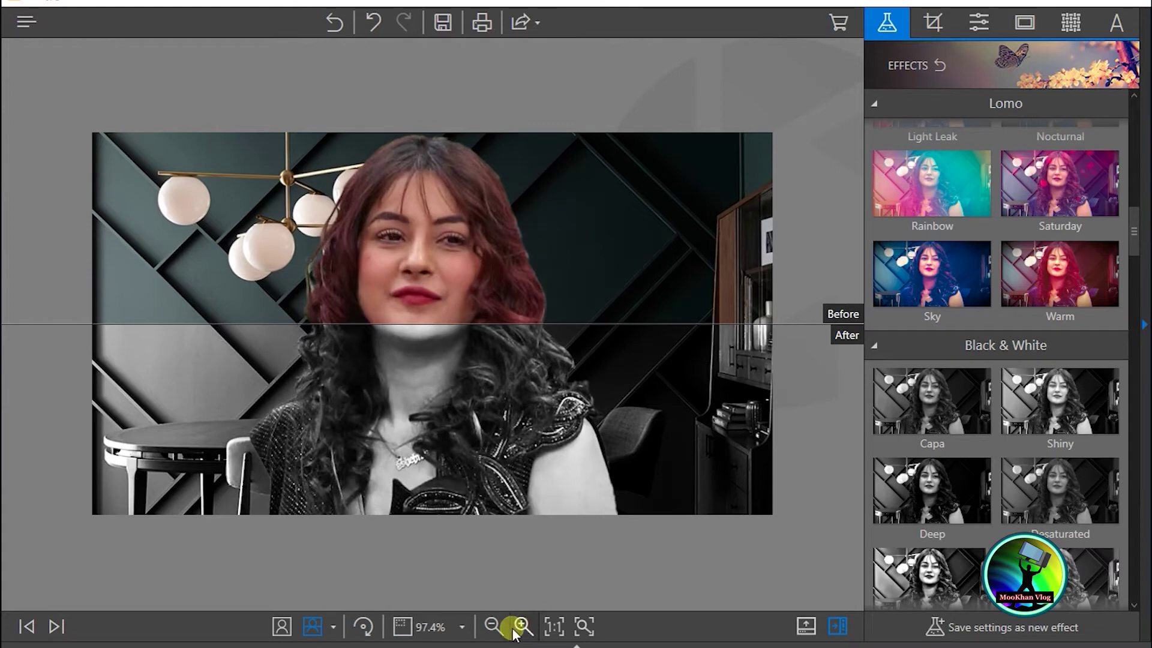
click(492, 627)
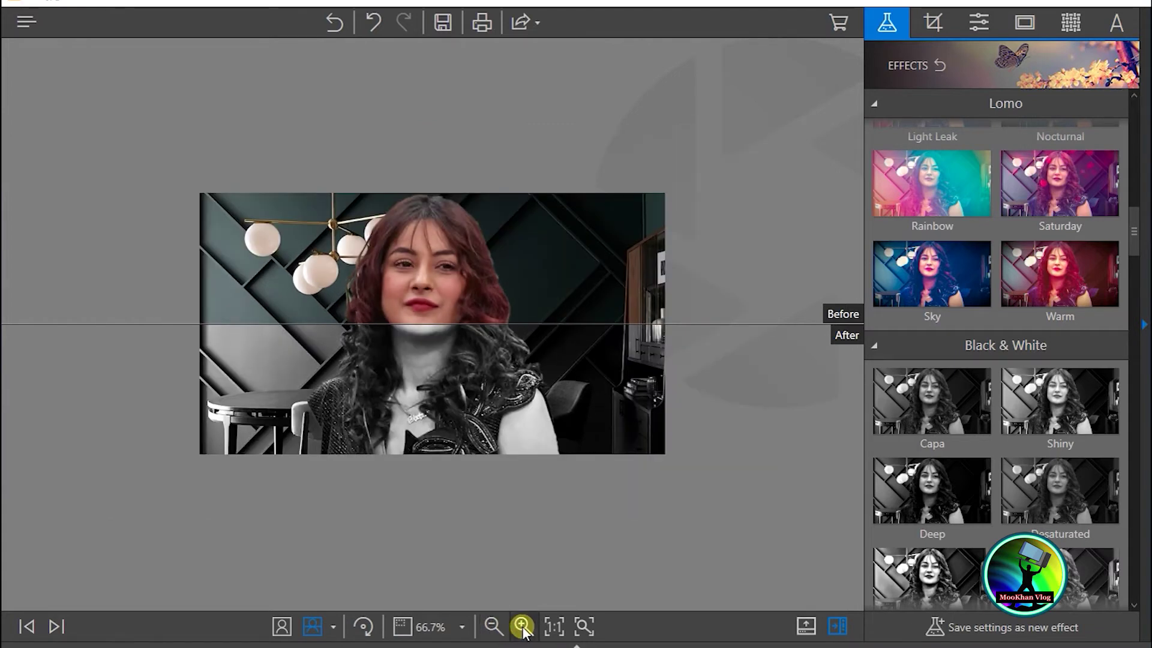
click(523, 625)
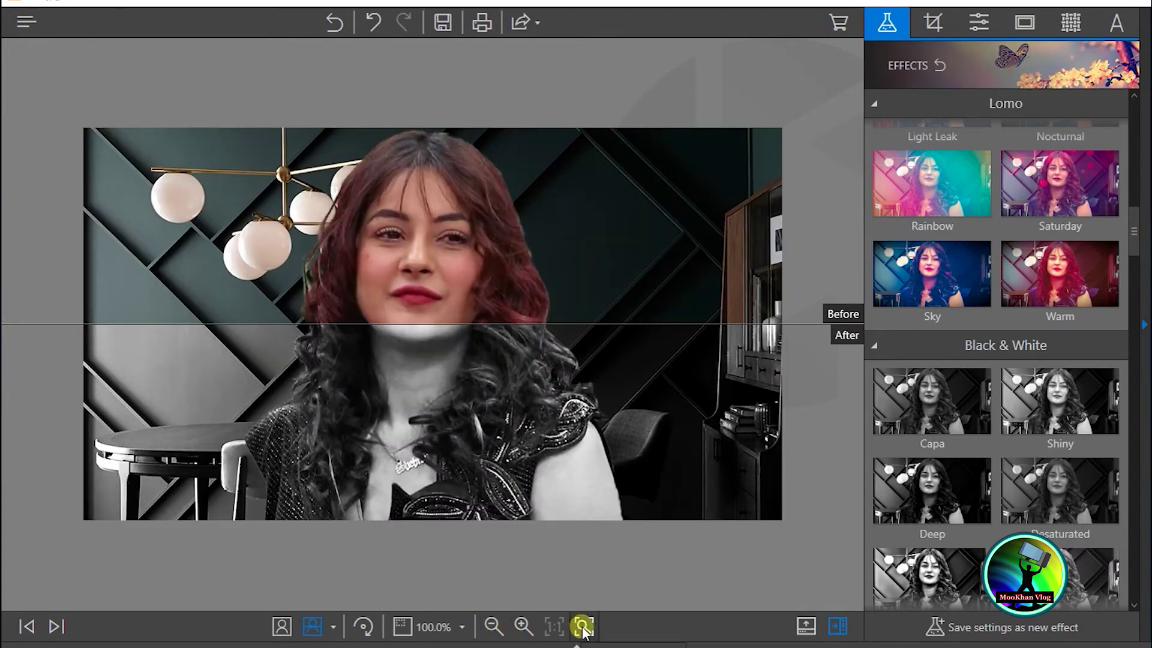
mouse_move(1059, 401)
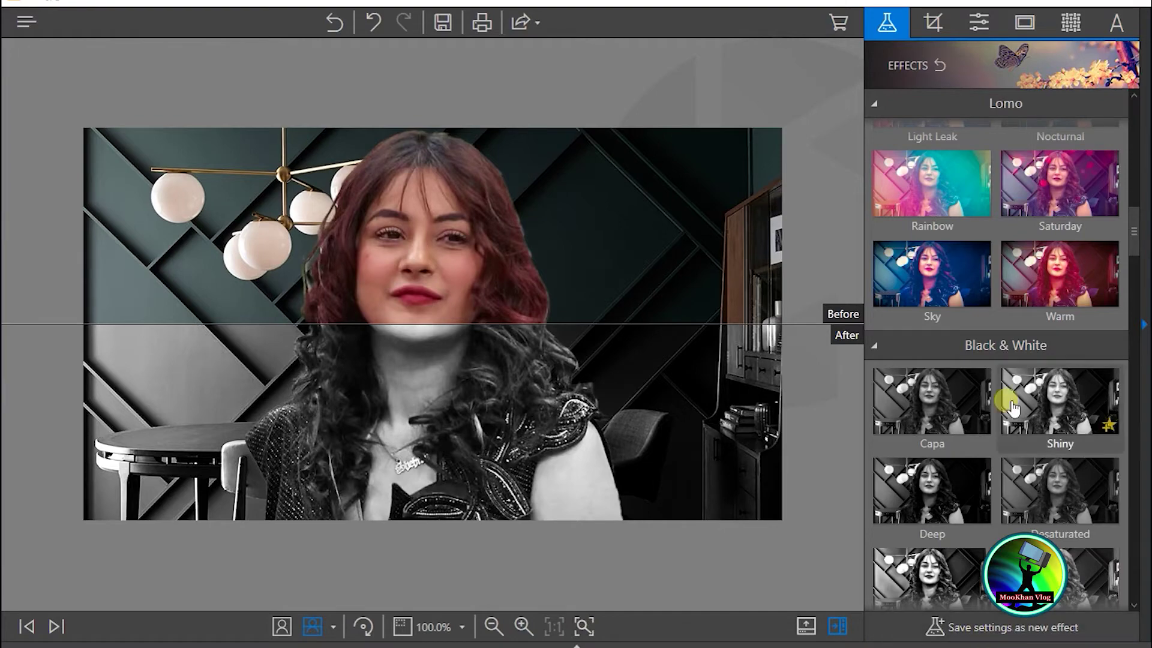
- Collapse Vintage and Photography, switch to single view, and apply the Portrait Galaxy effect
click(873, 103)
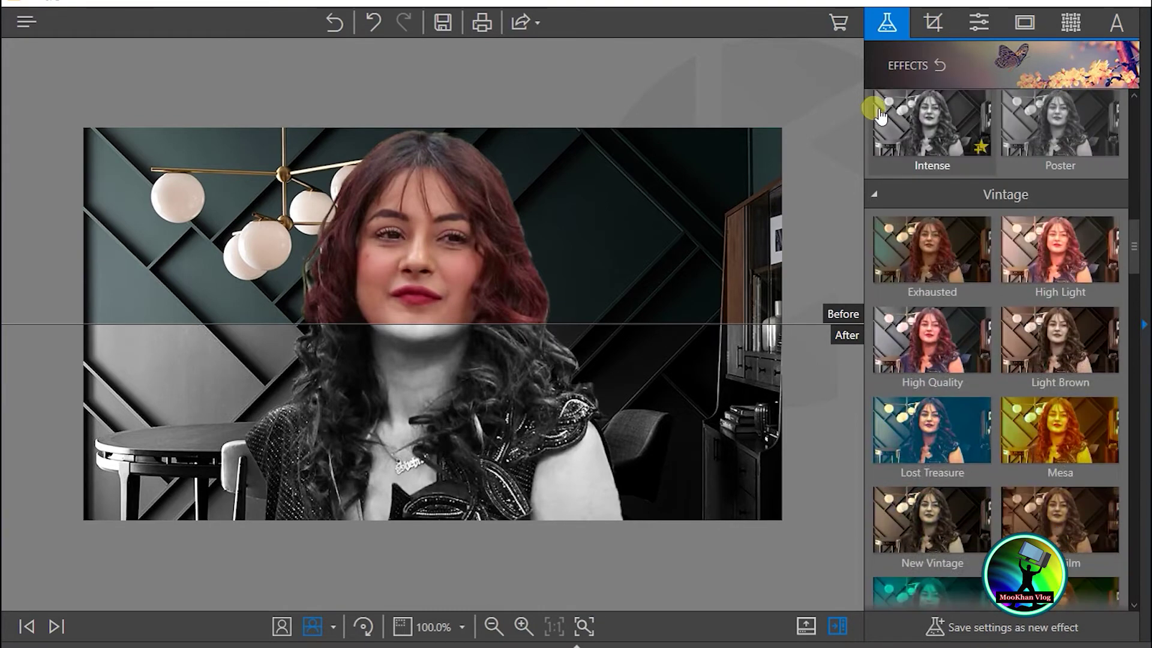
click(875, 193)
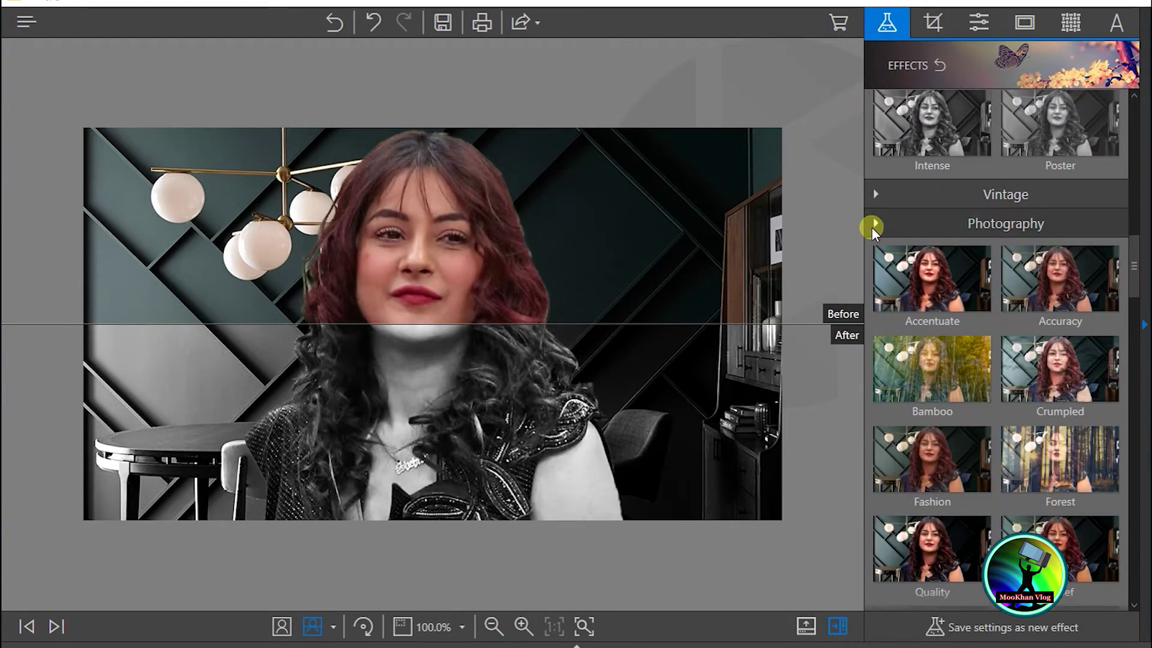
click(873, 224)
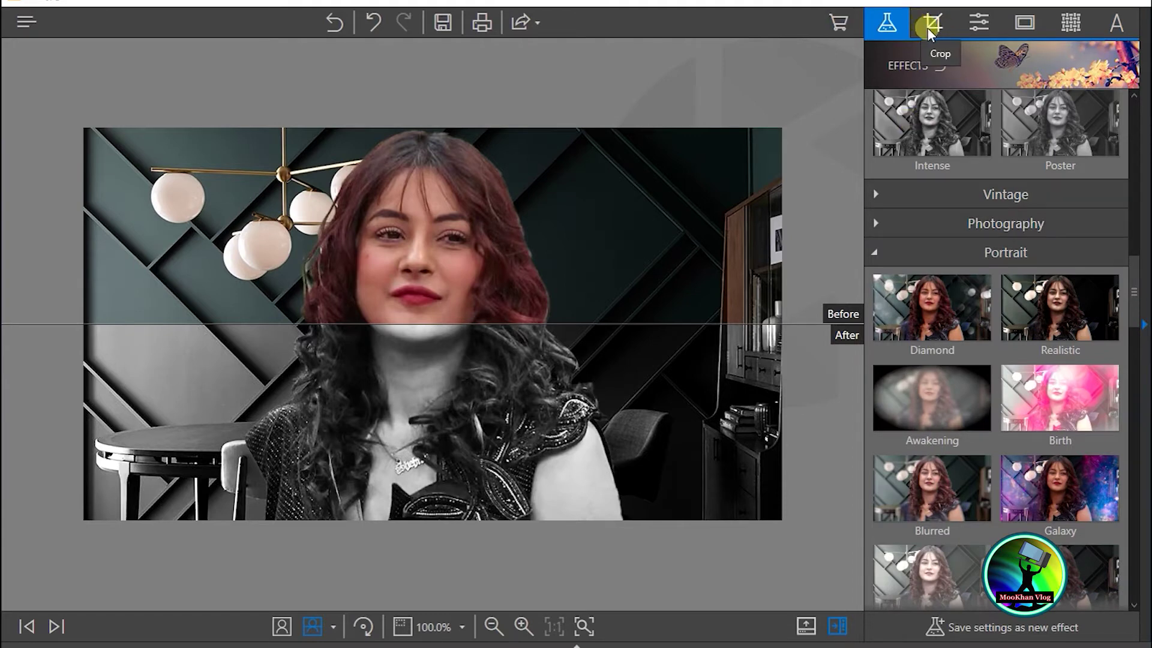
click(281, 626)
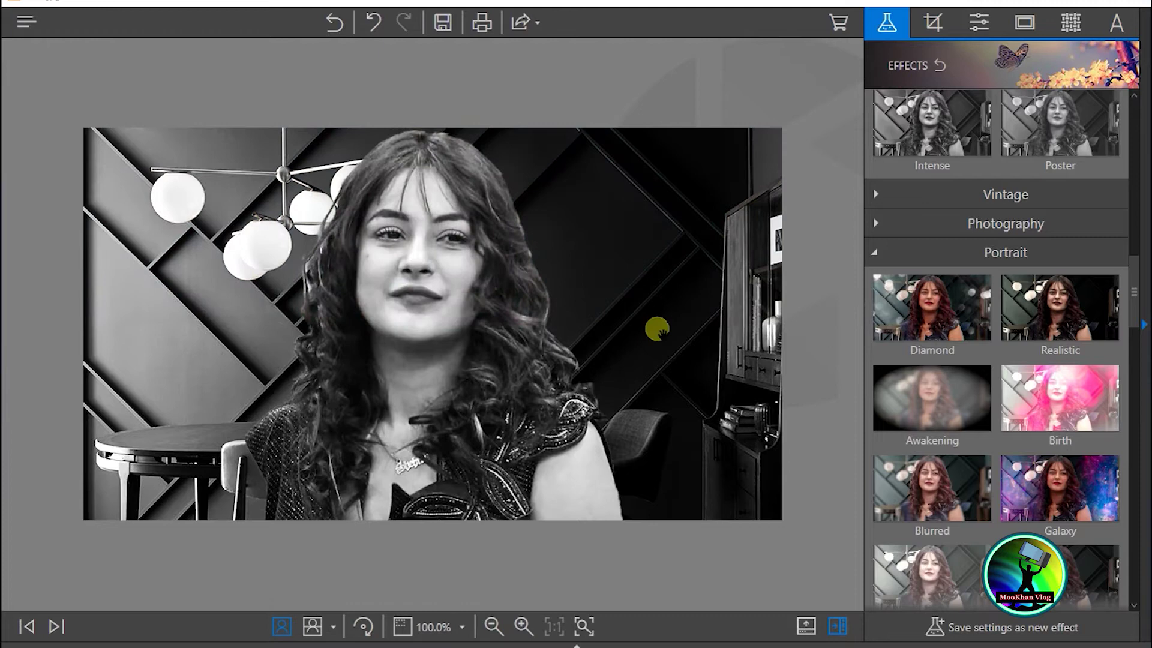
click(1062, 501)
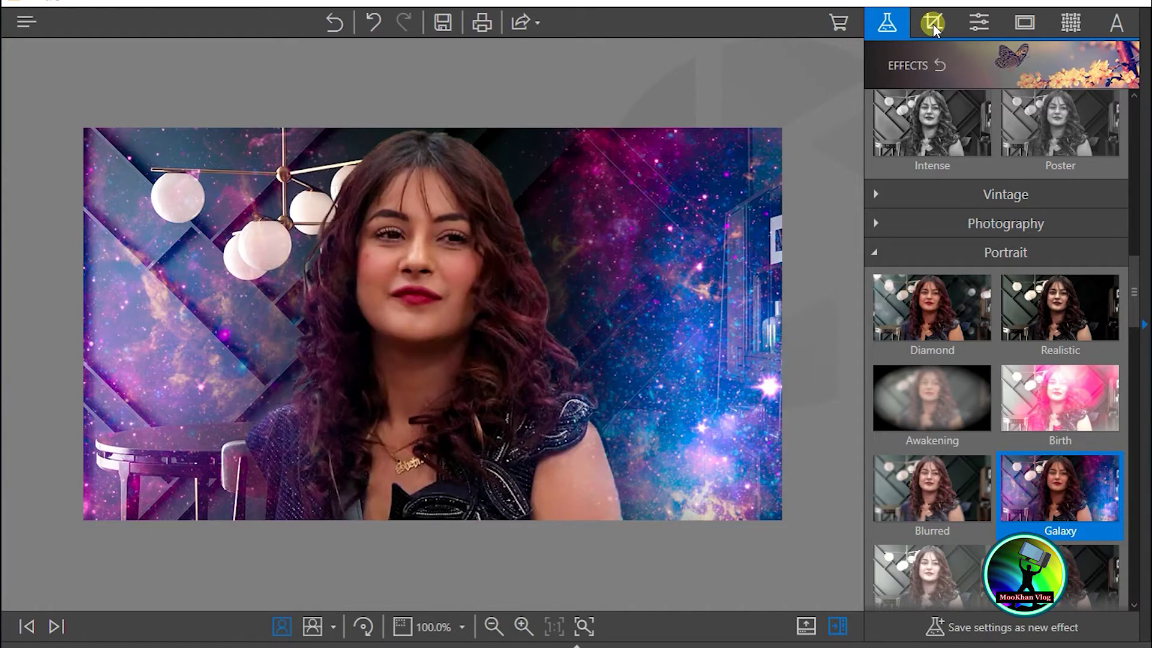
click(934, 24)
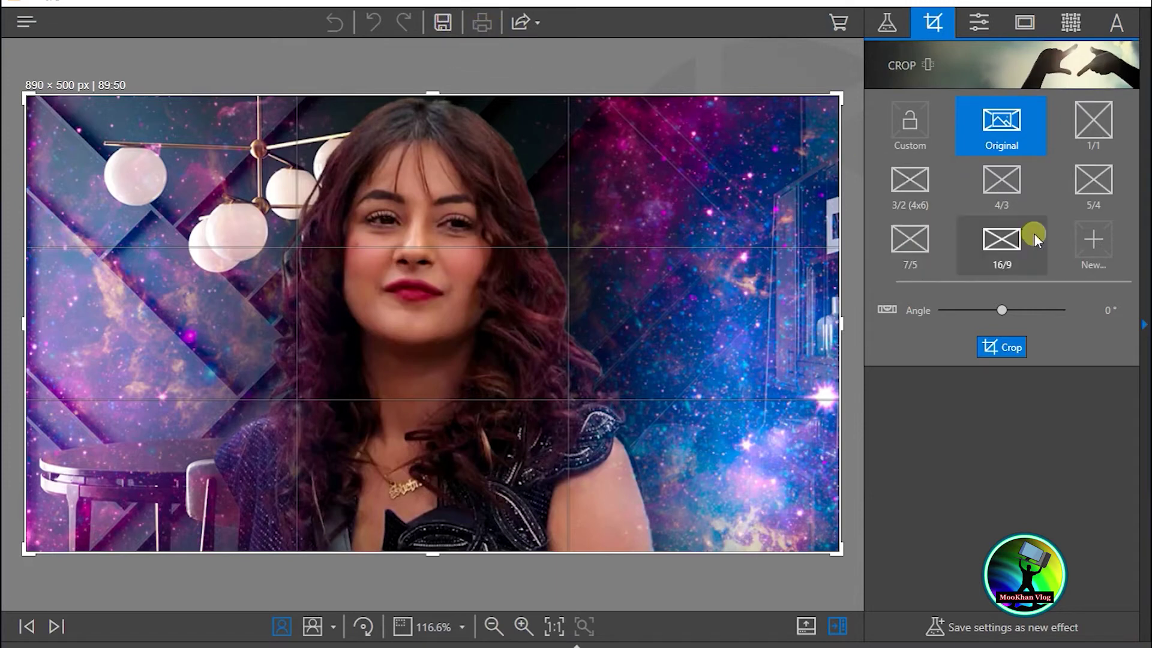
click(1102, 249)
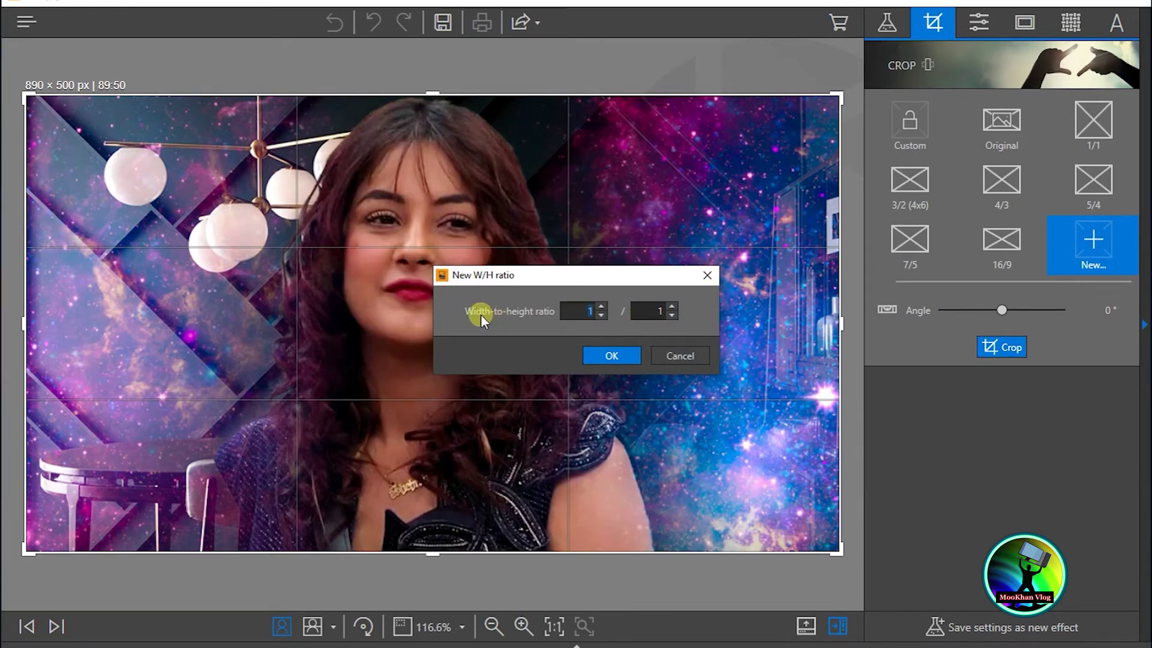
click(588, 314)
click(679, 356)
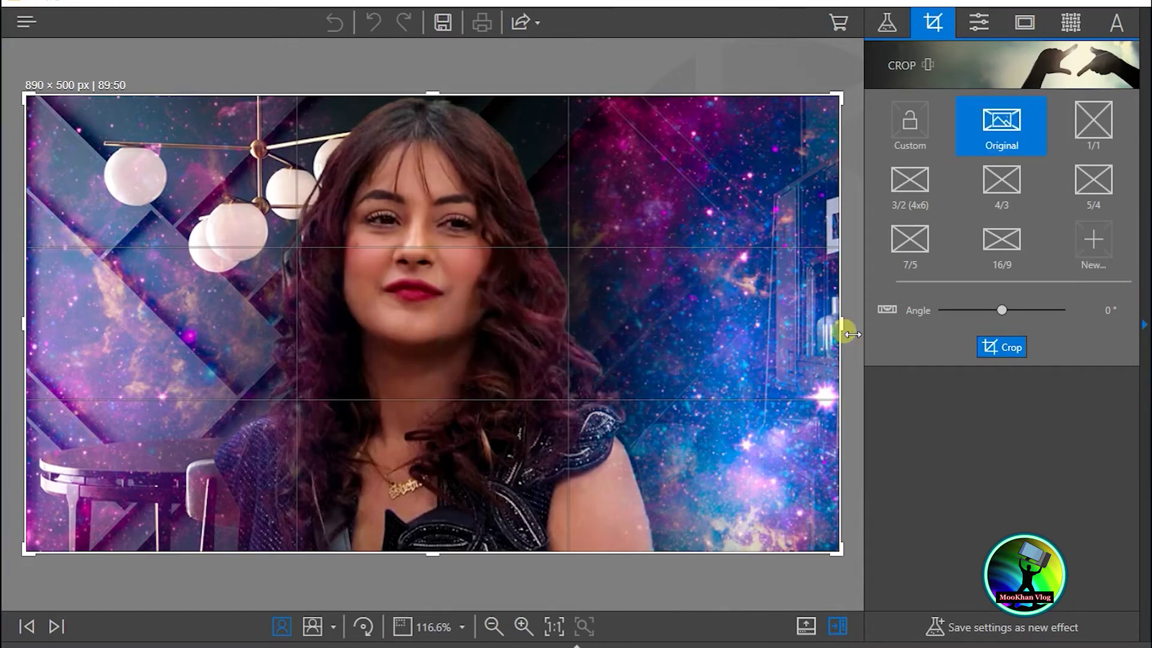
click(1002, 246)
click(909, 246)
click(910, 192)
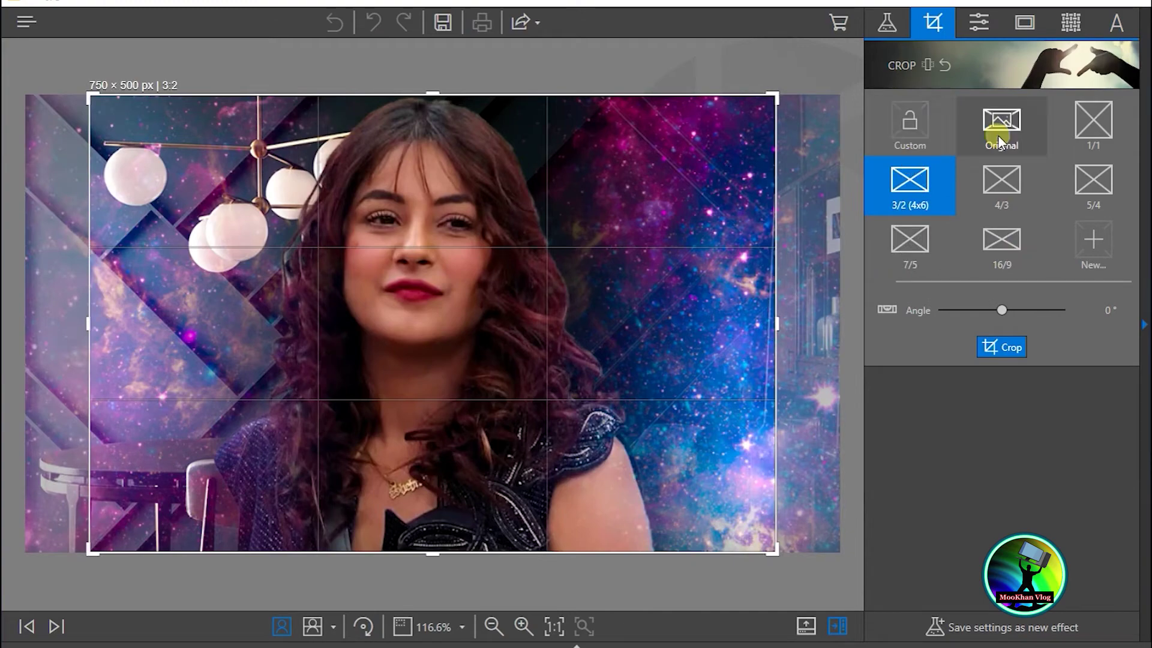
click(998, 135)
click(922, 131)
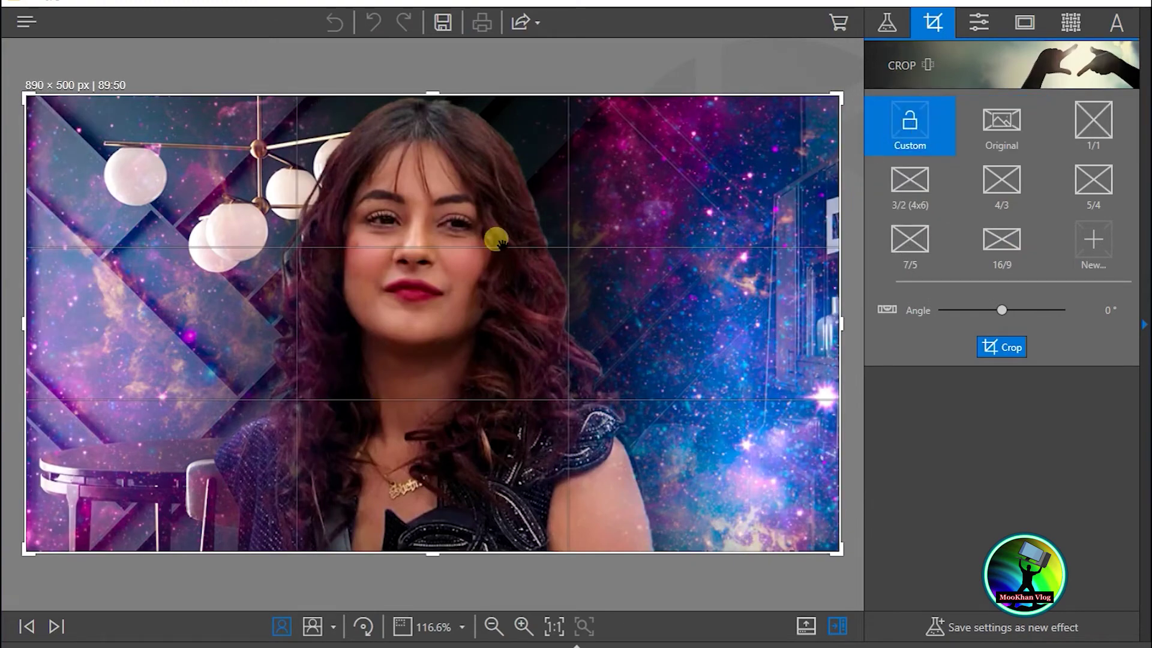
click(977, 22)
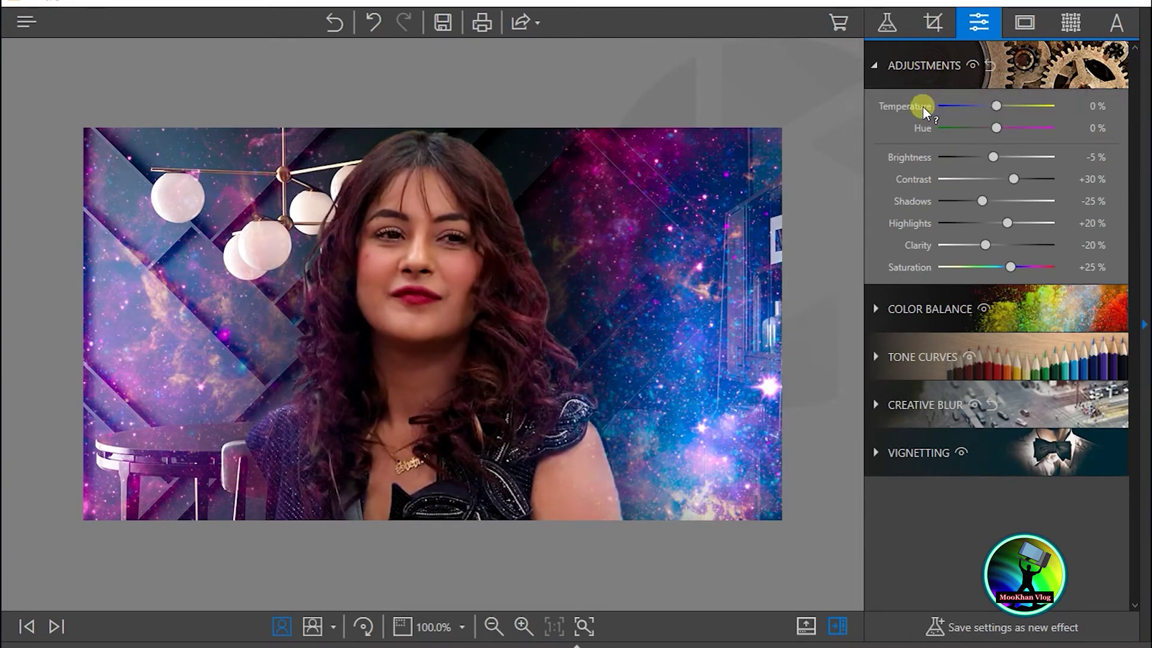
- Set Shadows to -13% and Contrast to +11% in the Adjust panel
drag(982, 201, 1032, 201)
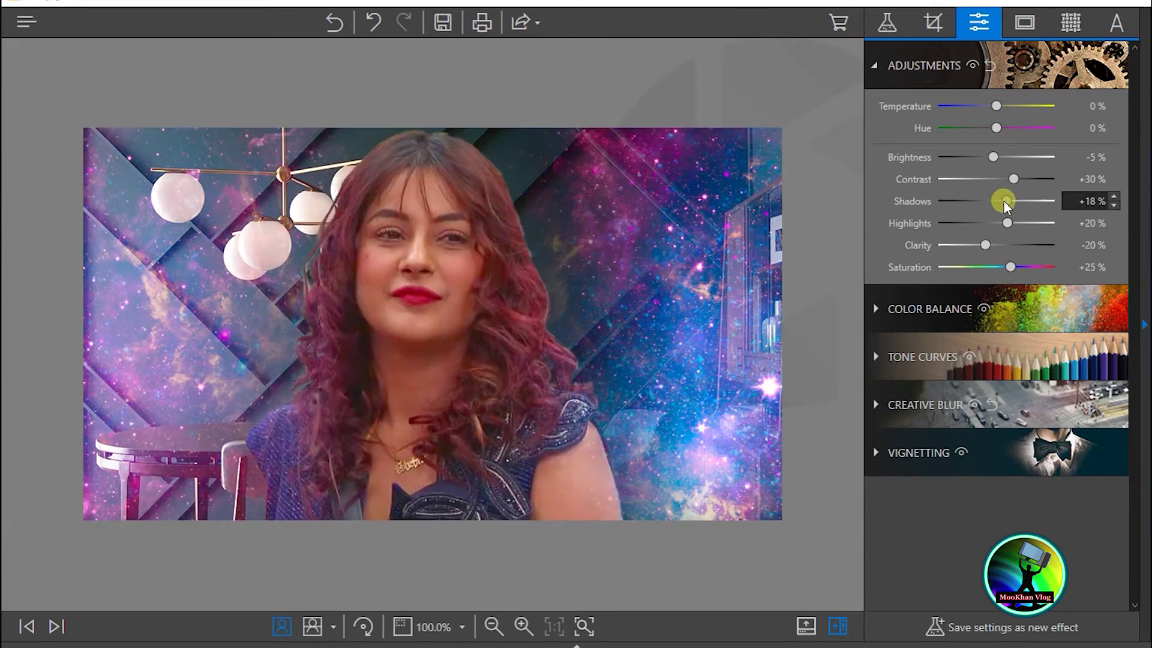
mouse_move(1031, 201)
mouse_down()
mouse_move(988, 201)
mouse_move(1002, 179)
mouse_up()
click(1012, 180)
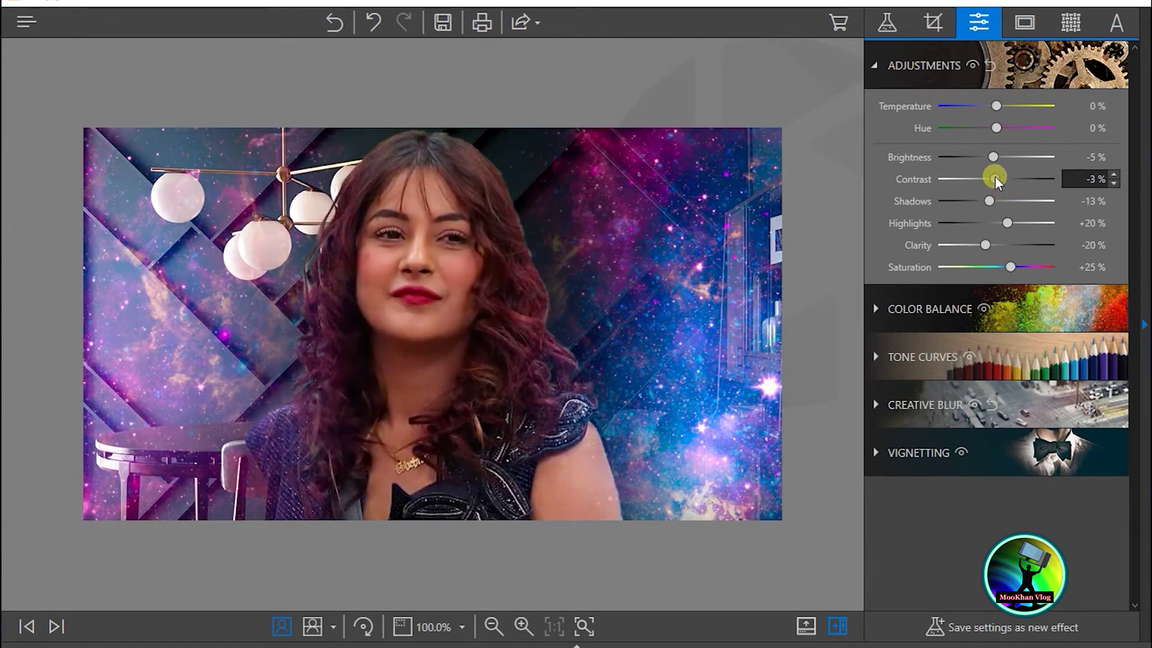
mouse_move(996, 128)
mouse_down()
mouse_move(1031, 128)
mouse_move(1000, 128)
mouse_up()
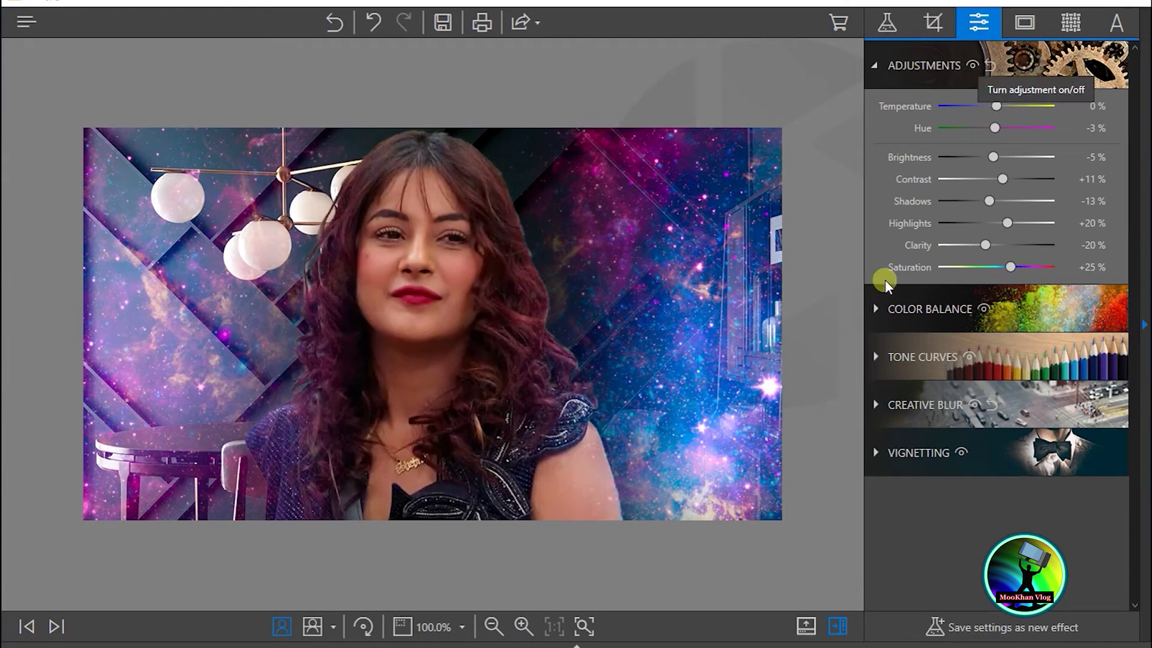
click(880, 308)
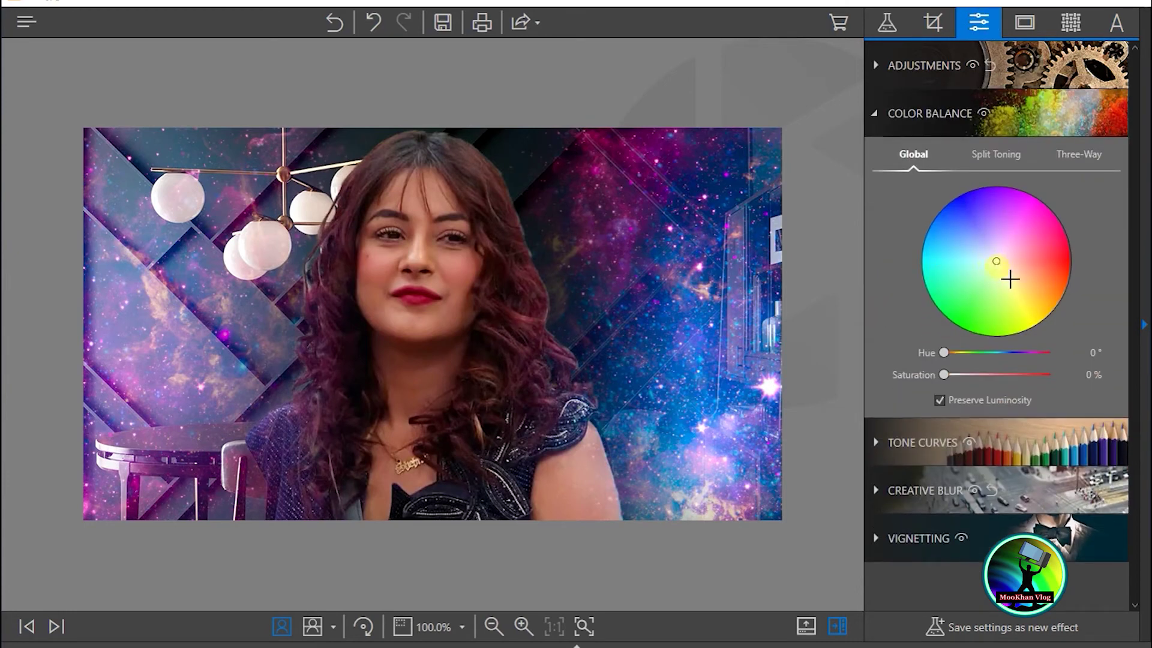
- Preview Split Toning and Three-Way wheels, then nudge the Global wheel to +3% saturation
click(997, 155)
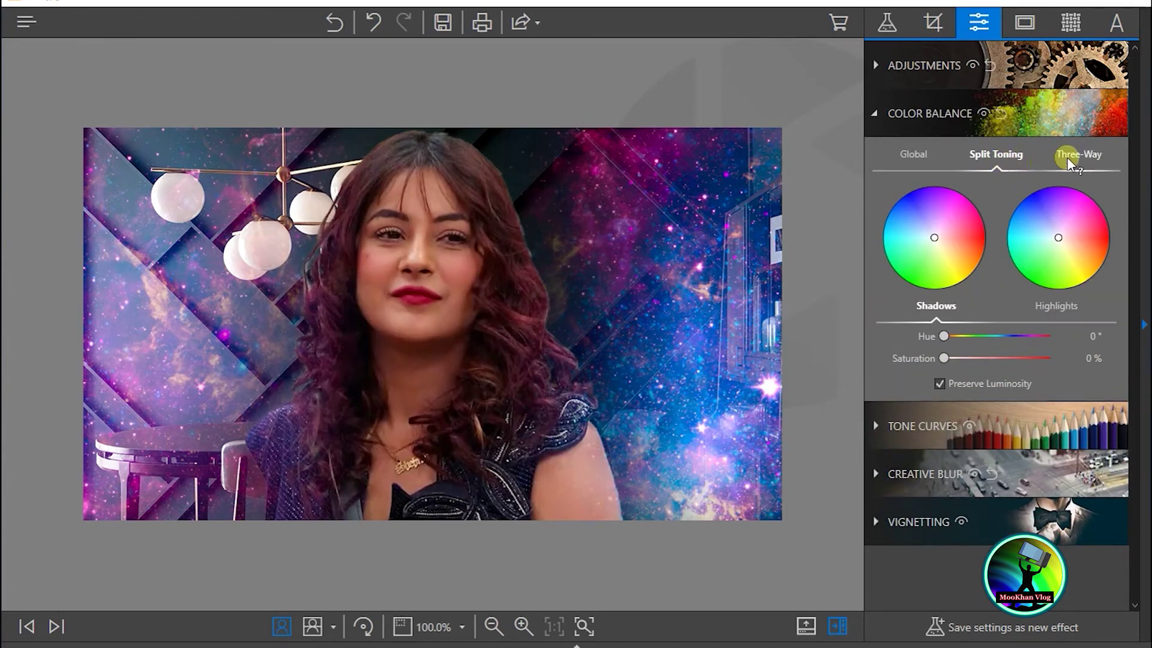
click(1070, 153)
click(995, 155)
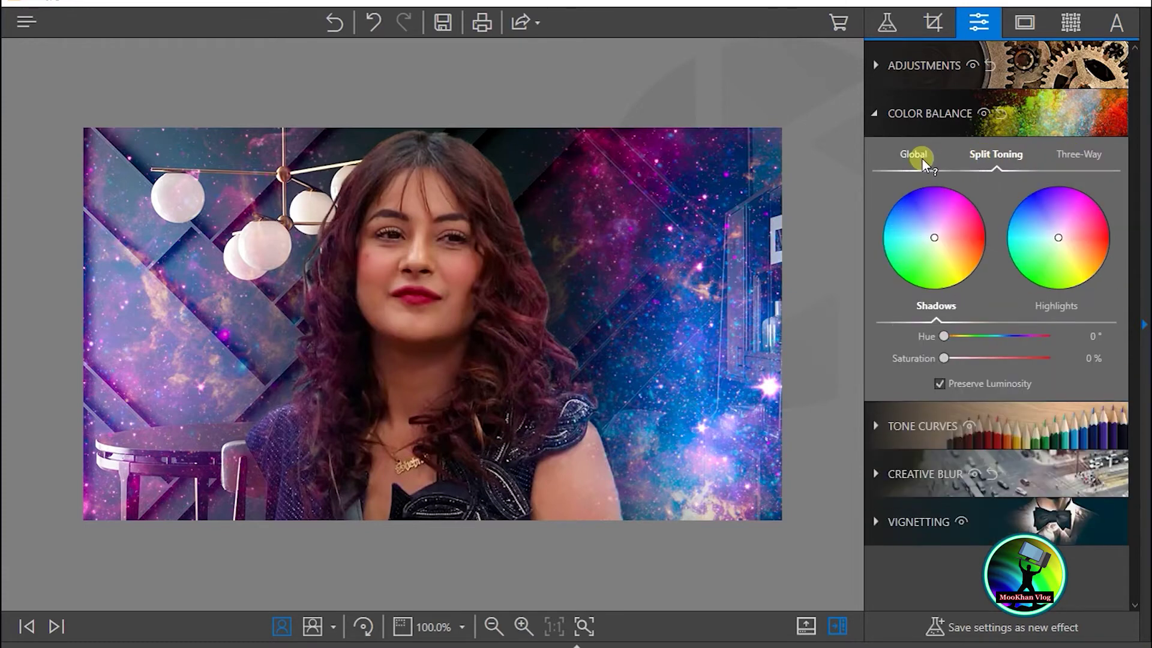
click(921, 157)
mouse_move(1009, 275)
mouse_down()
mouse_move(1003, 316)
mouse_move(964, 233)
mouse_move(1064, 258)
mouse_move(1068, 276)
mouse_move(990, 319)
mouse_move(990, 296)
mouse_move(1011, 274)
mouse_up()
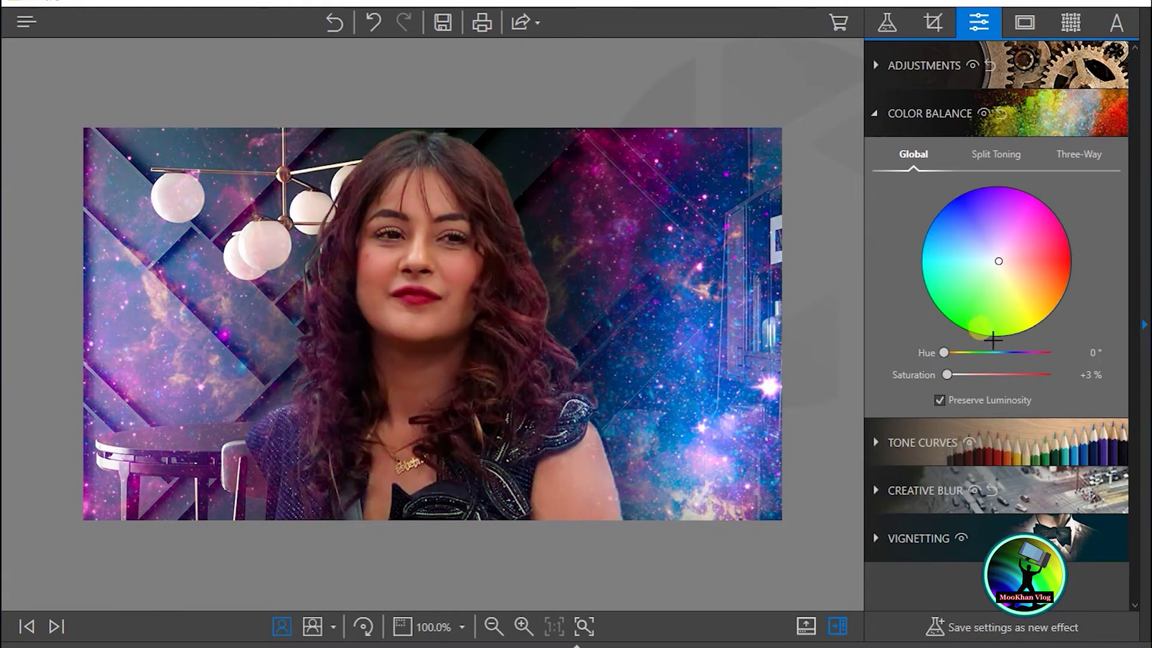
- Check the colour channels and leave the RGB tone curve only slightly bent from straight
click(875, 444)
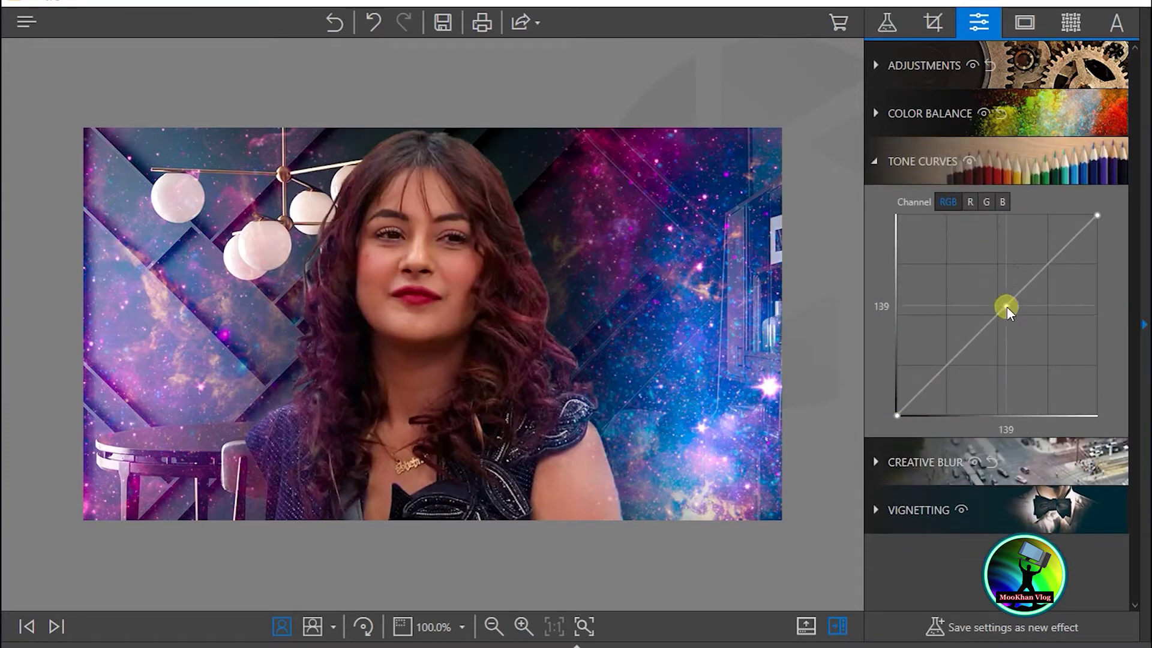
click(970, 203)
click(969, 203)
drag(1000, 312, 1029, 334)
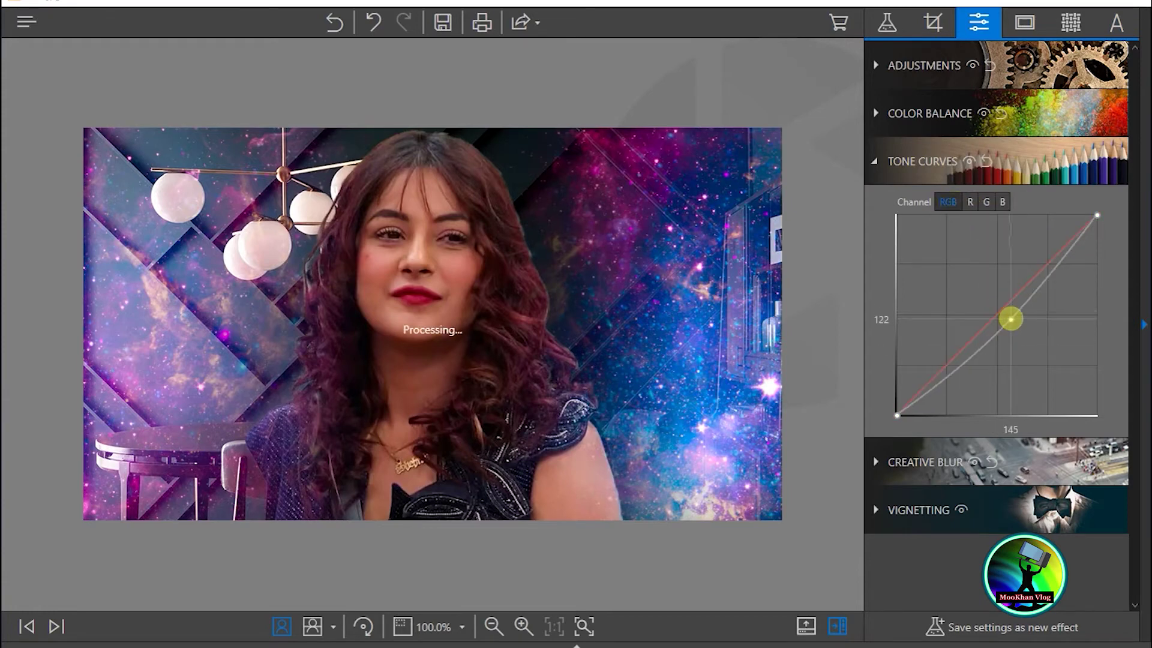
mouse_move(1029, 334)
mouse_down()
mouse_move(1038, 349)
mouse_move(990, 304)
mouse_move(995, 316)
mouse_up()
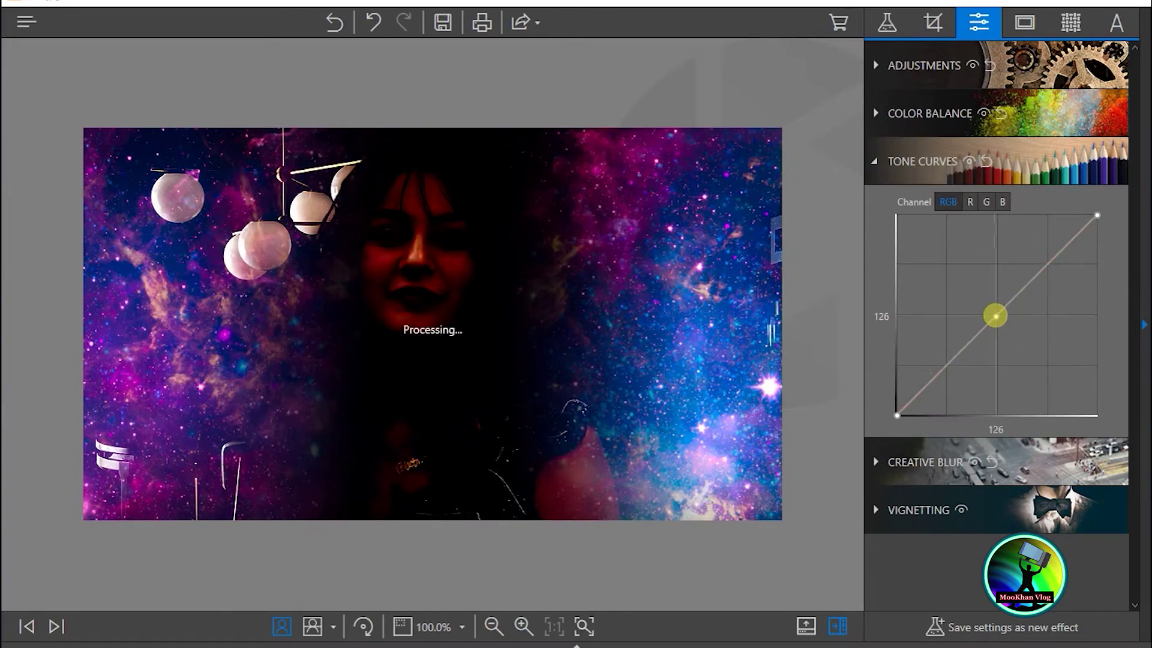
mouse_move(996, 318)
mouse_down()
mouse_move(969, 273)
mouse_move(1005, 313)
mouse_up()
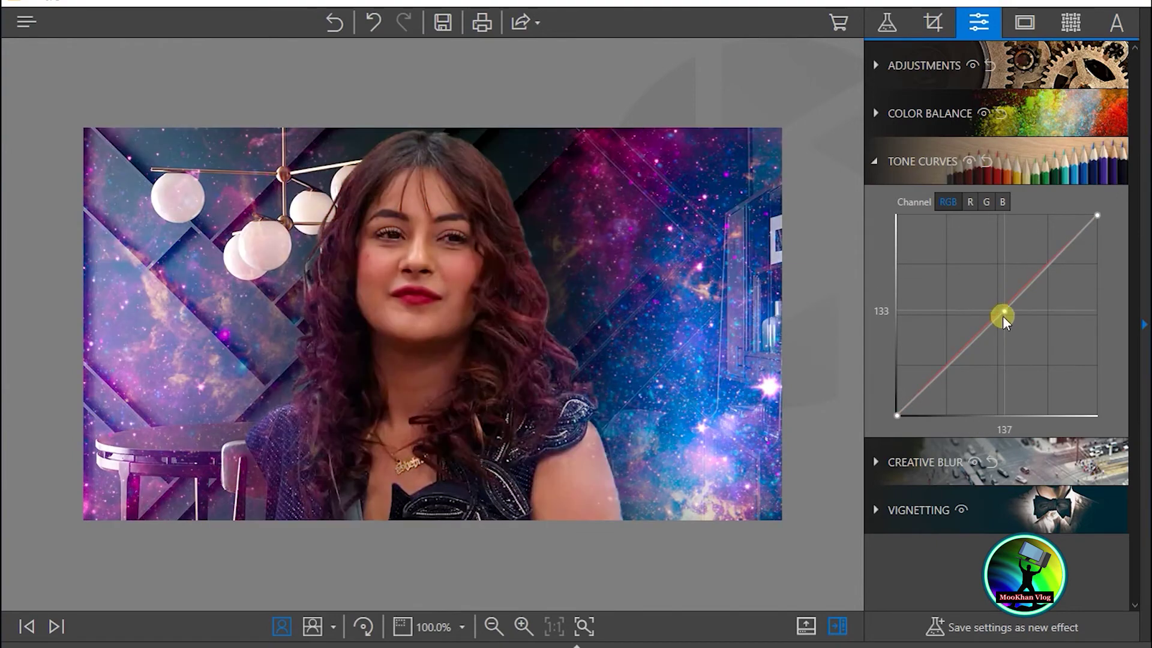
click(880, 162)
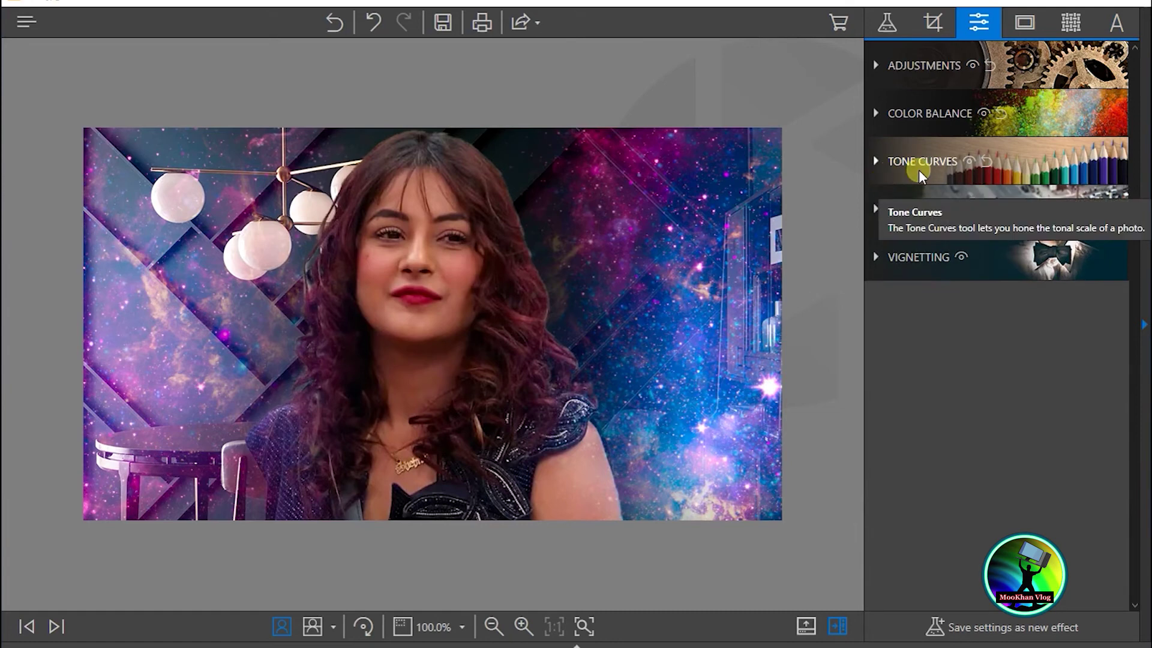
- Enable the linear Creative Blur and move its sharp band up over the face
click(875, 210)
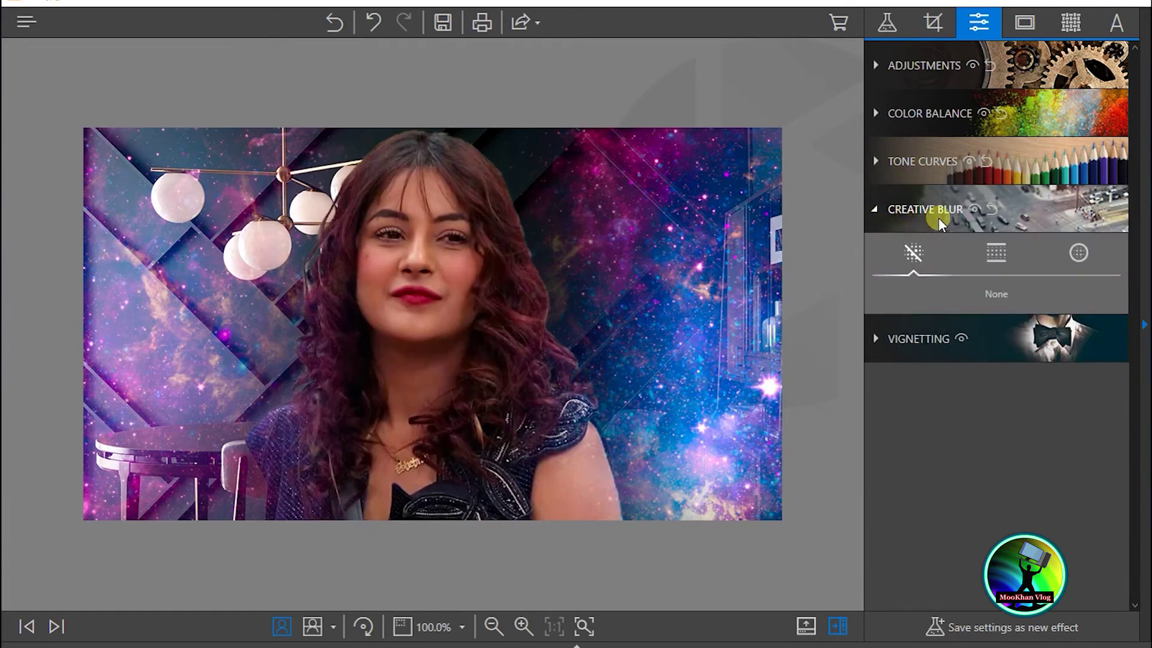
click(907, 270)
click(996, 255)
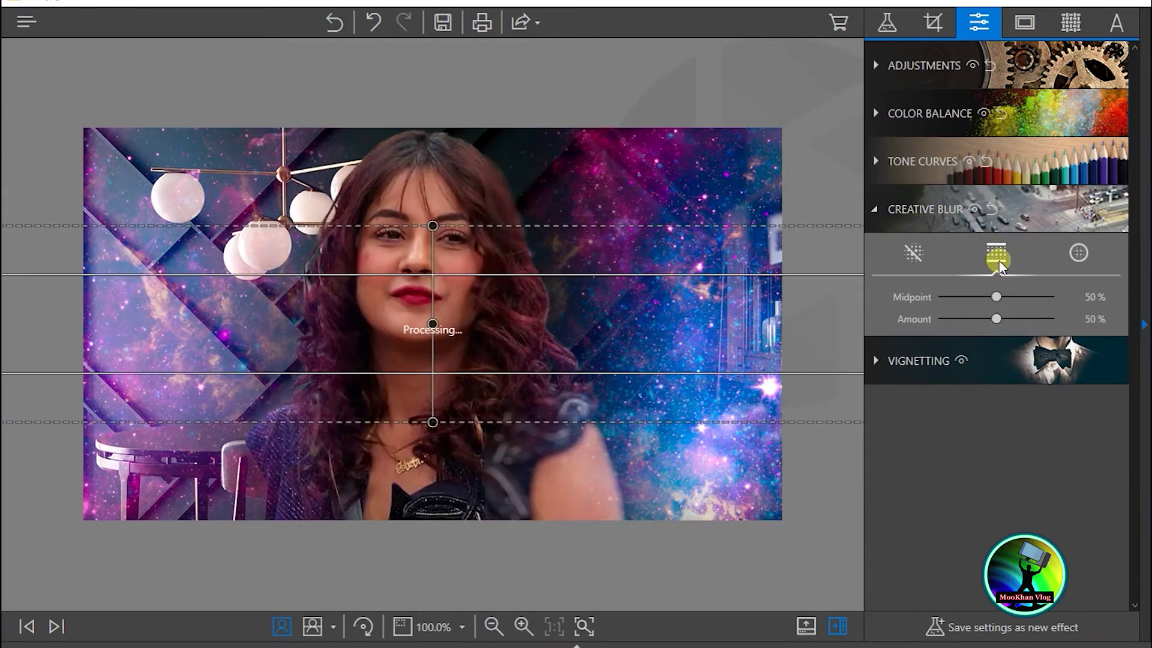
drag(433, 325, 460, 321)
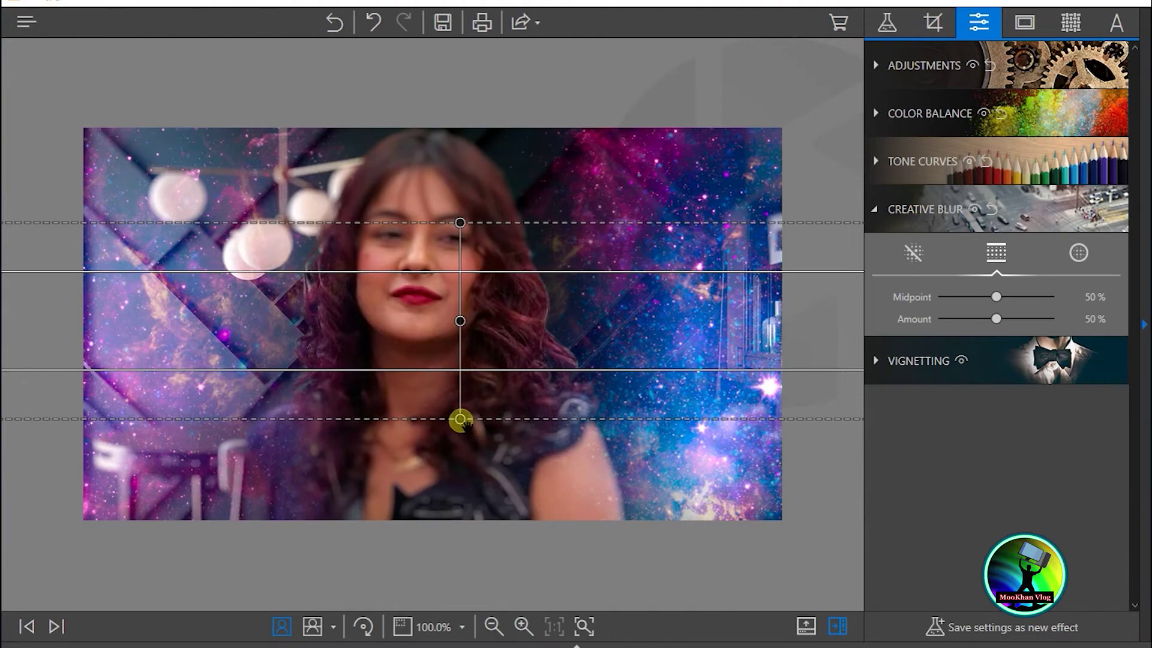
drag(465, 319, 487, 303)
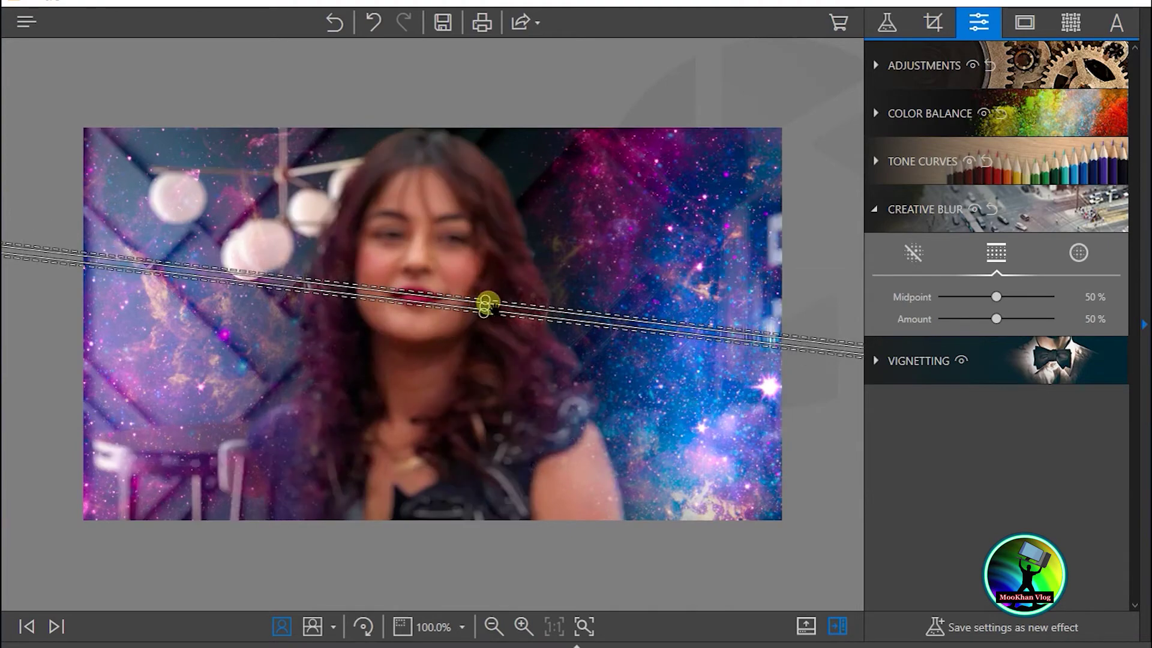
- Tilt and resize the blur band around the face and lower Midpoint to 42%
drag(615, 312, 637, 245)
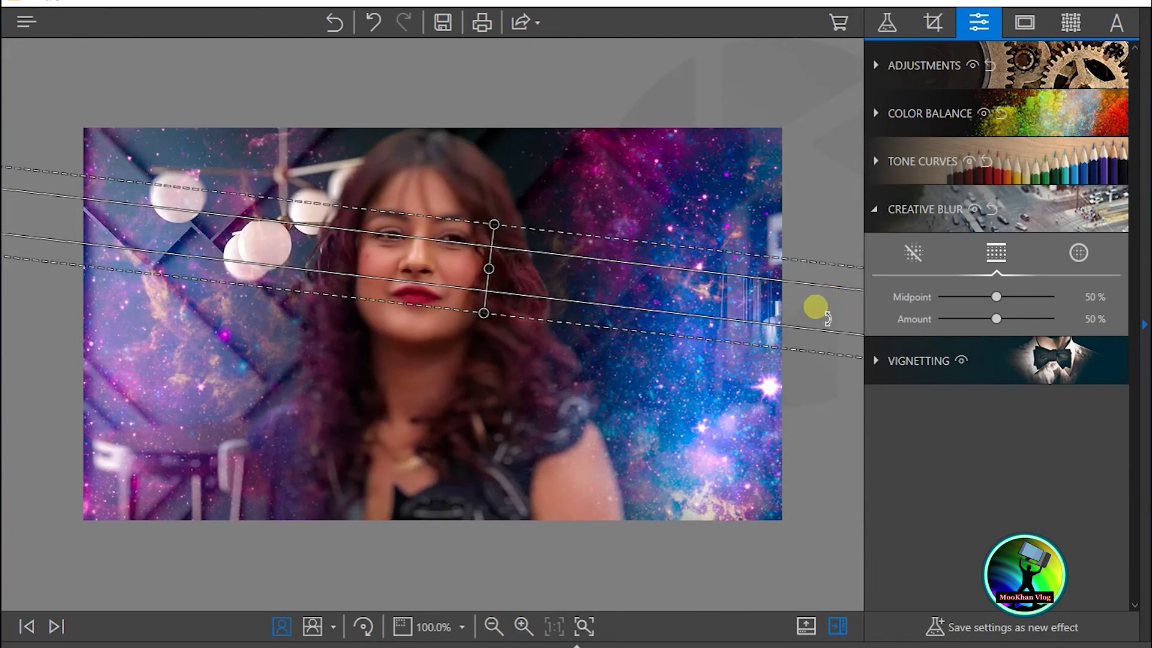
drag(827, 317, 828, 281)
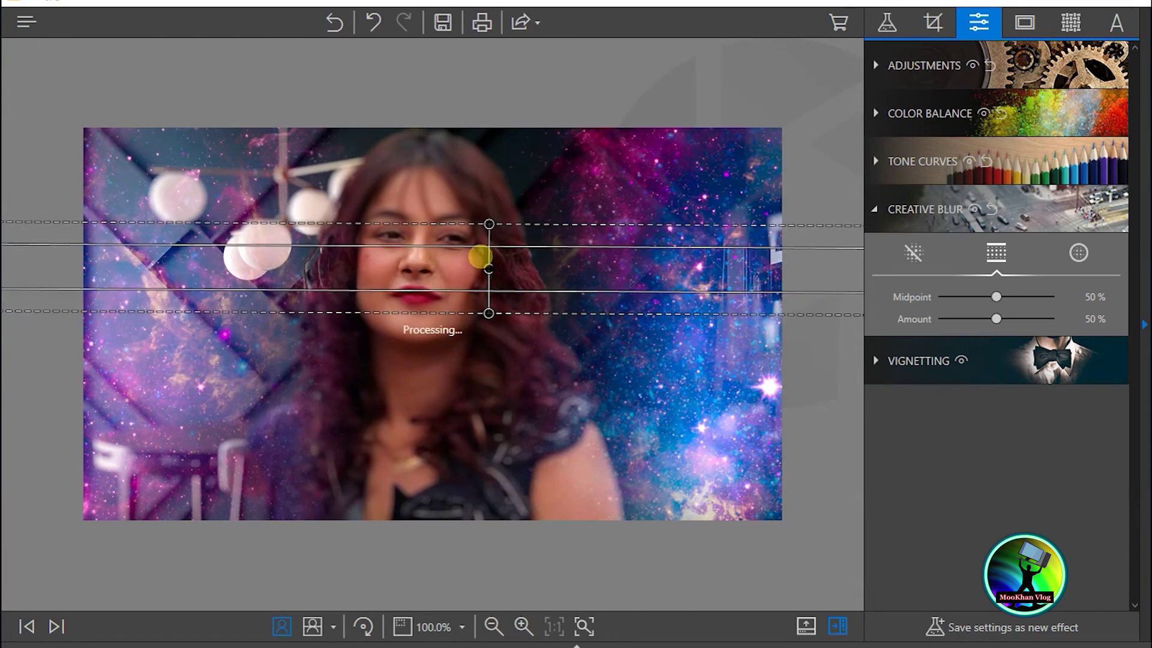
drag(489, 225, 489, 243)
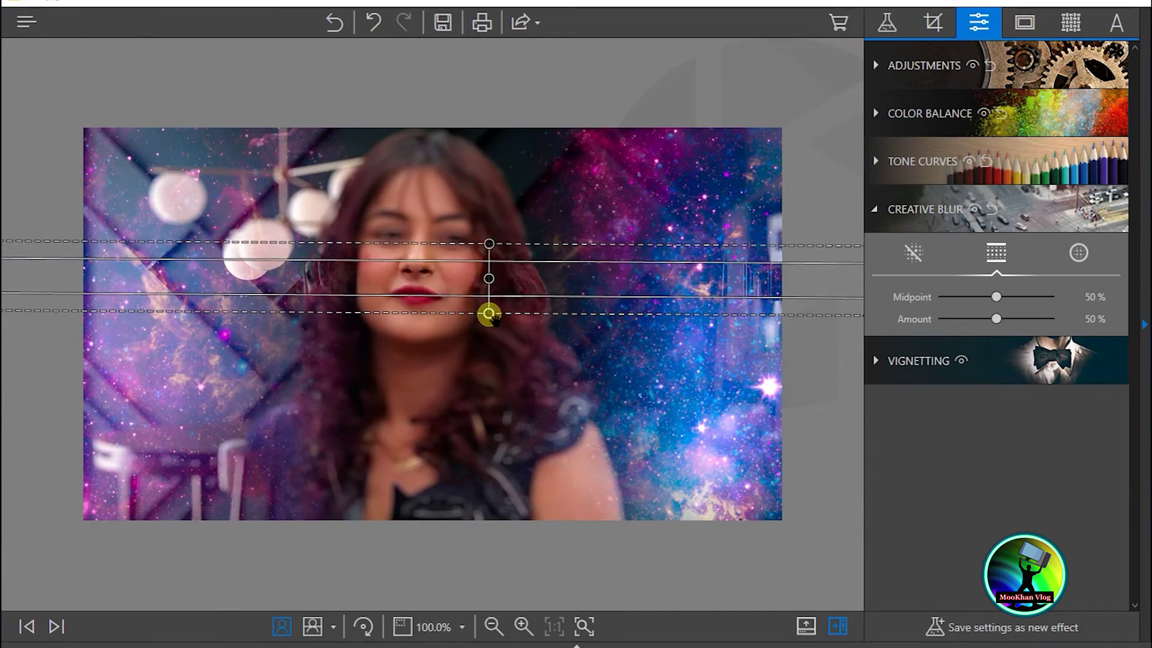
drag(489, 313, 489, 324)
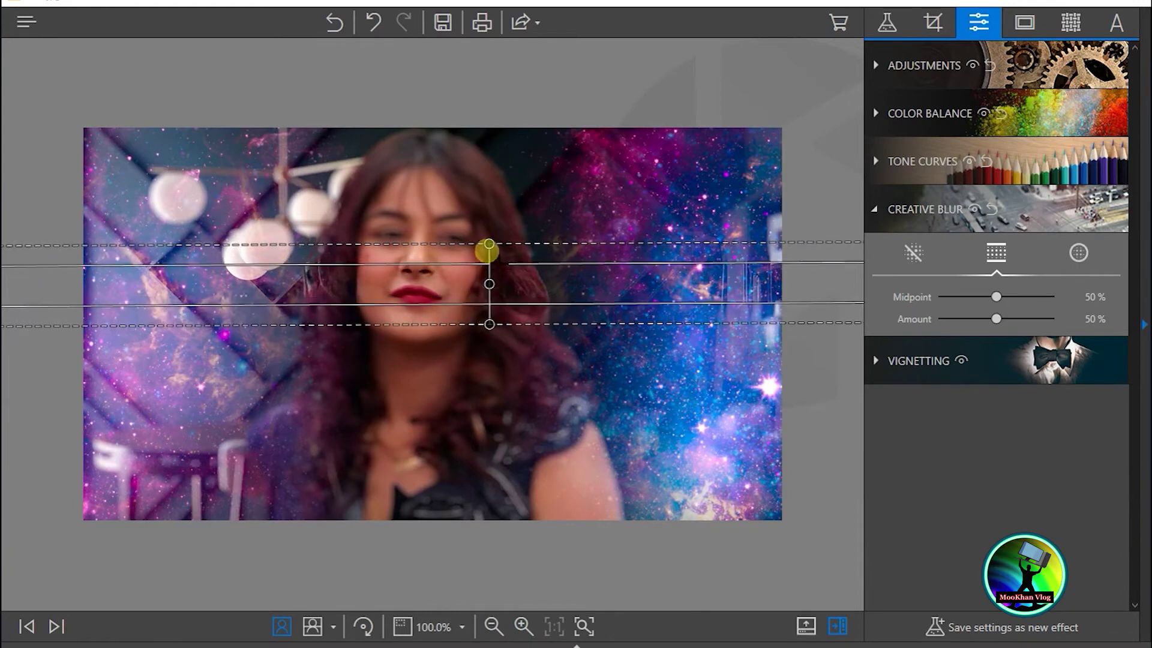
drag(490, 243, 492, 204)
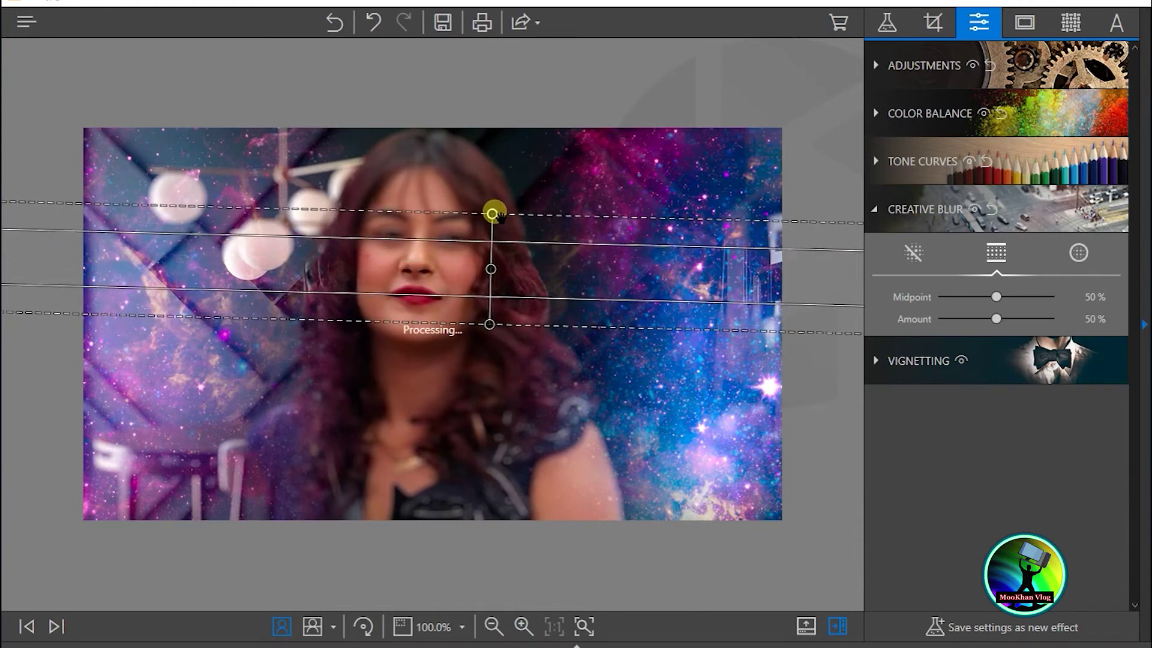
drag(753, 298, 746, 387)
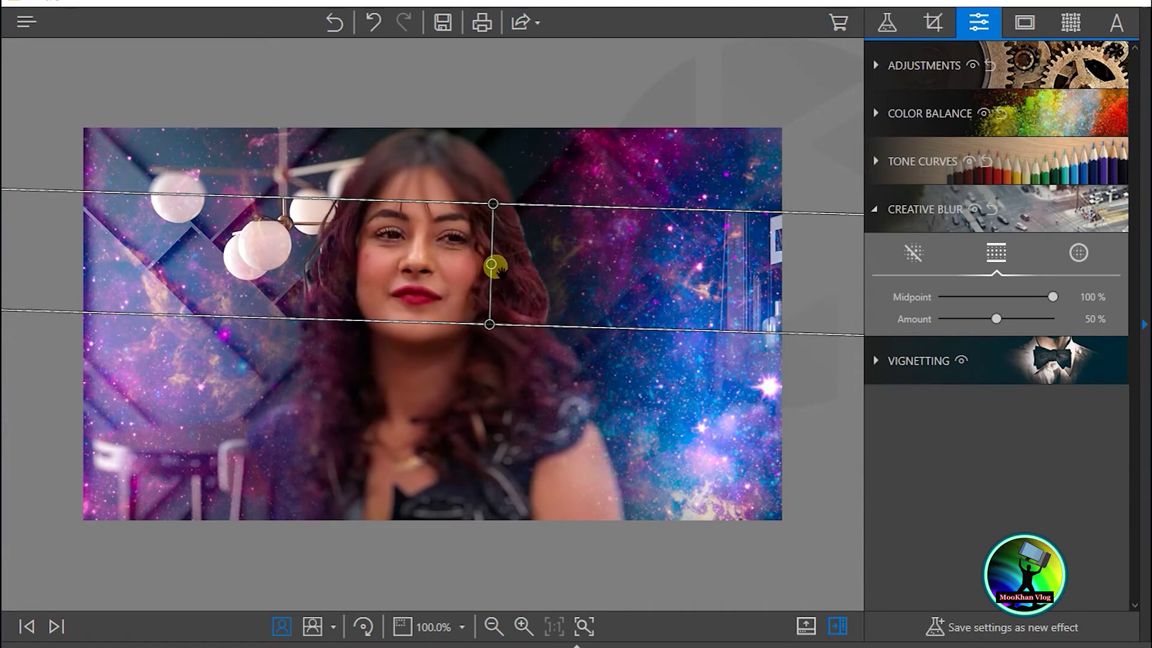
- Centre the blur band on the face and extend it to the chin, Midpoint 100%
drag(491, 264, 422, 267)
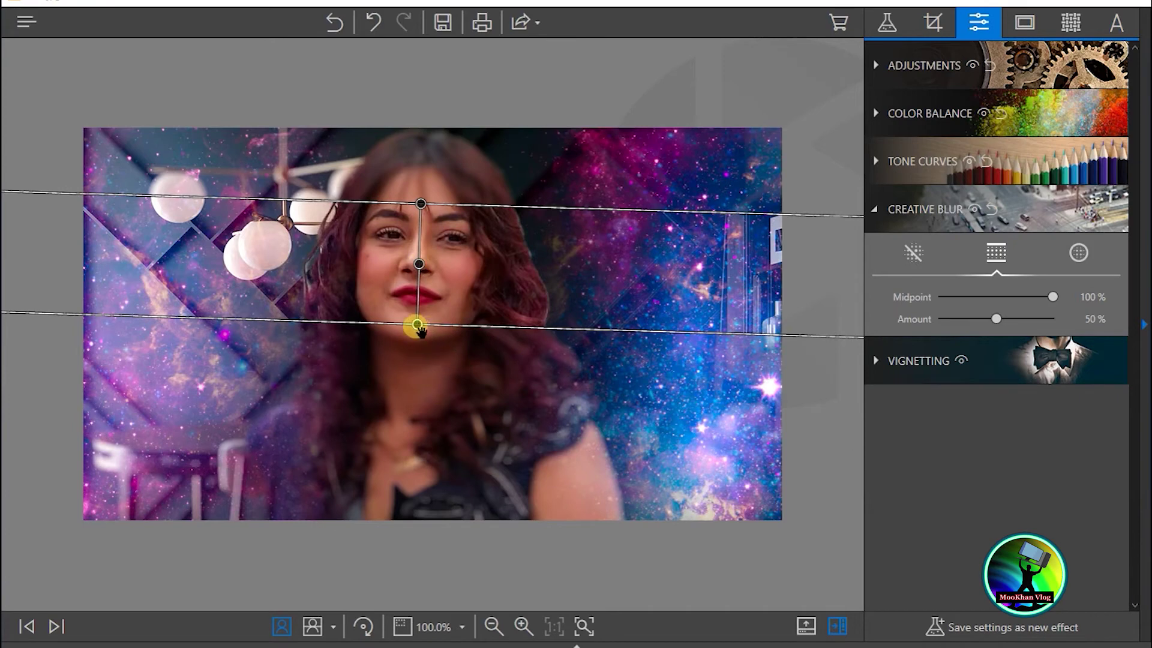
drag(418, 326, 415, 351)
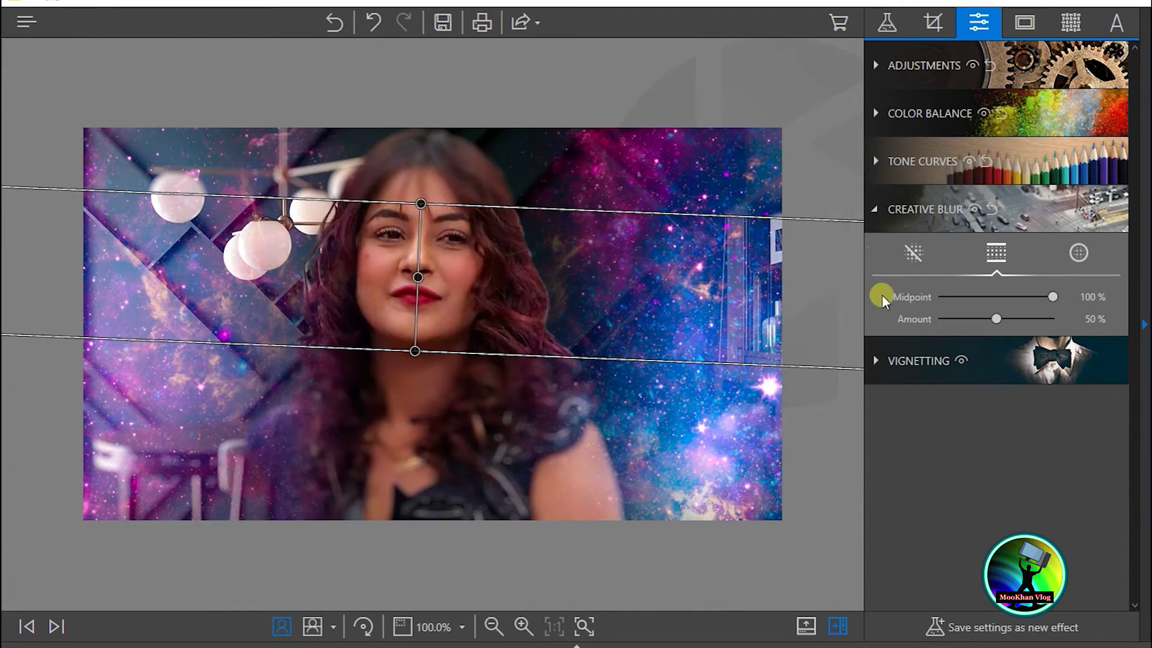
click(874, 209)
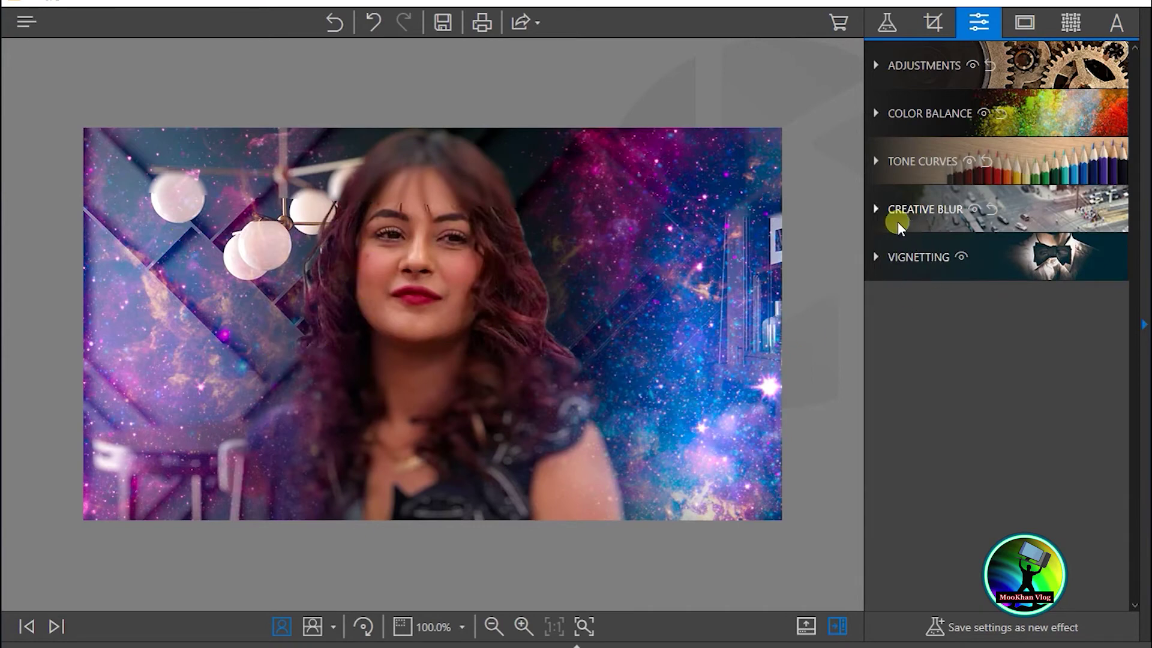
click(875, 208)
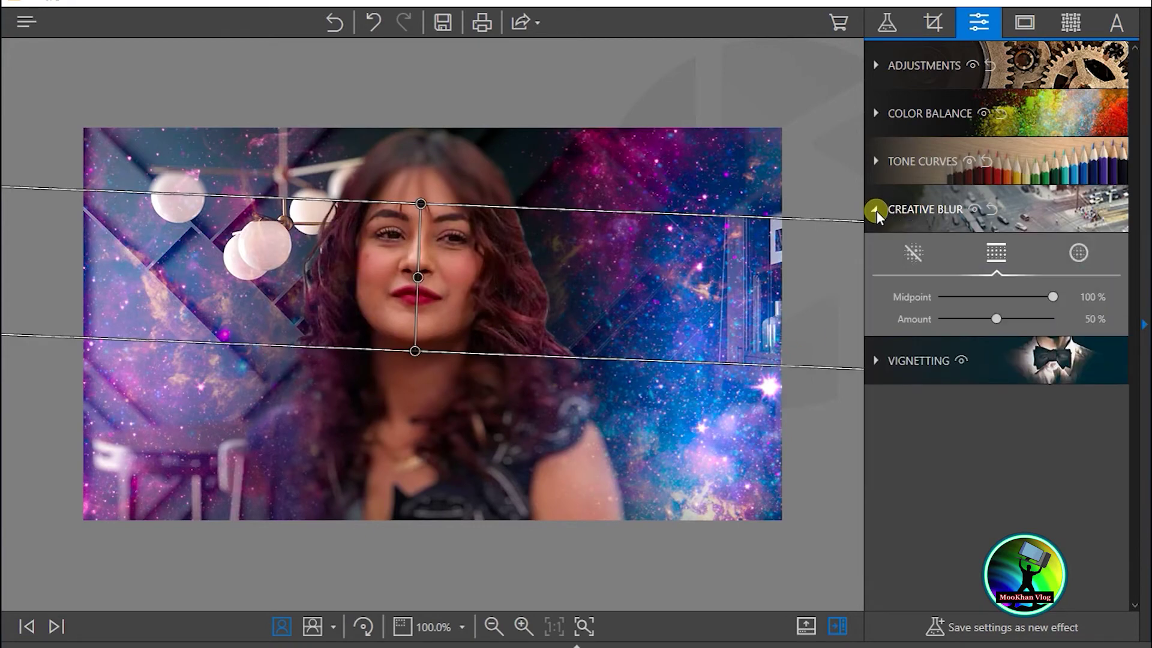
- Try a radial creative blur circle around the face, then set creative blur to None
click(1079, 252)
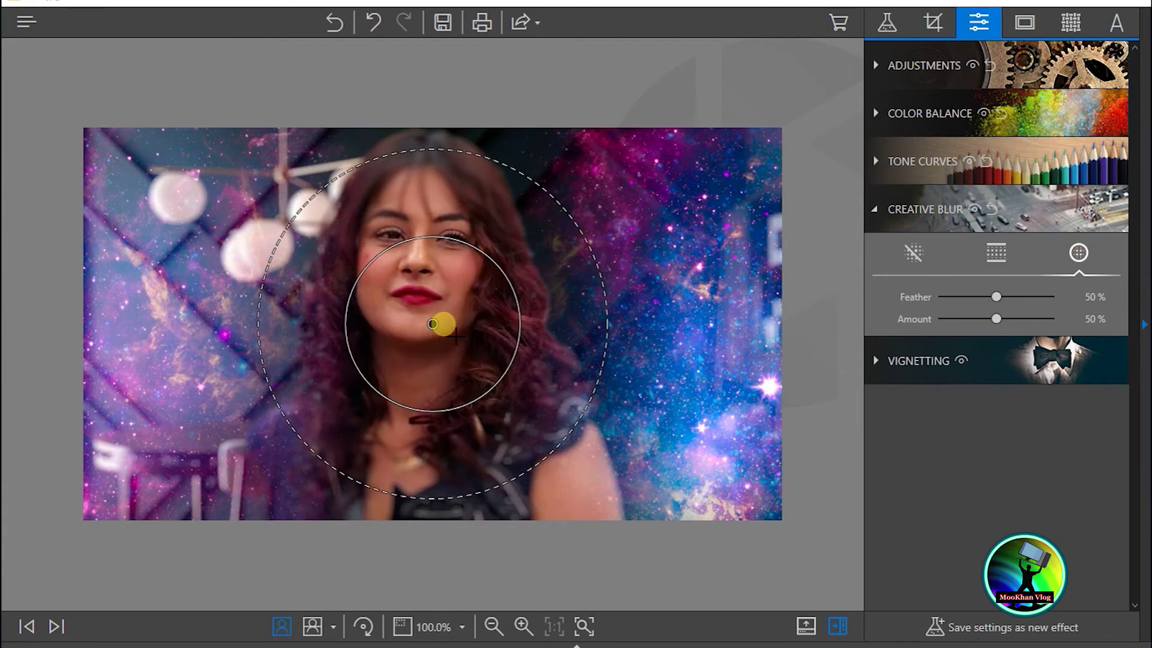
drag(433, 325, 420, 265)
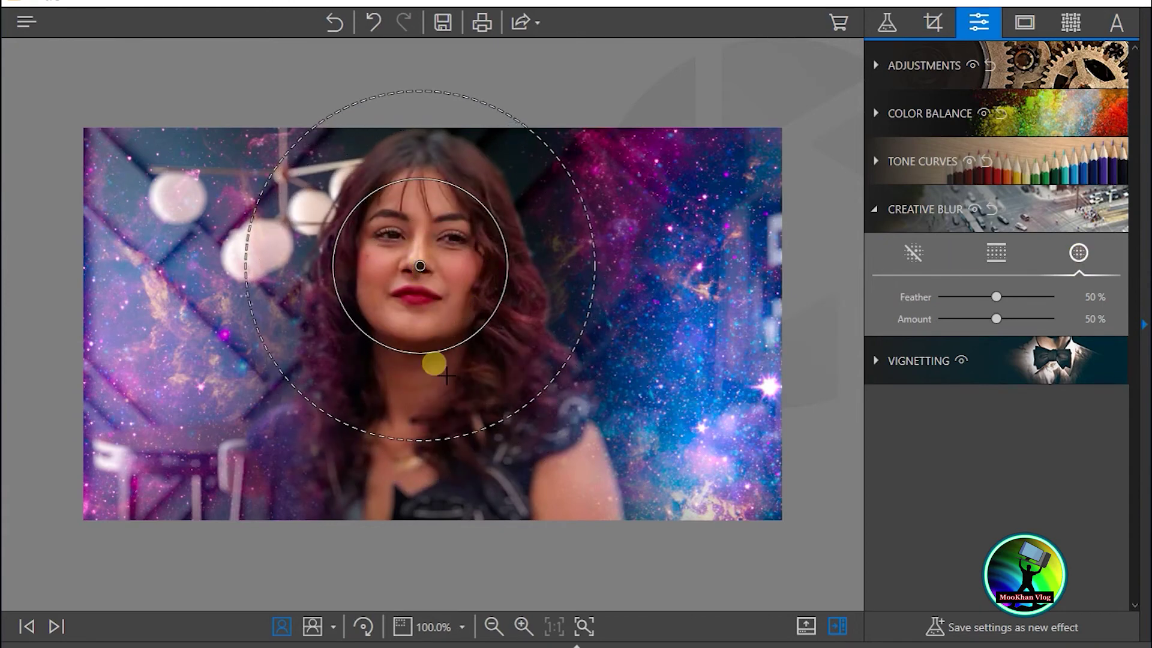
mouse_move(516, 281)
mouse_down()
mouse_move(454, 266)
mouse_move(442, 276)
mouse_up()
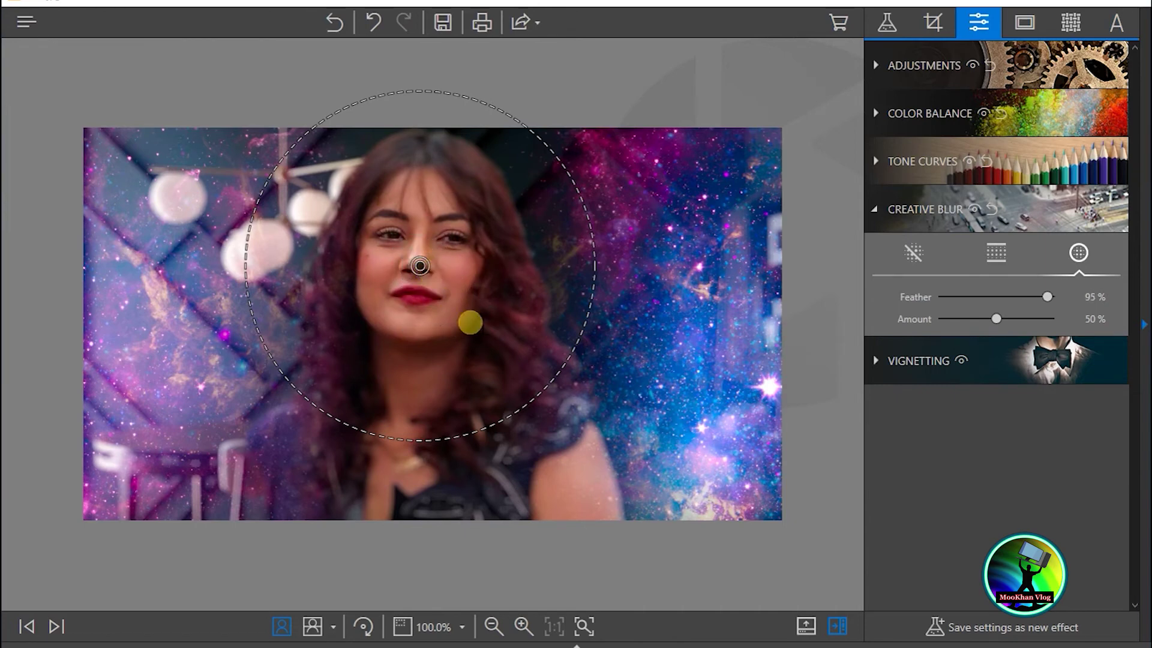
drag(593, 301, 501, 283)
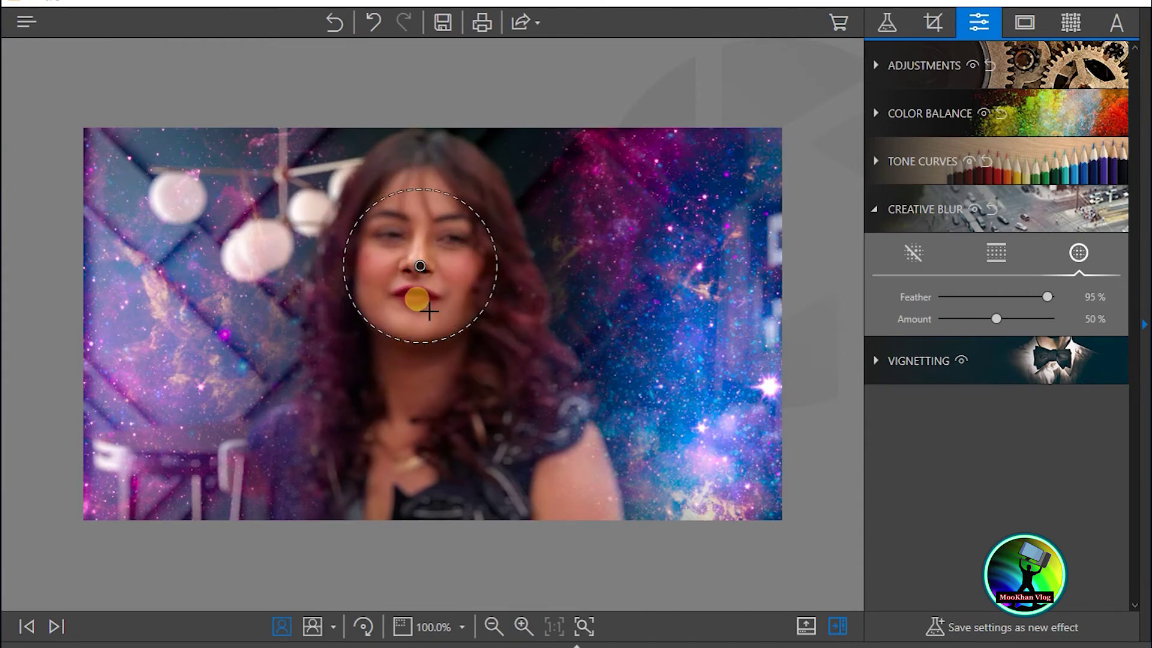
drag(421, 266, 418, 296)
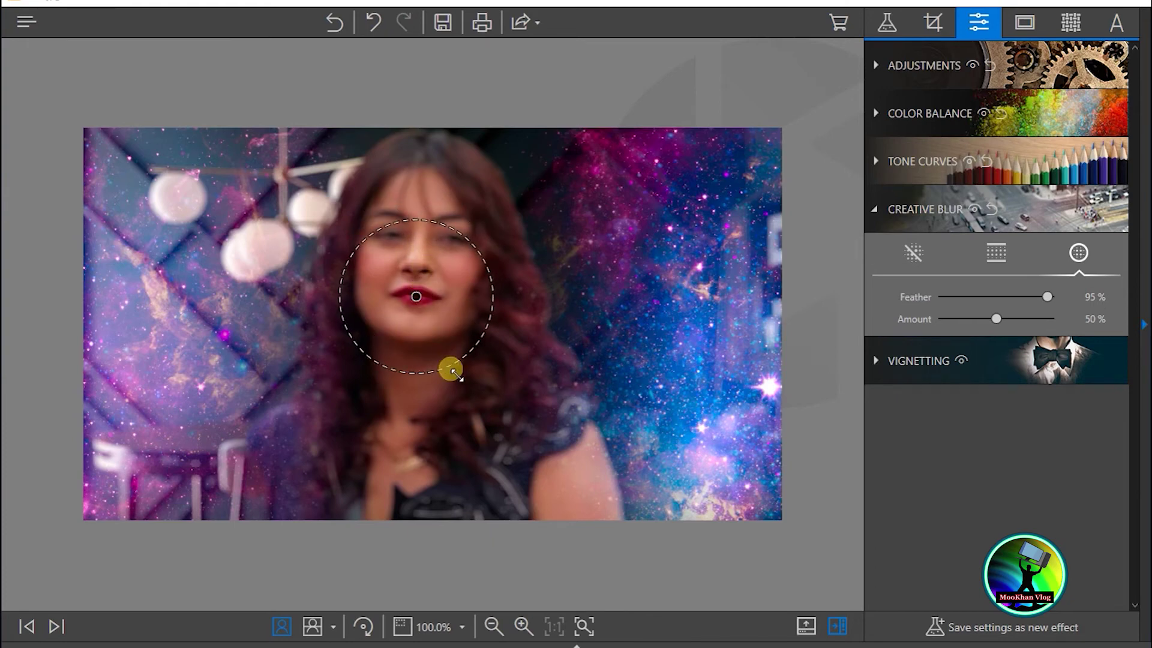
drag(417, 296, 419, 236)
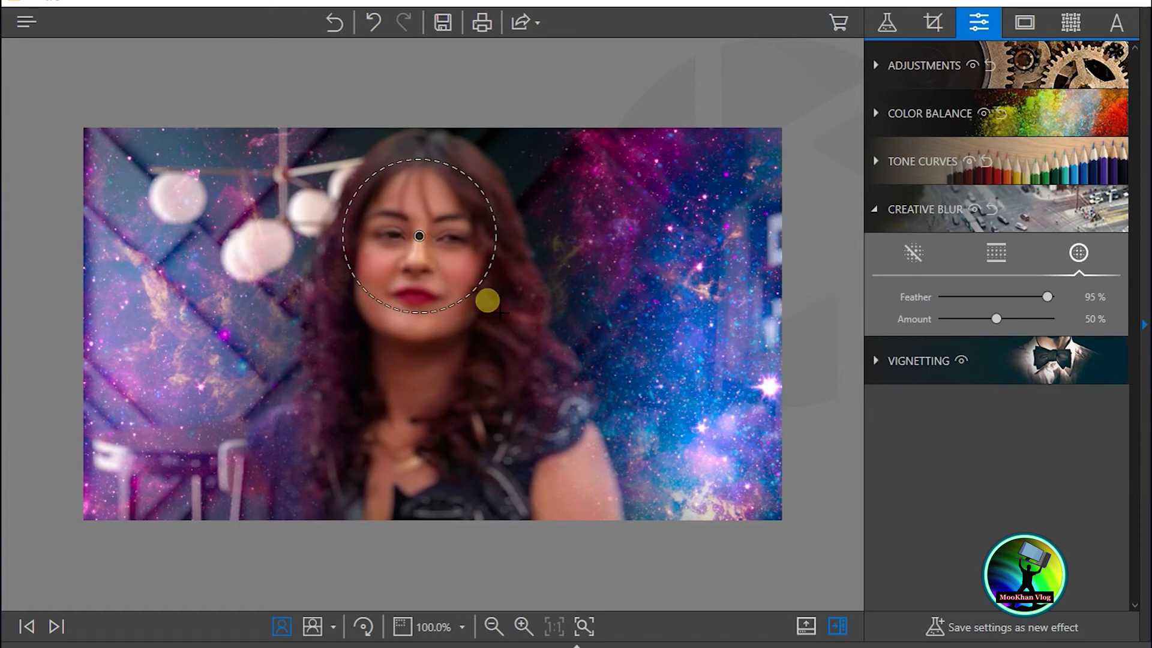
drag(475, 292, 588, 405)
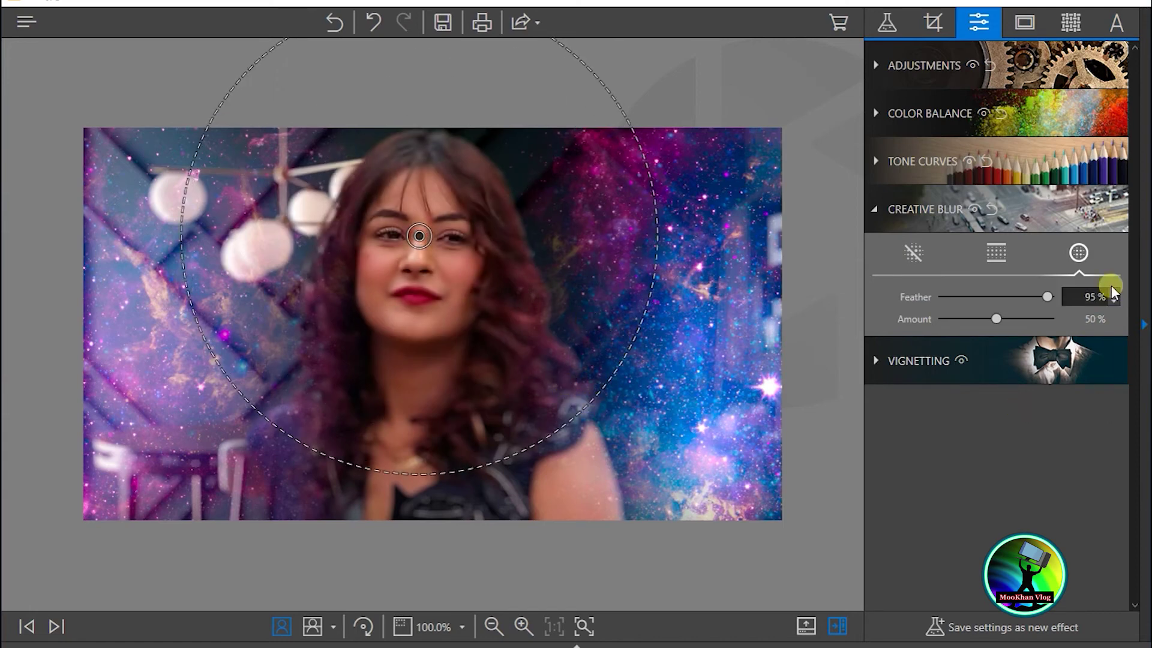
click(1000, 262)
click(913, 252)
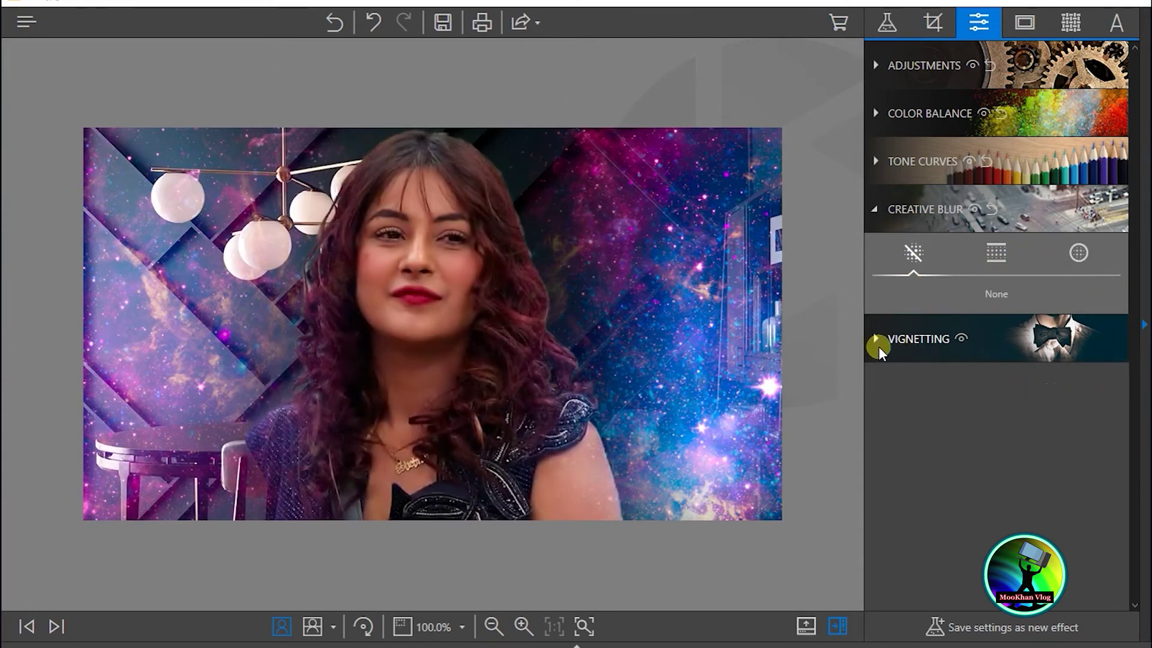
click(877, 336)
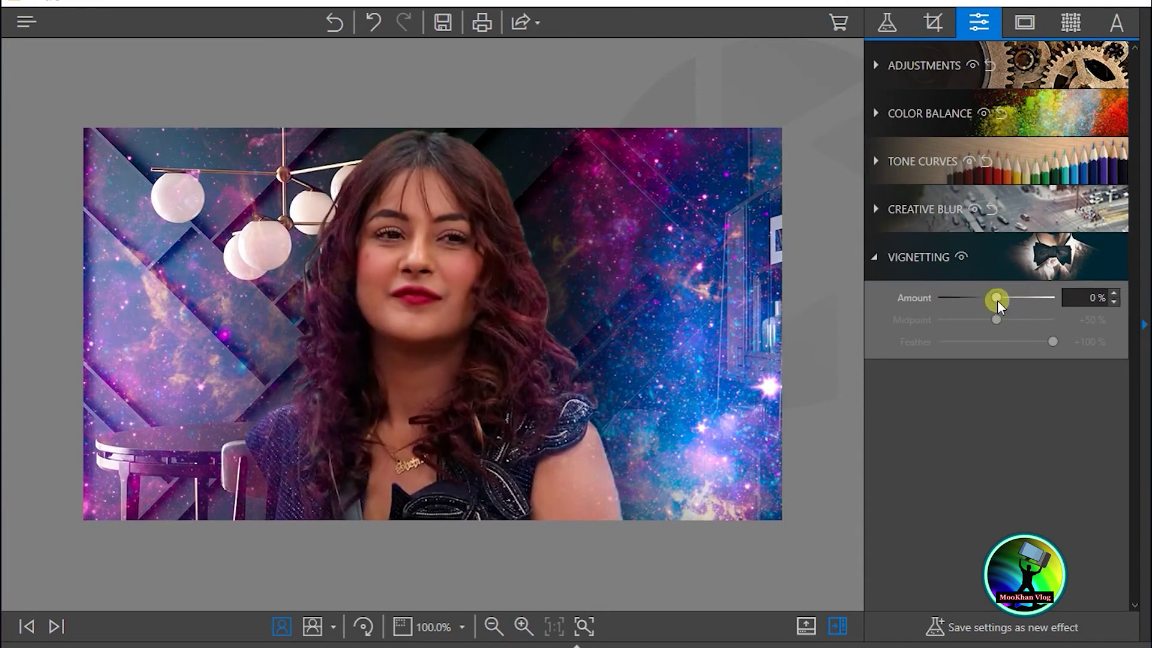
drag(996, 298, 1040, 302)
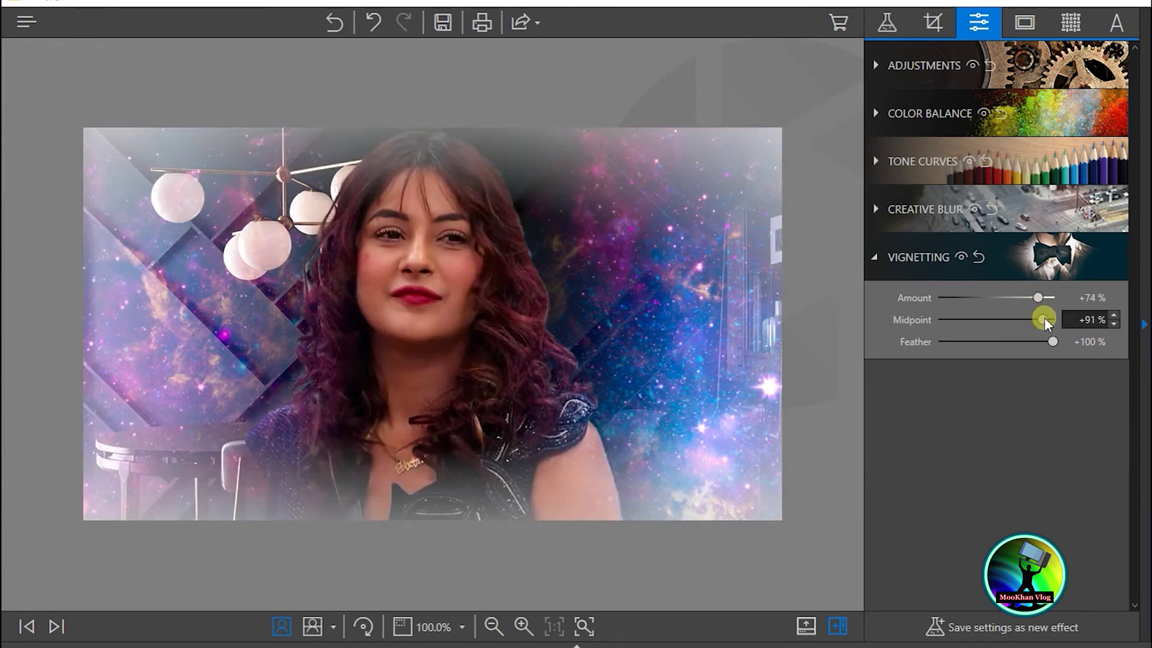
mouse_move(1044, 322)
mouse_down()
mouse_move(1063, 326)
mouse_move(939, 320)
mouse_up()
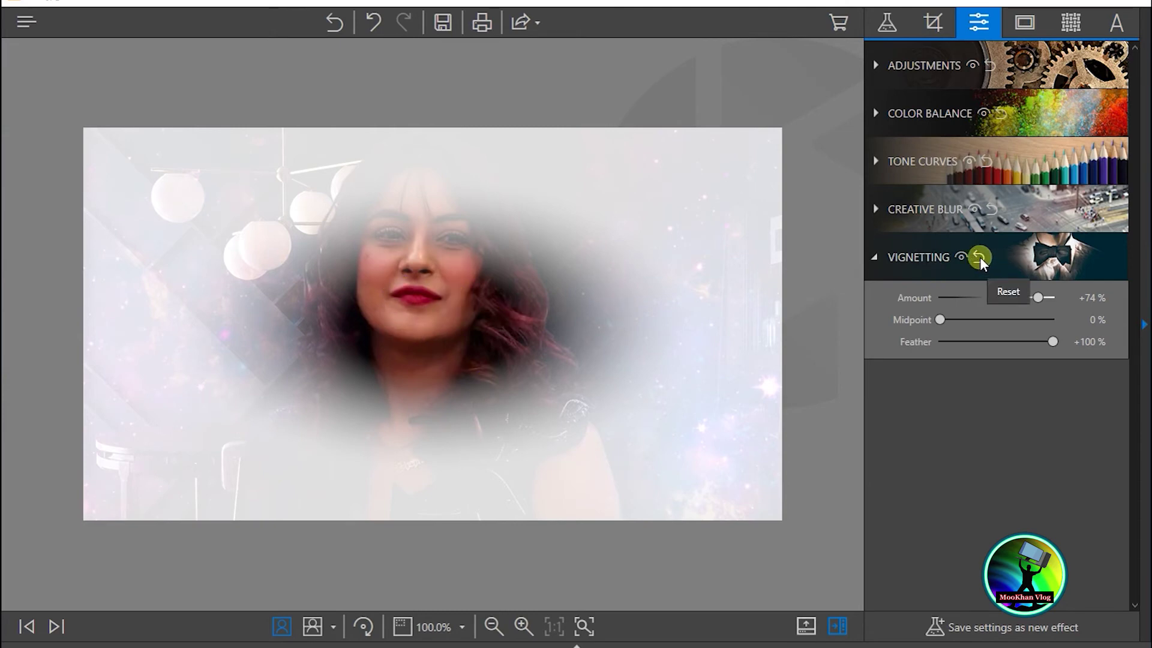
click(979, 258)
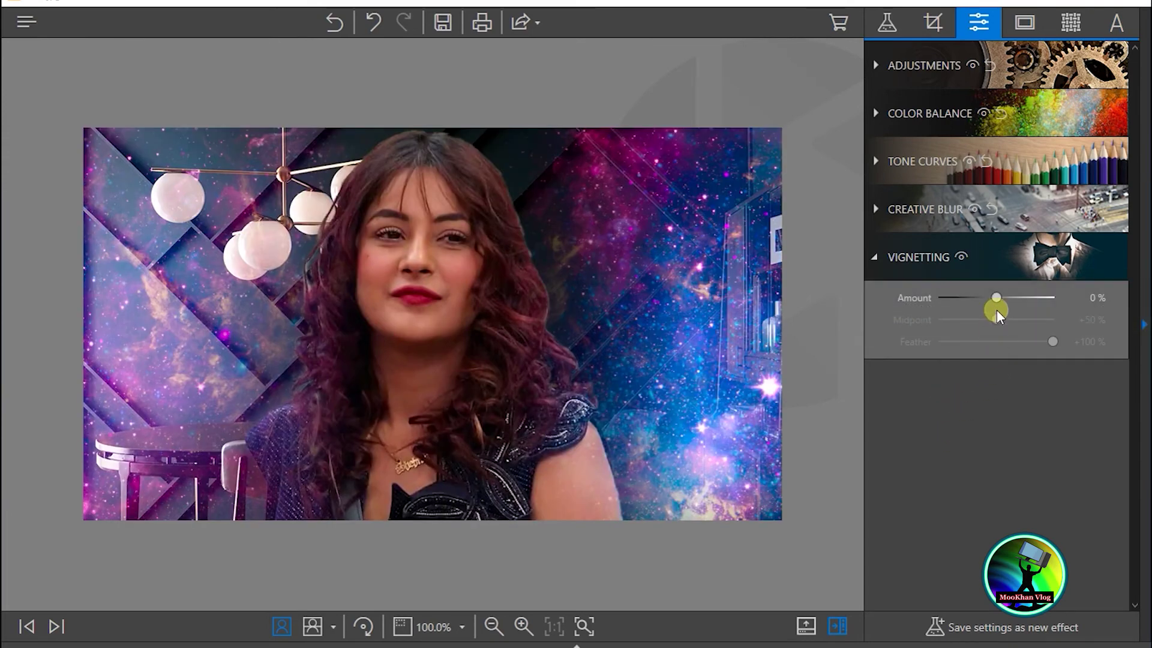
drag(996, 298, 1018, 298)
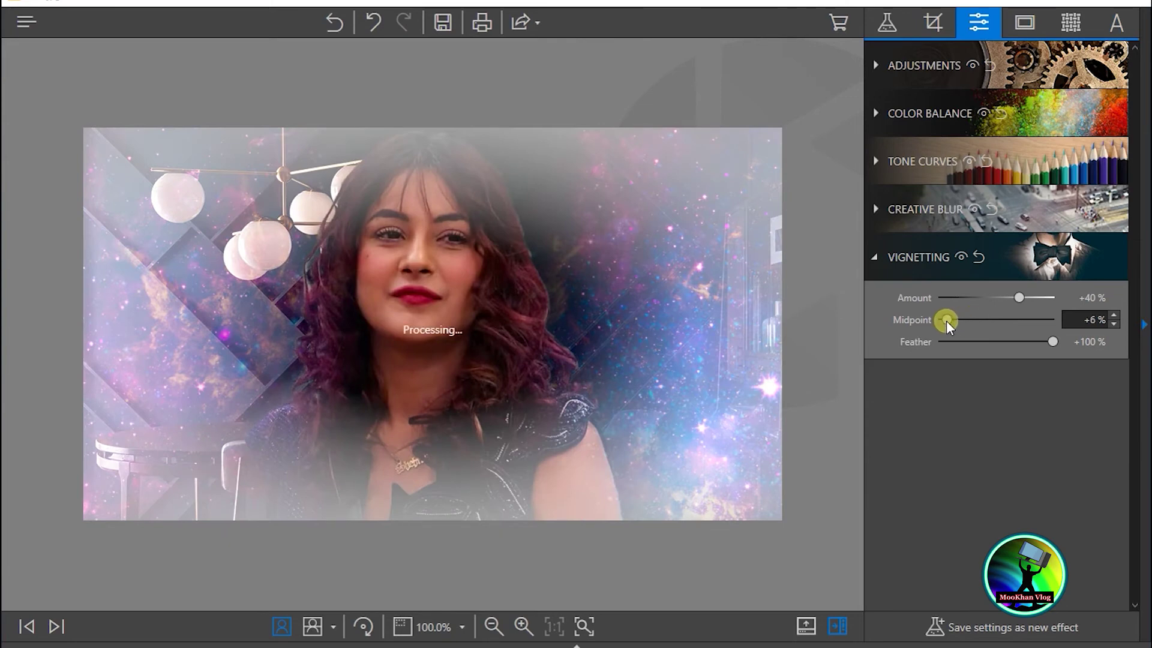
mouse_move(946, 324)
mouse_down()
mouse_move(1023, 319)
mouse_move(986, 343)
mouse_move(960, 342)
mouse_move(1009, 347)
mouse_up()
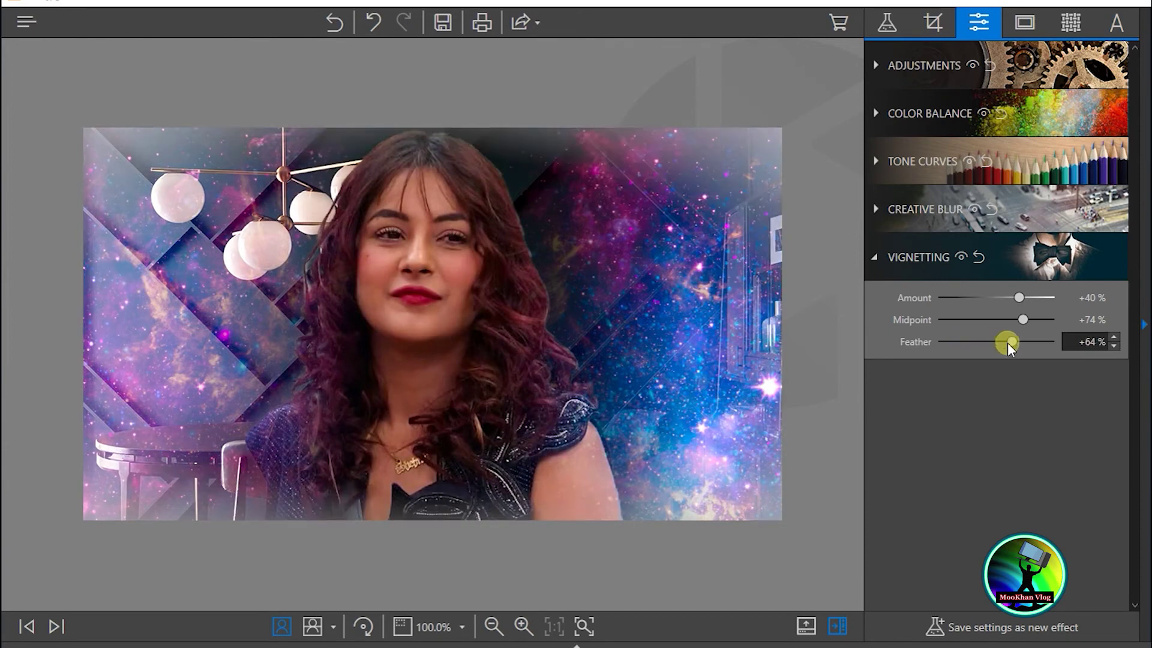
click(978, 257)
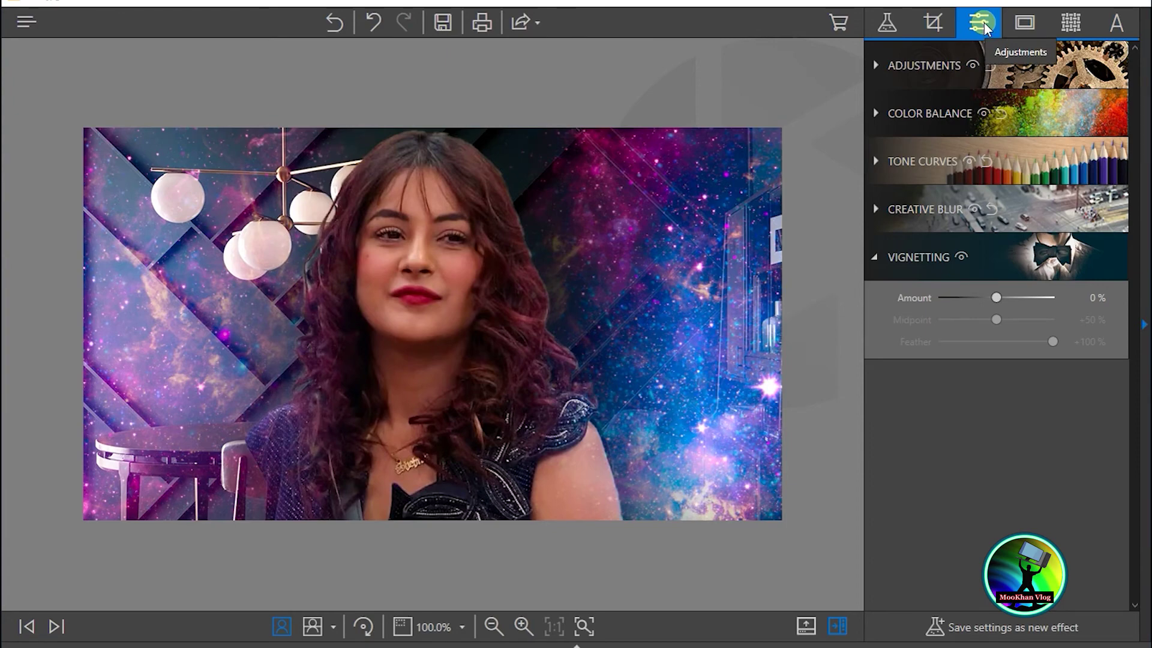
- Preview the green pine-branch and snowy snowman frames on the composite
click(1025, 24)
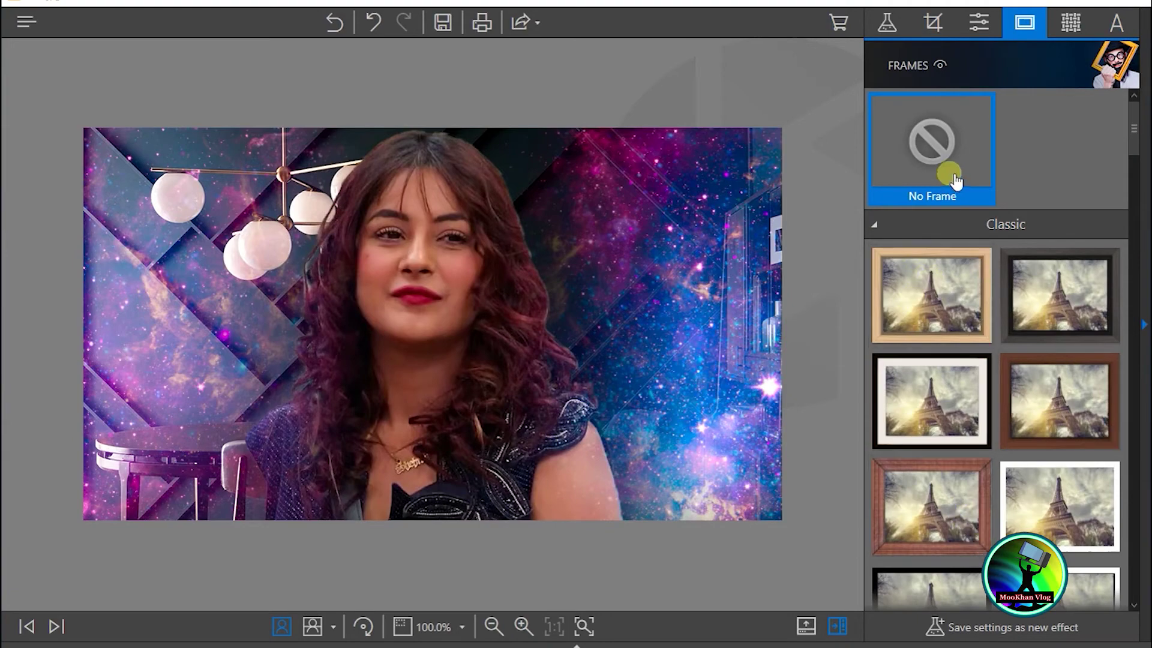
scroll(1005, 276, down, 4)
scroll(1010, 300, down, 3)
scroll(1011, 306, down, 3)
scroll(1011, 306, down, 3)
scroll(1011, 306, down, 3)
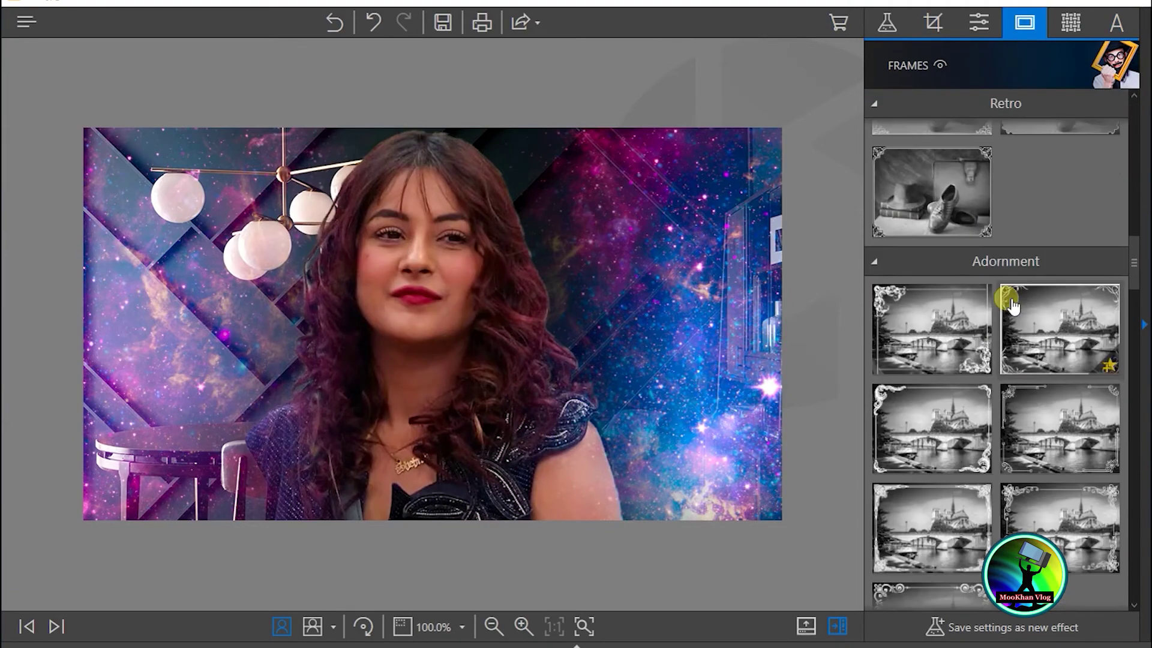
scroll(1011, 306, down, 3)
scroll(1011, 306, down, 3)
scroll(1011, 306, down, 3)
scroll(1012, 306, down, 3)
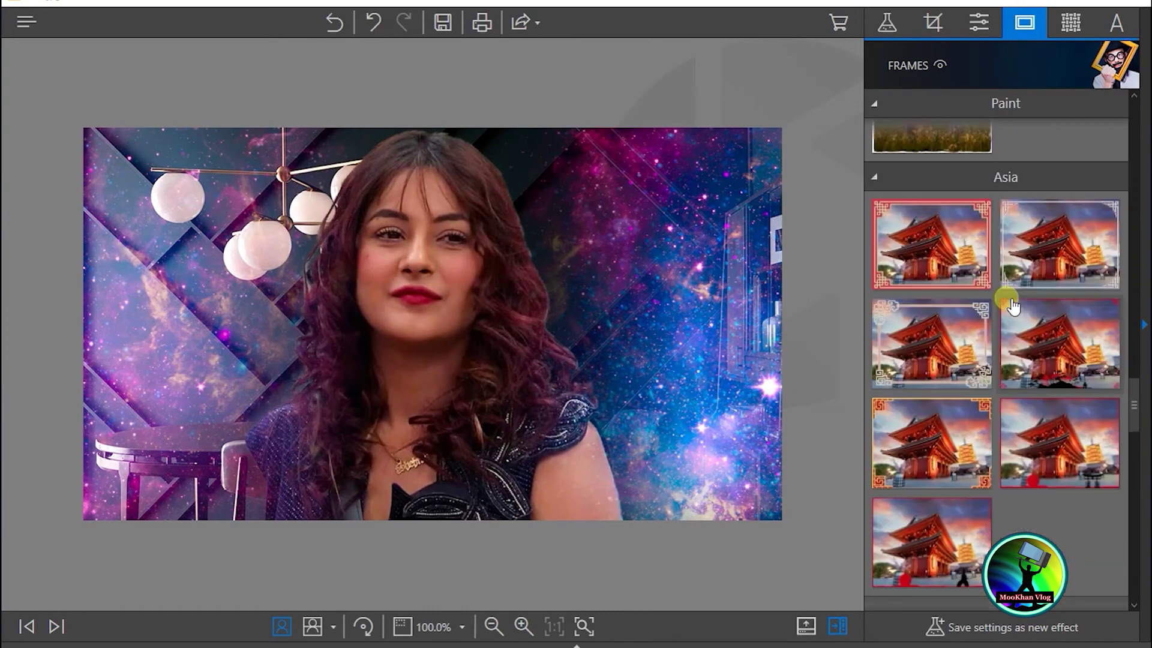
drag(1140, 413, 1135, 579)
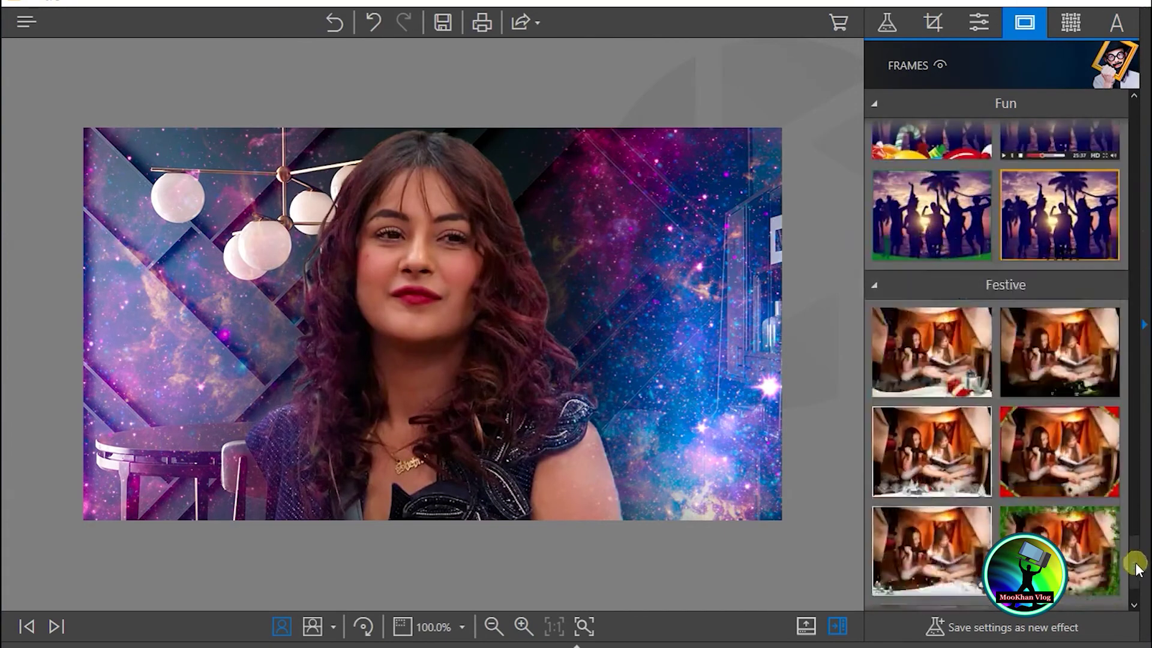
click(1062, 459)
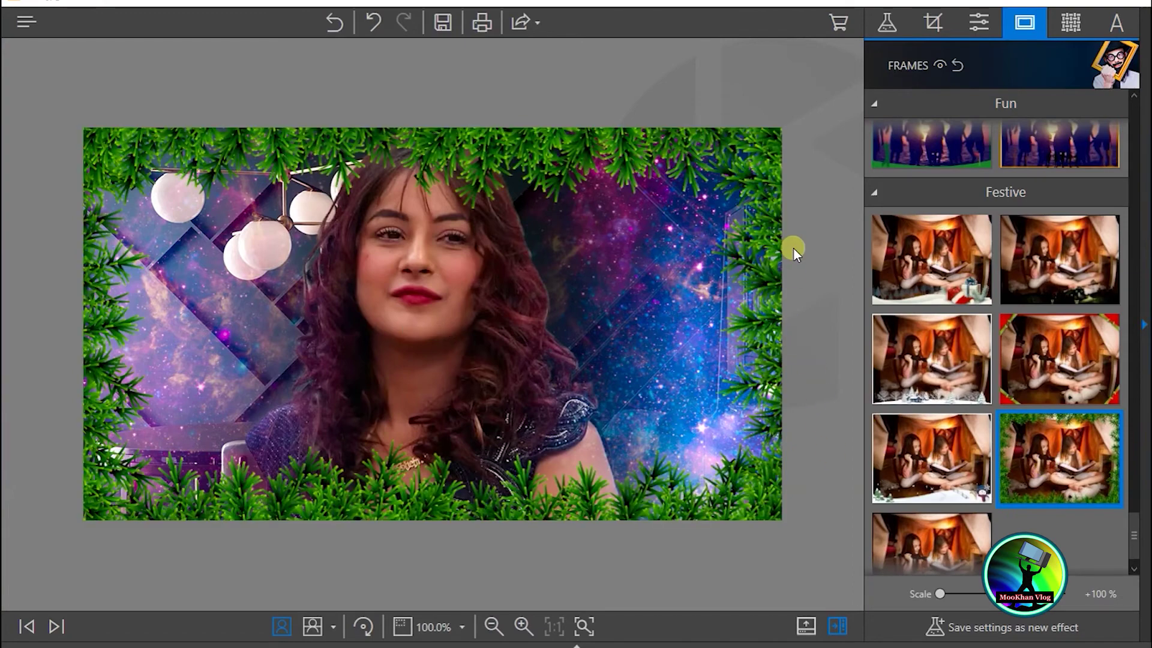
click(956, 468)
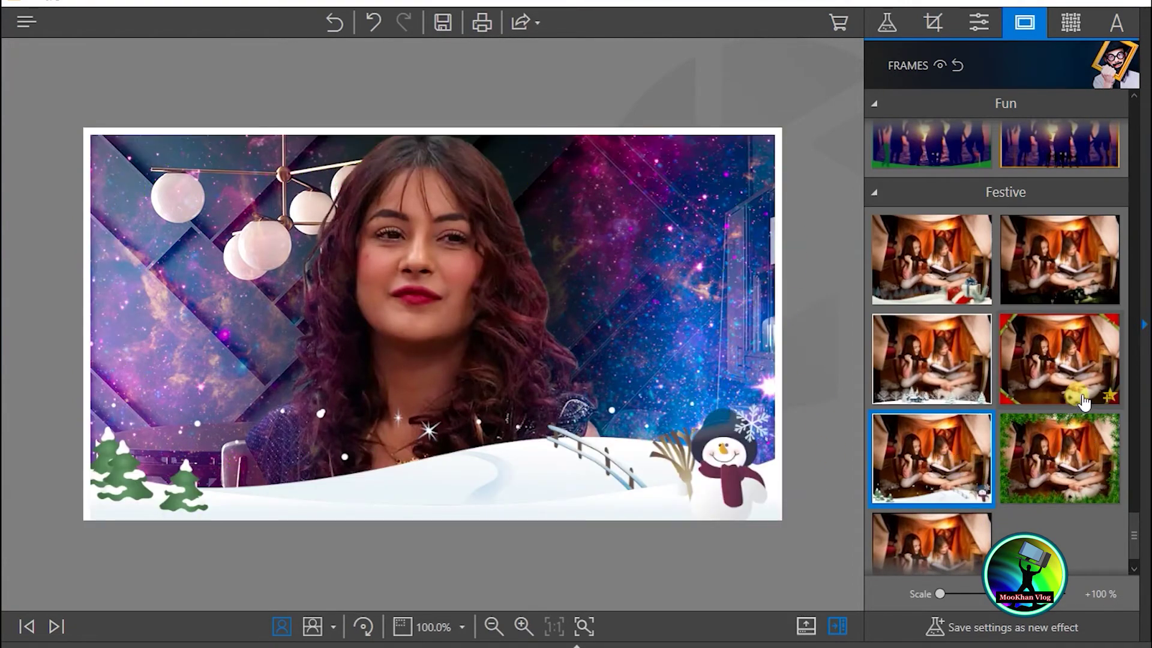
- Preview the colourful candy frame and then an Asia-style decorative frame
scroll(993, 468, up, 3)
scroll(971, 419, up, 2)
click(921, 330)
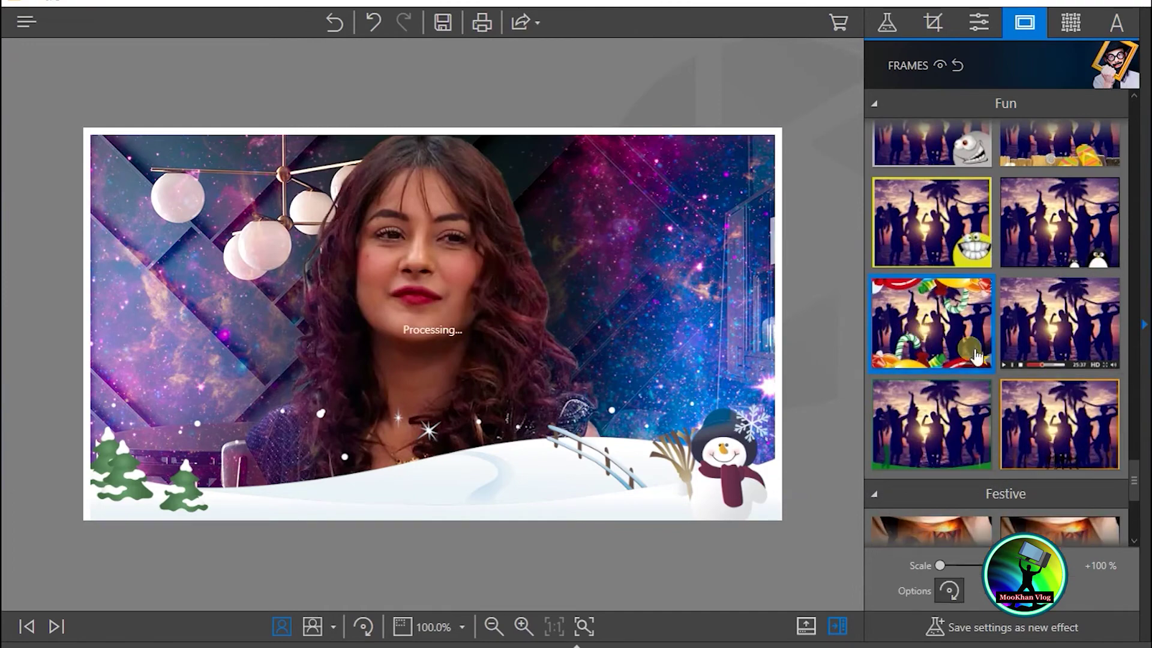
scroll(1020, 348, up, 2)
scroll(1051, 366, up, 3)
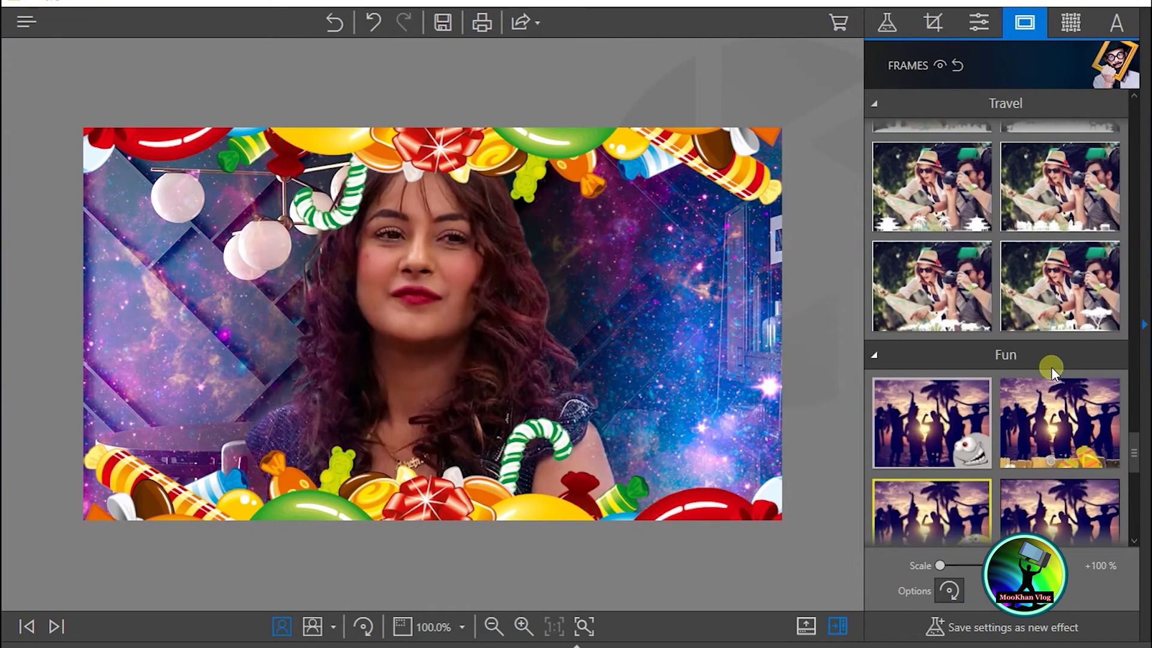
scroll(1022, 381, up, 3)
scroll(1028, 386, up, 2)
scroll(1024, 383, up, 3)
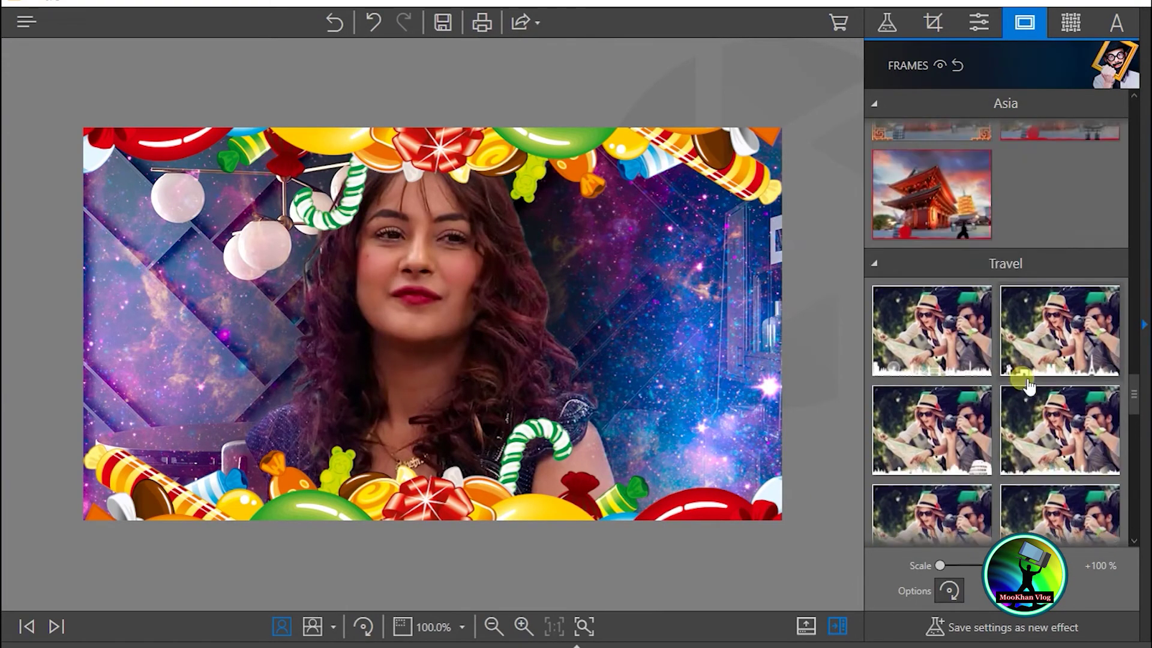
scroll(1022, 378, up, 3)
click(953, 303)
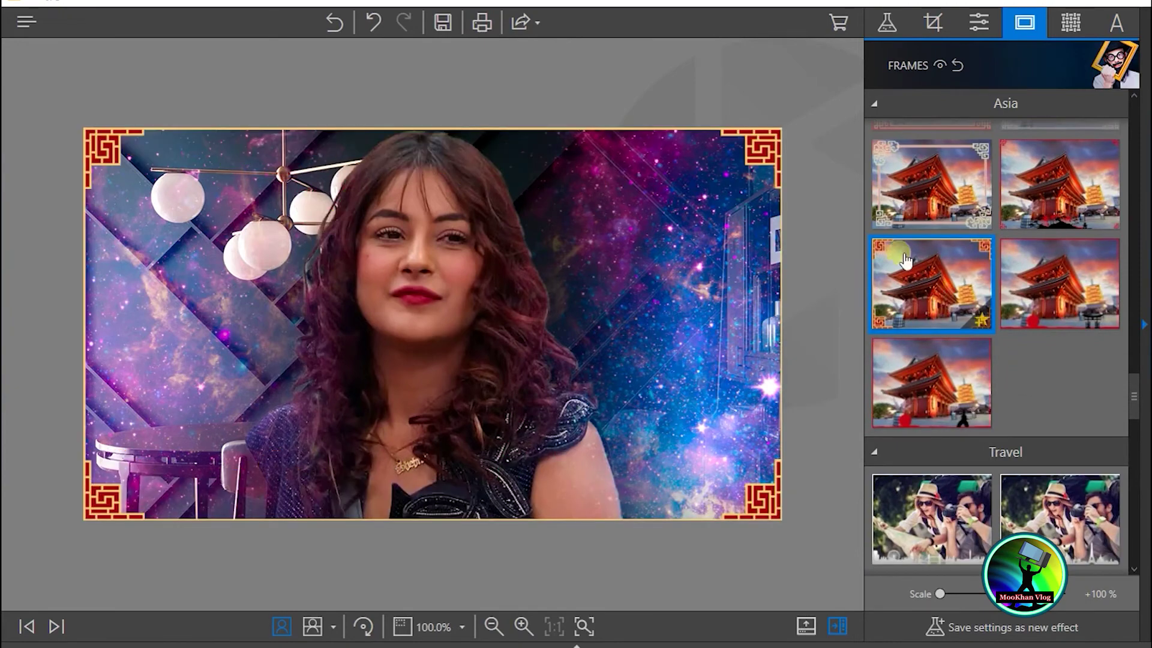
- Remove the frame by choosing No Frame at the top of the Frames list
scroll(1014, 225, up, 1)
scroll(1013, 222, up, 5)
scroll(1013, 222, up, 2)
scroll(1013, 222, up, 3)
scroll(1012, 222, up, 3)
scroll(1012, 222, up, 2)
scroll(1011, 219, up, 3)
scroll(1009, 217, up, 3)
scroll(1008, 216, up, 2)
click(934, 164)
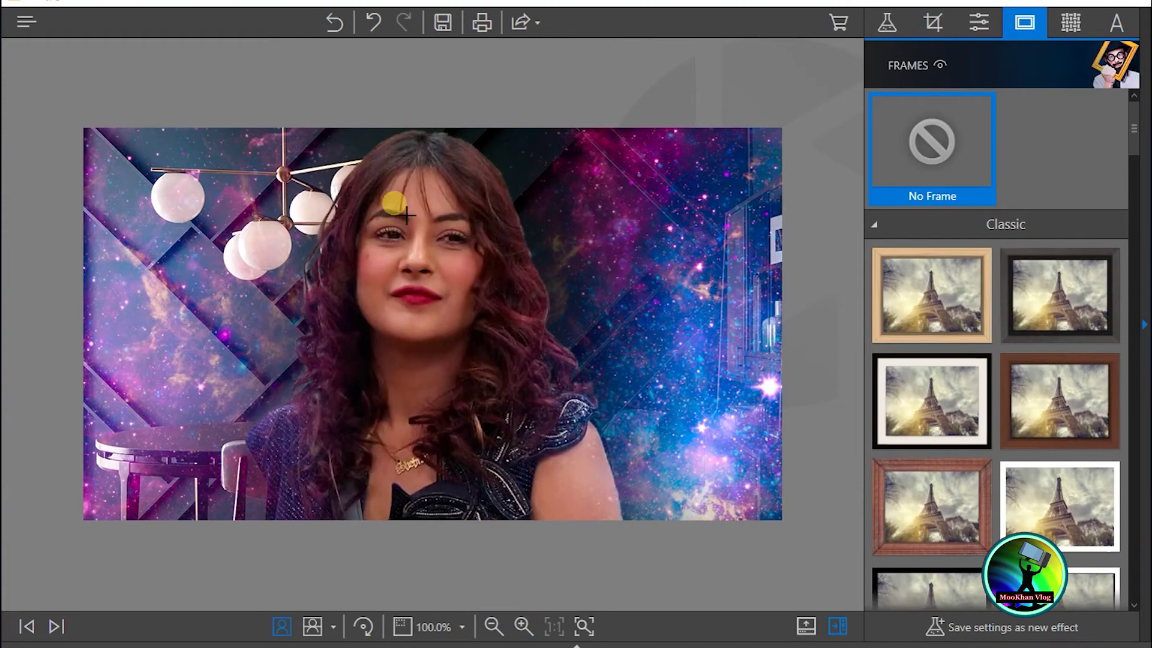
click(1068, 27)
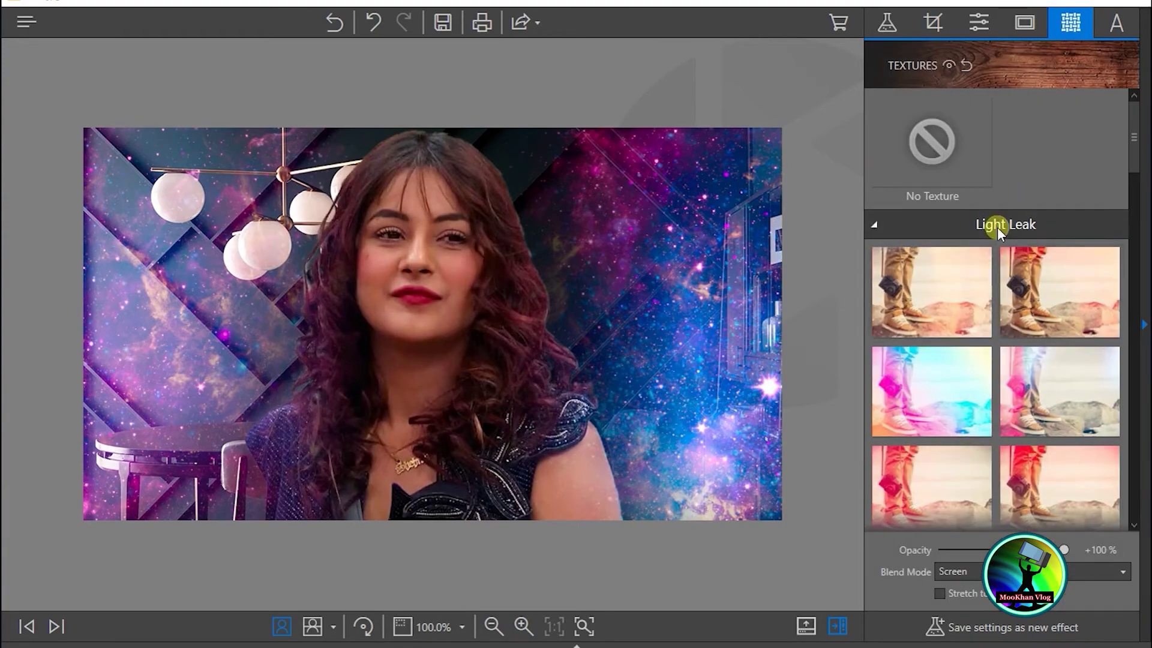
- Preview several Light Leak textures, including a red one, on the portrait
scroll(987, 252, down, 2)
click(902, 345)
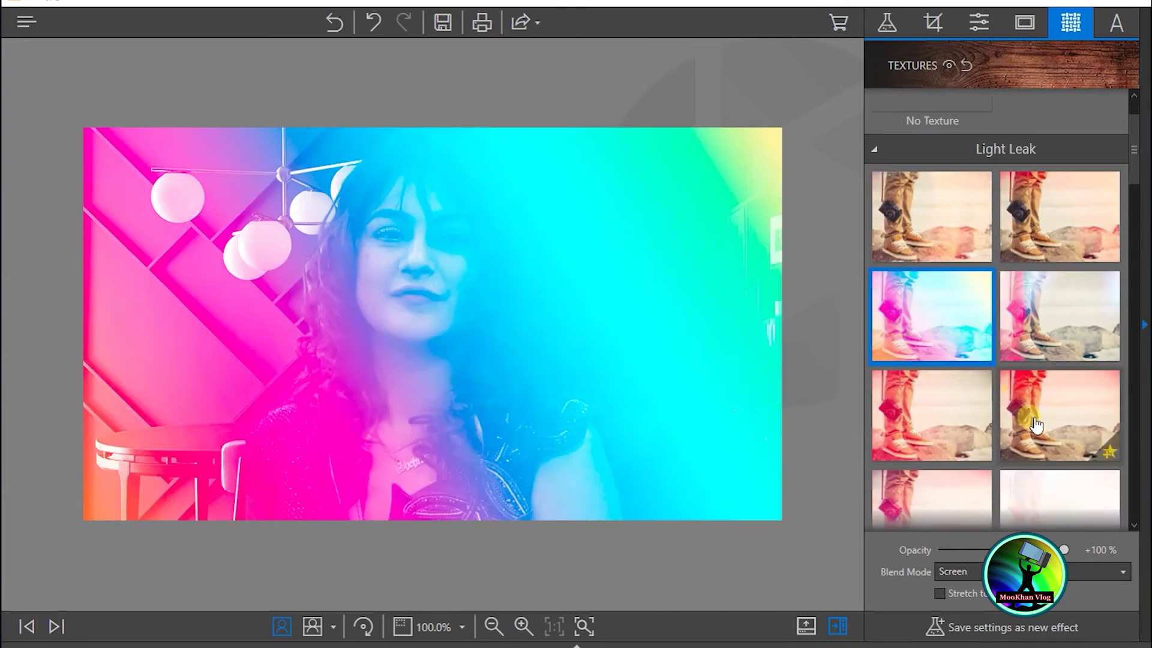
click(1079, 427)
scroll(1066, 400, down, 2)
scroll(1066, 401, down, 2)
scroll(1066, 401, down, 1)
click(920, 220)
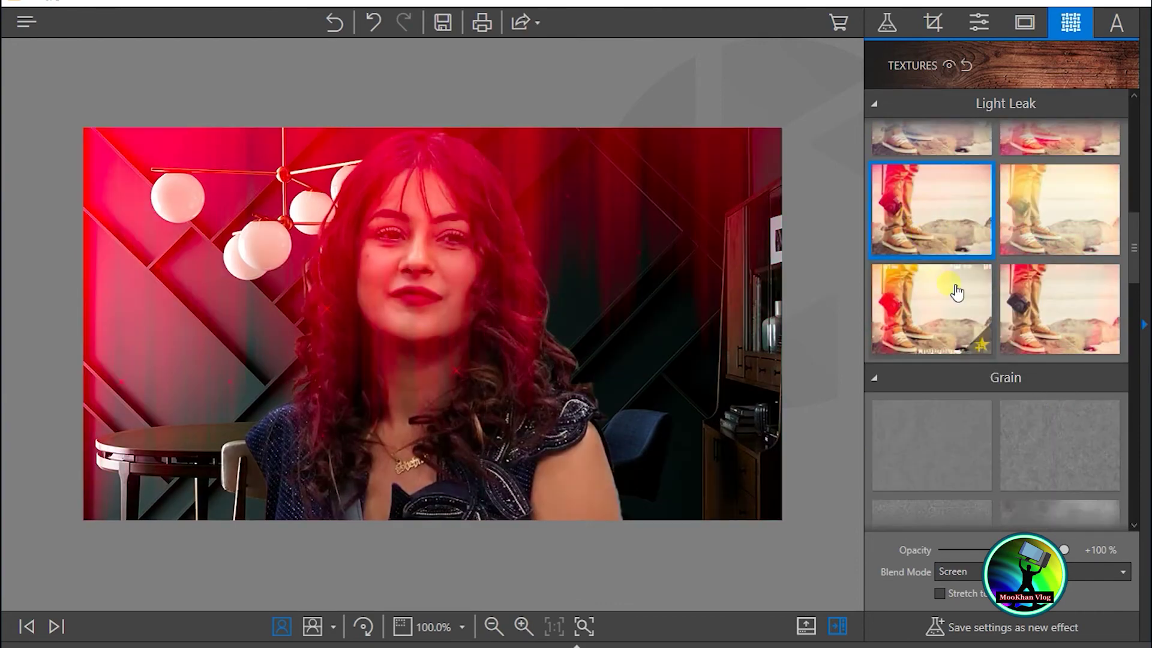
- Try a Film texture, then apply the first pink-and-blue Bokeh texture
scroll(974, 339, down, 3)
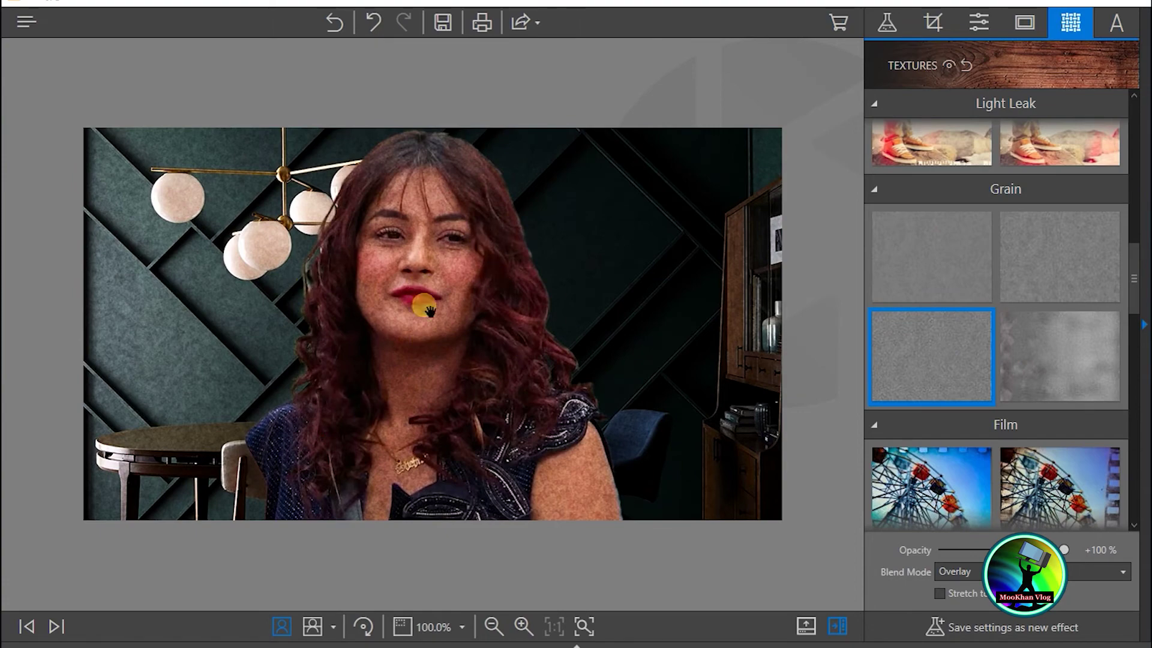
scroll(1078, 416, down, 2)
click(1073, 419)
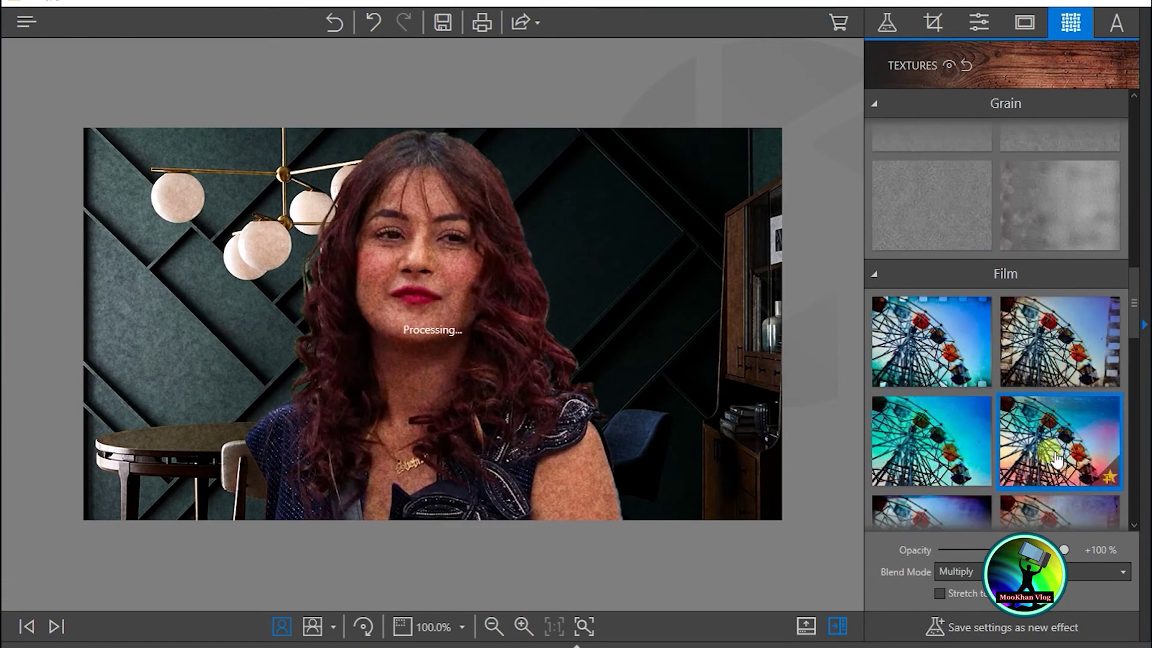
scroll(1001, 383, down, 1)
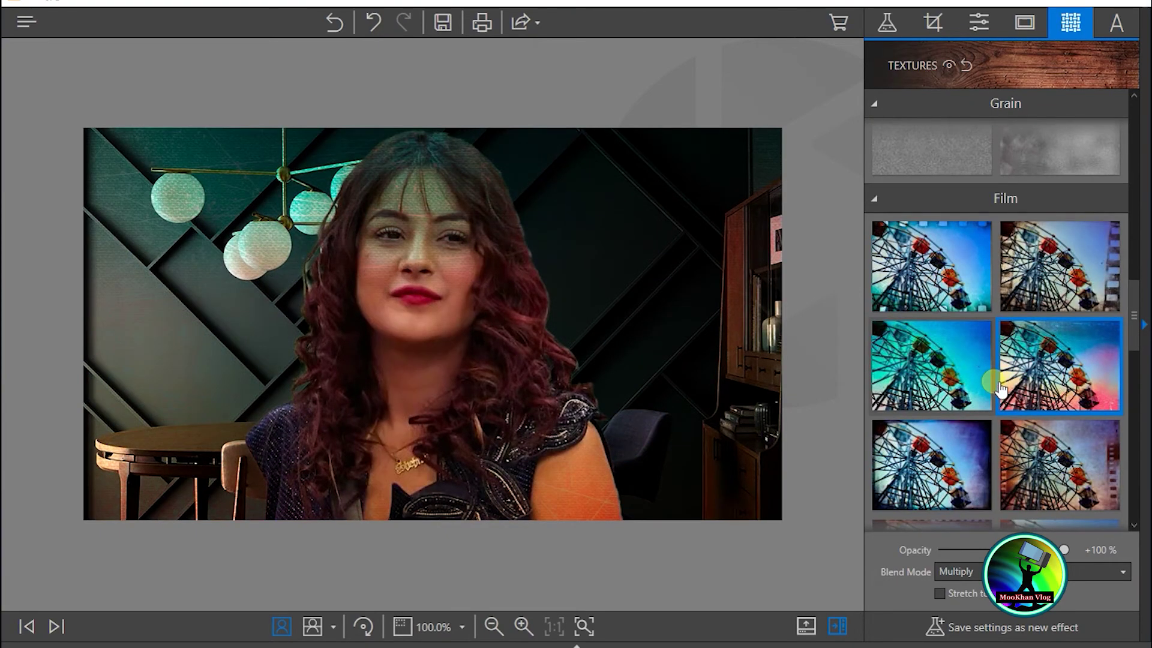
scroll(995, 384, down, 2)
scroll(990, 380, down, 2)
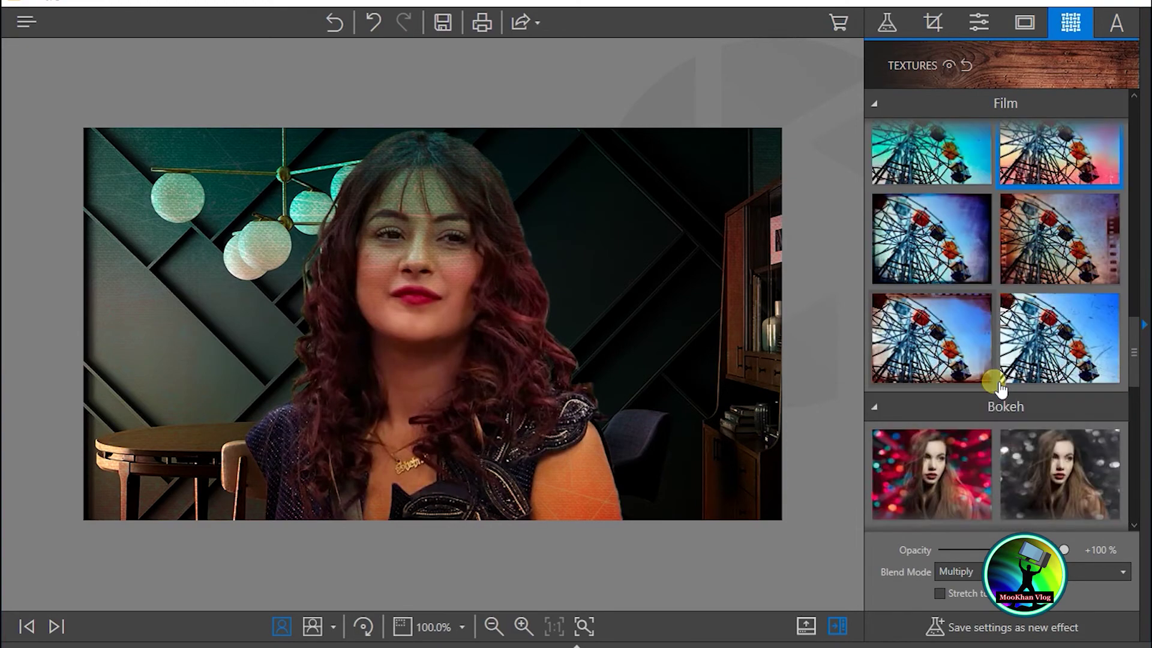
scroll(990, 381, down, 2)
click(931, 364)
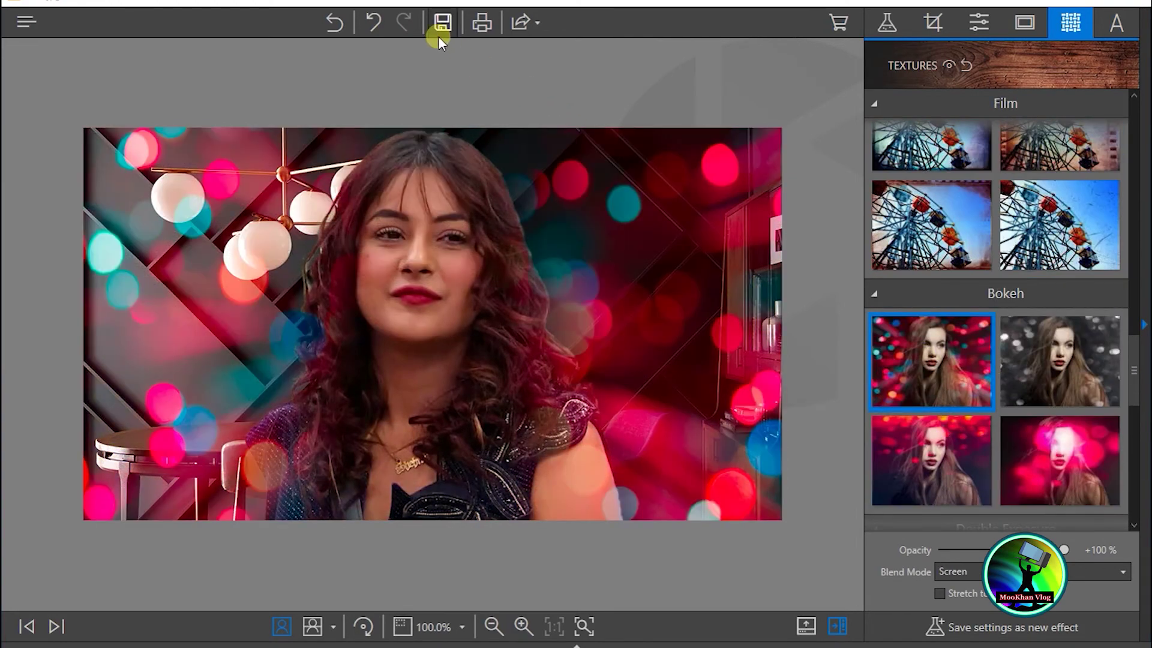
click(524, 27)
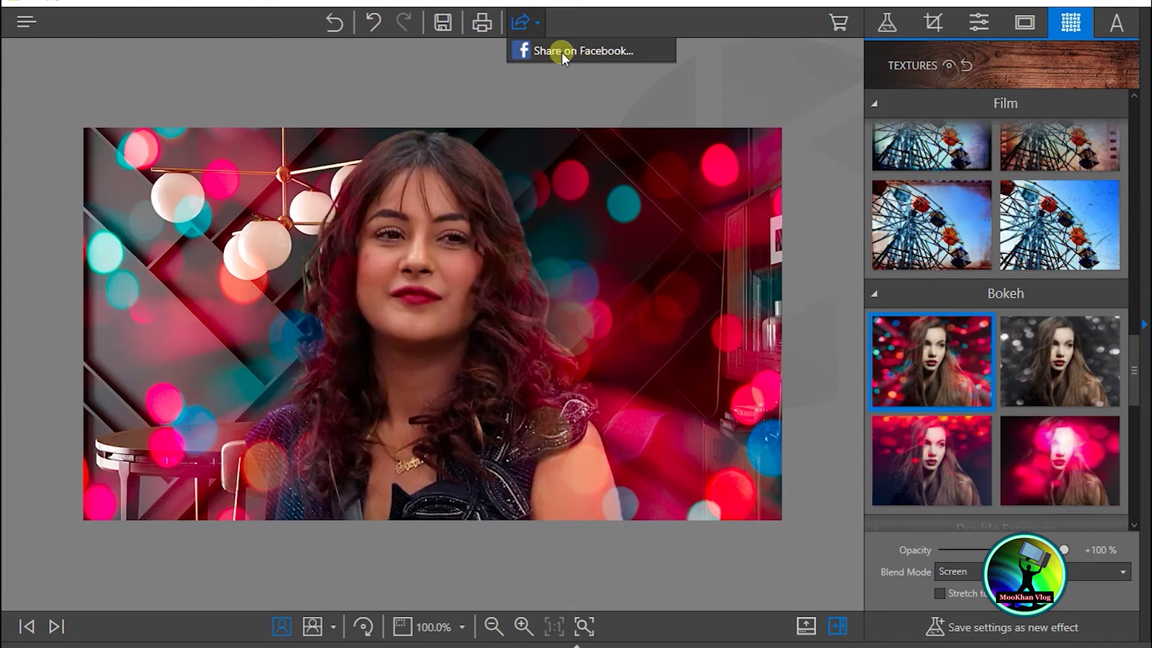
- Browse the main application menu, close it, and show the Text panel
click(30, 23)
click(35, 154)
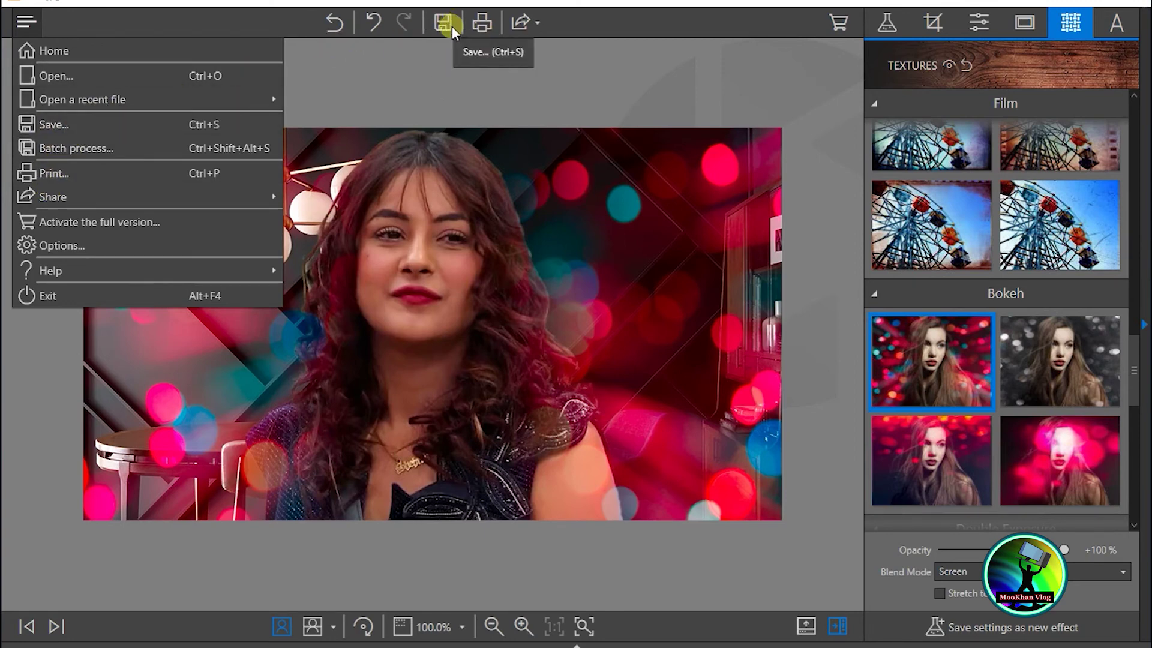
mouse_move(52, 196)
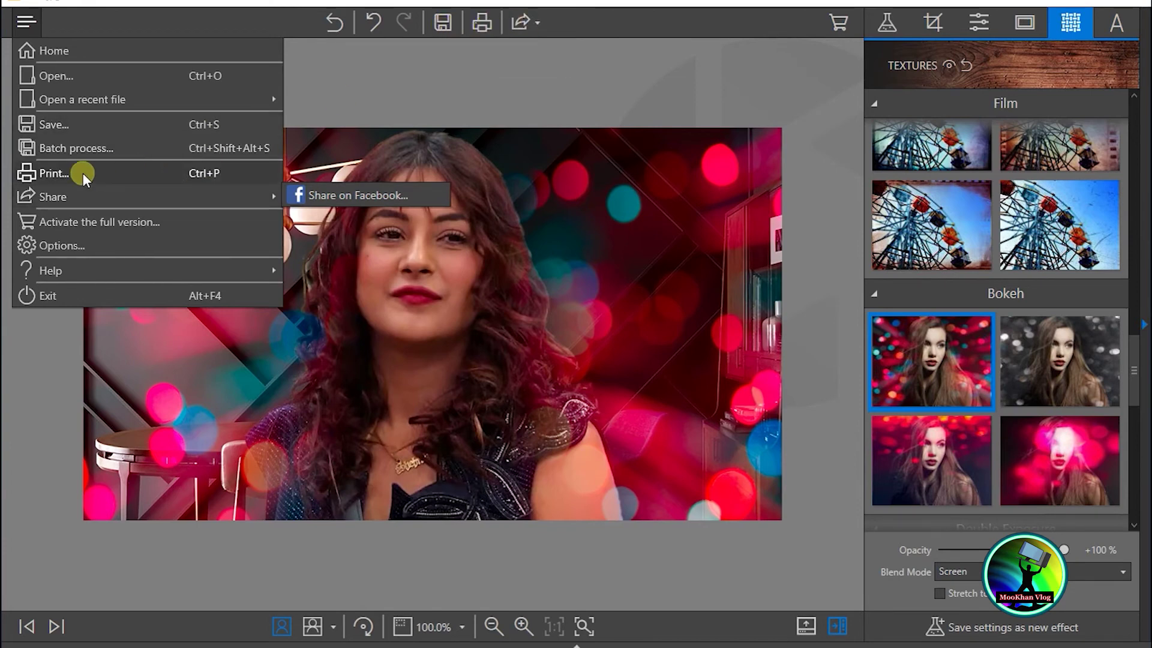
click(811, 160)
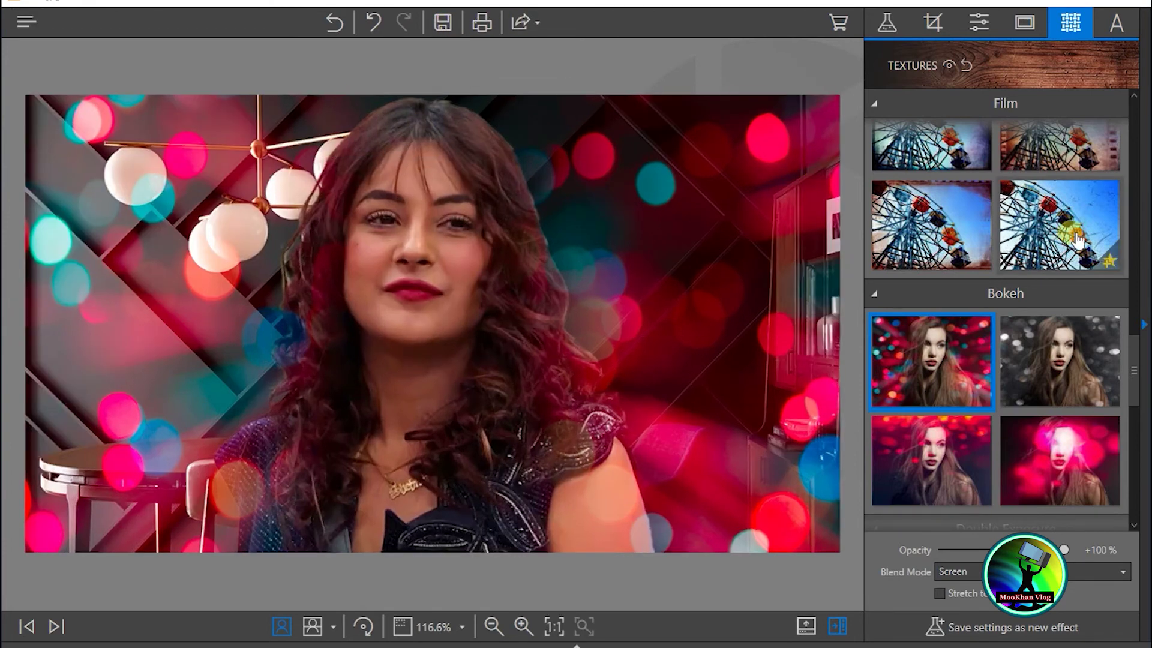
click(1118, 26)
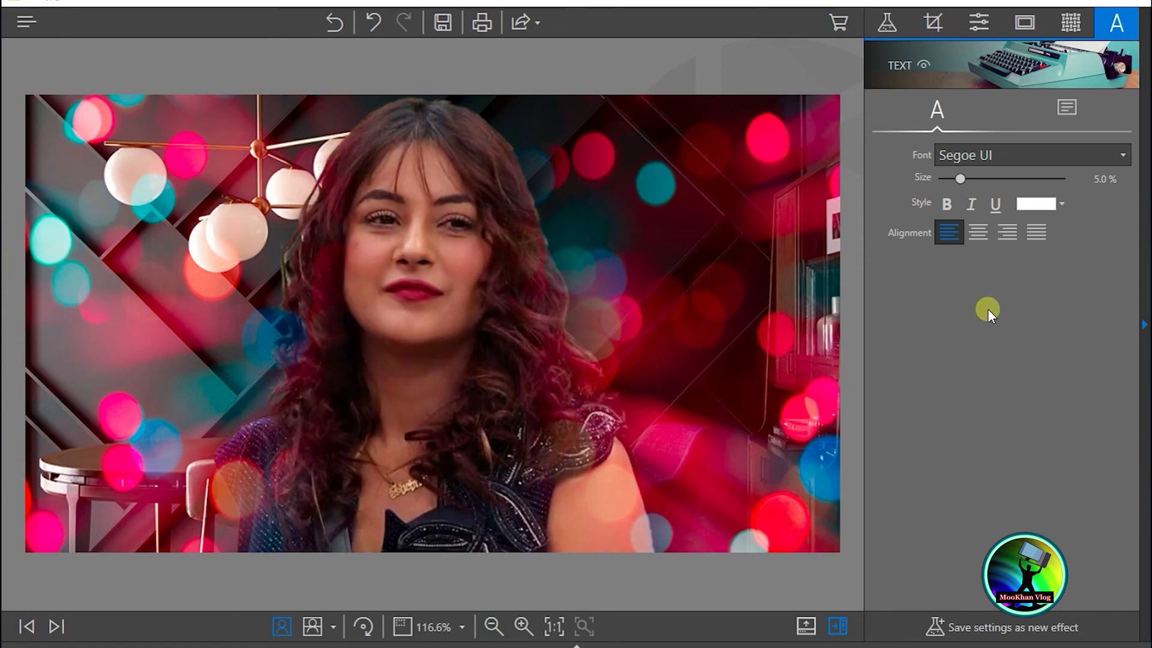
- Try right, centre and left alignment, leaving the text left-aligned
click(1006, 234)
click(978, 233)
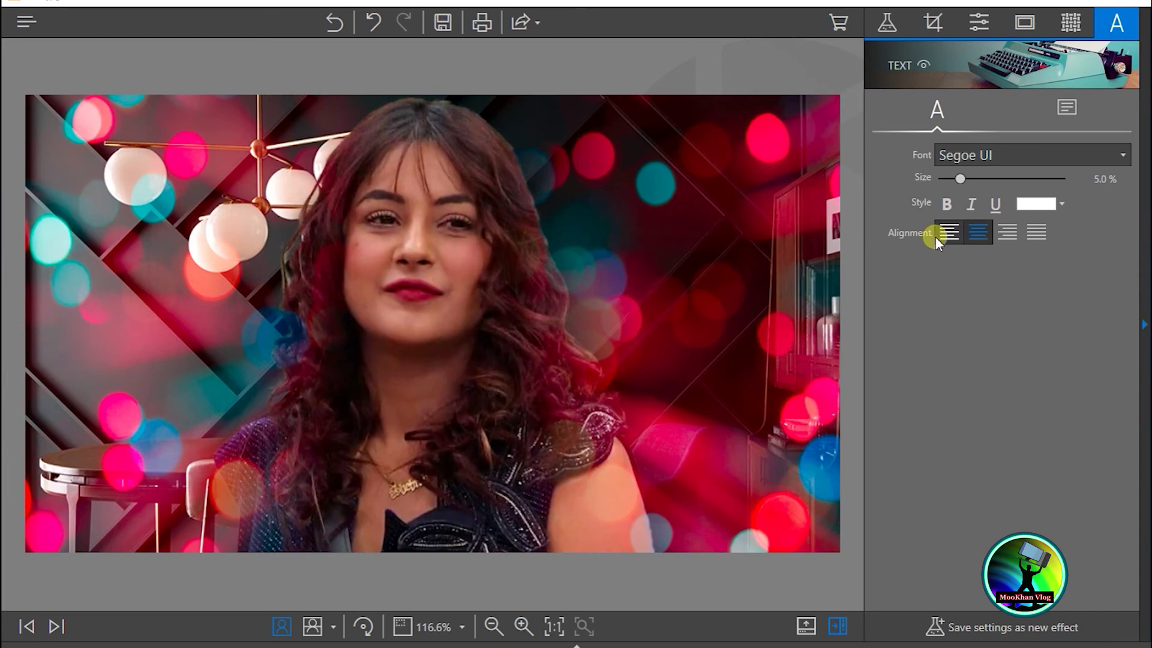
click(1035, 233)
click(951, 232)
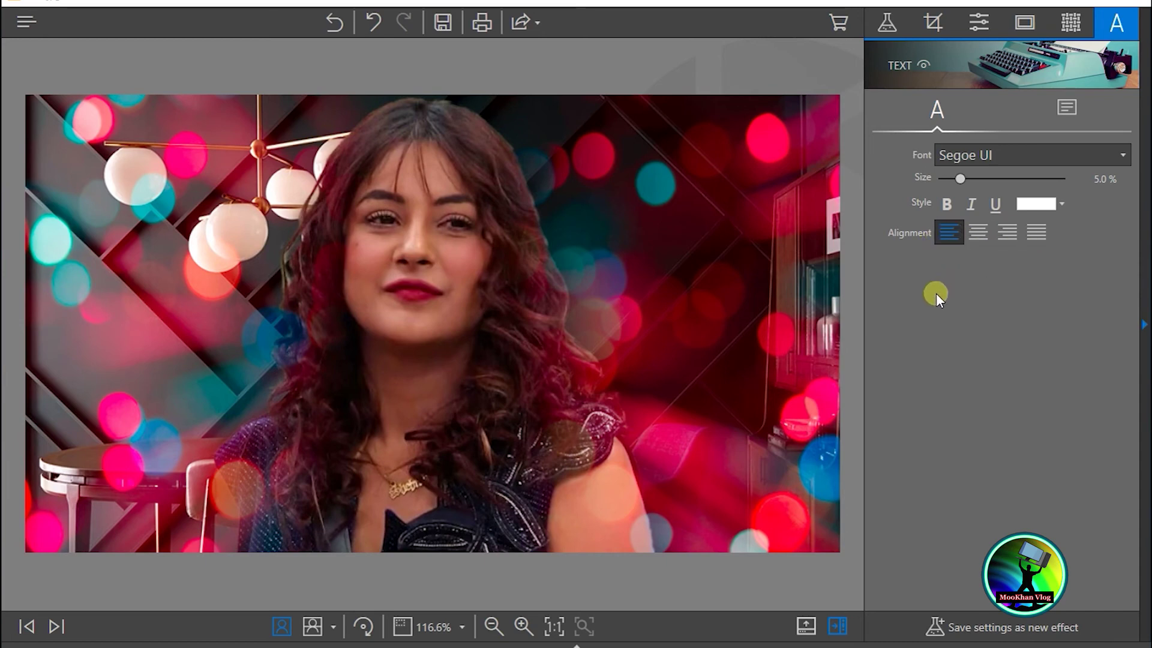
- Draw a text box over the portrait, move it lower, and type 'Shahnaaz Gill'
click(934, 118)
mouse_move(394, 277)
mouse_down()
mouse_move(519, 456)
mouse_move(781, 474)
mouse_up()
drag(668, 275, 485, 344)
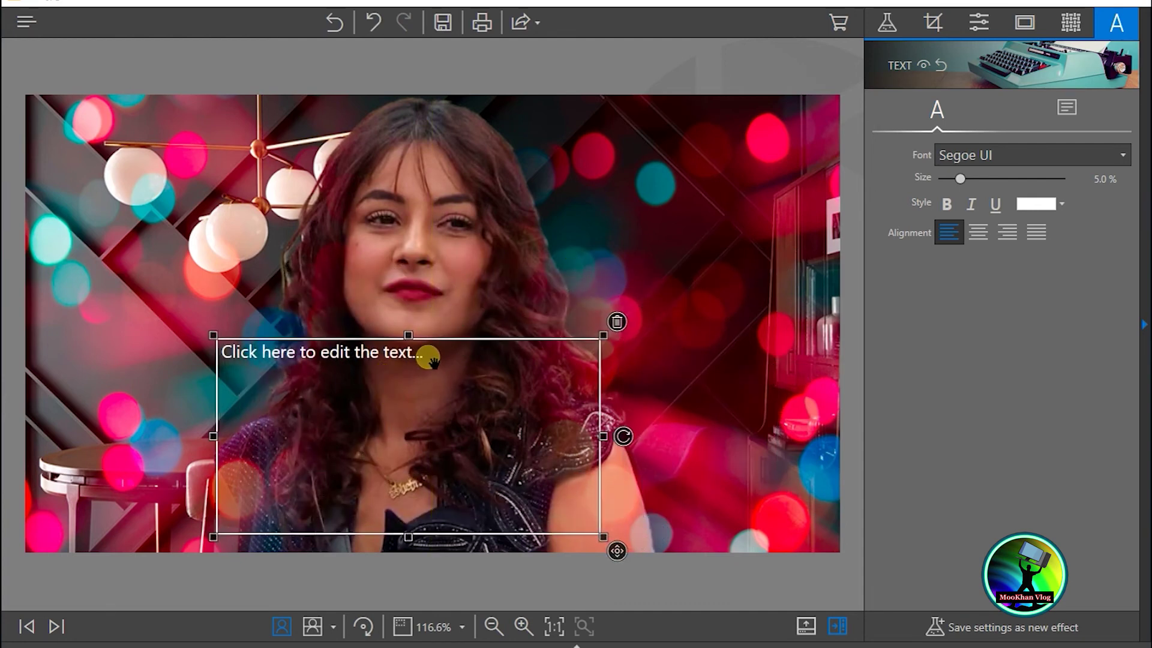
click(233, 359)
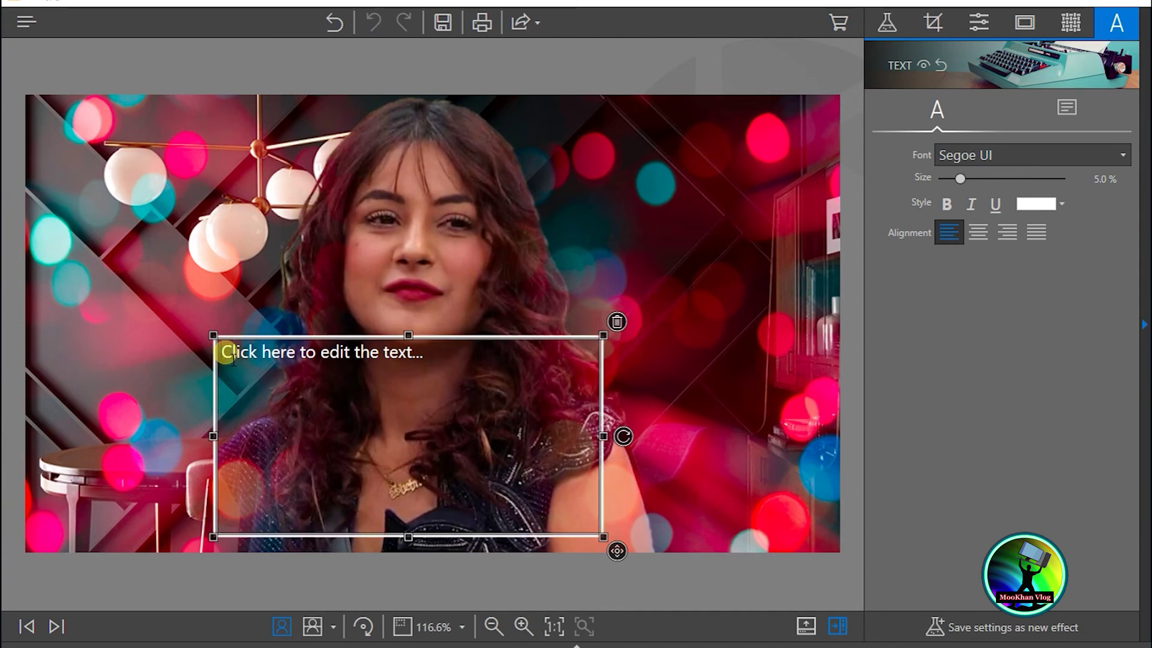
text(Shah)
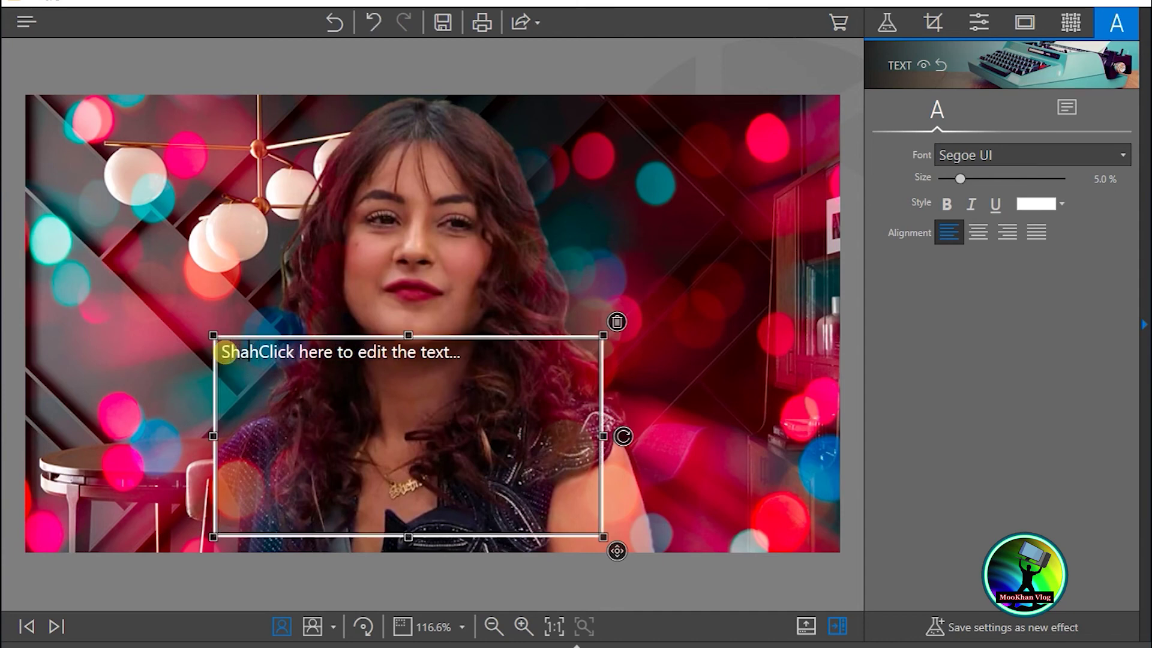
text(na)
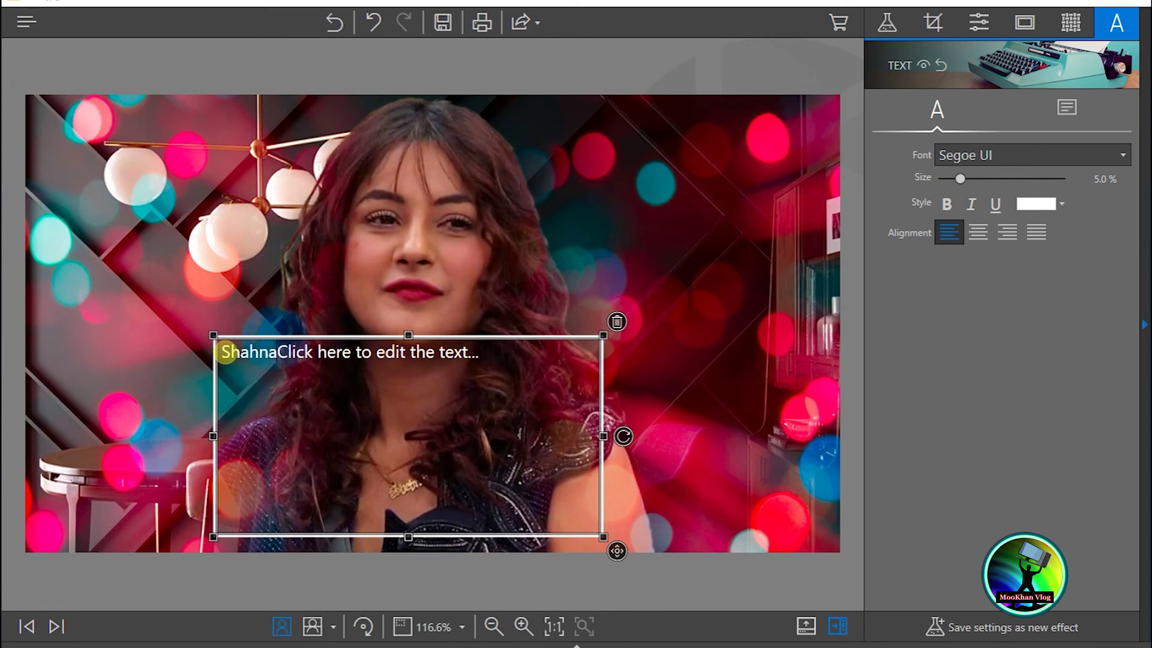
text(az)
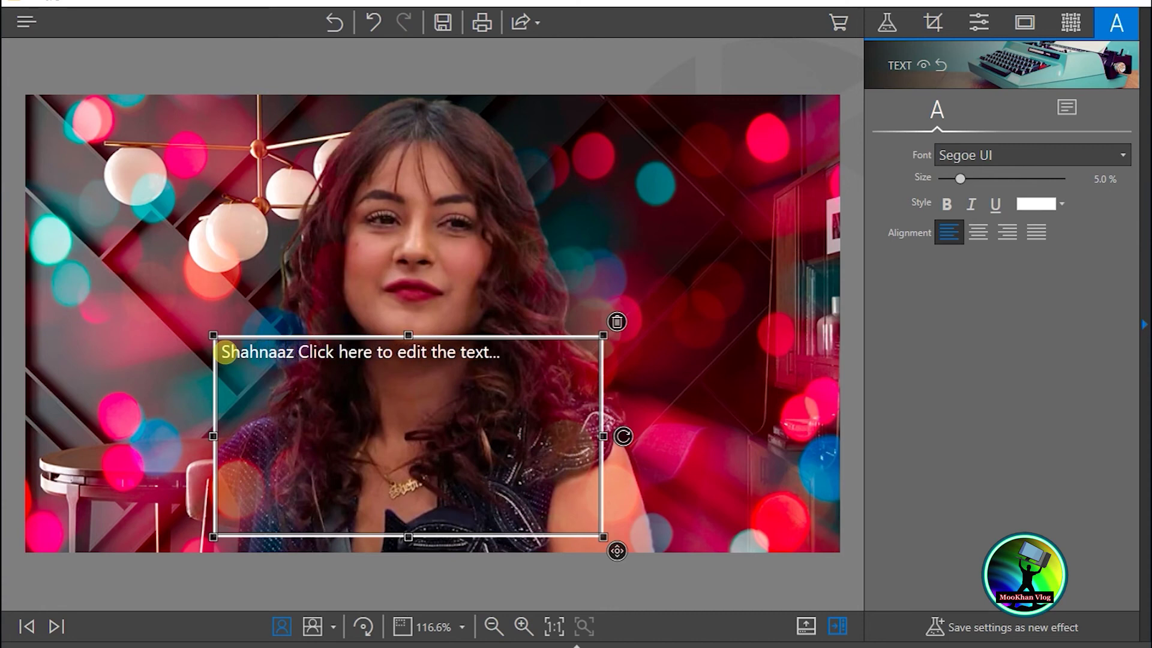
text( Gill)
- Delete the leftover placeholder text after 'Shahnaaz Gill' and select the caption
key(Delete)
key(Delete)
key(Delete)
key(Delete)
key(Delete)
key(Delete)
key(Delete)
key(Delete)
key(Delete)
key(Delete)
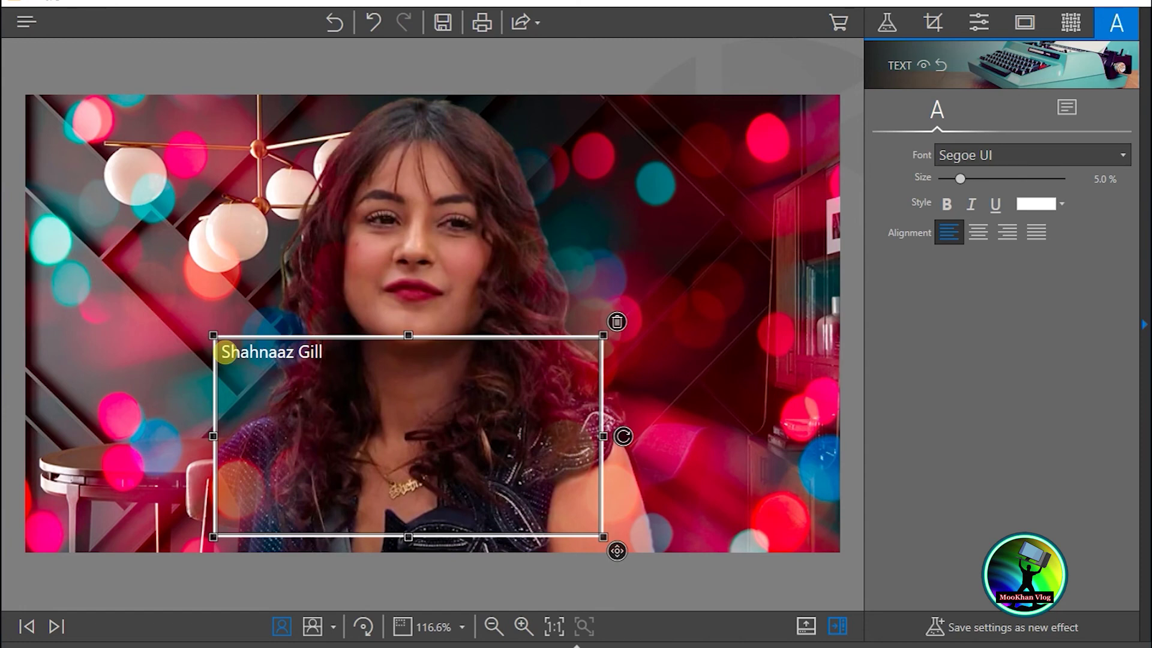
drag(324, 352, 234, 353)
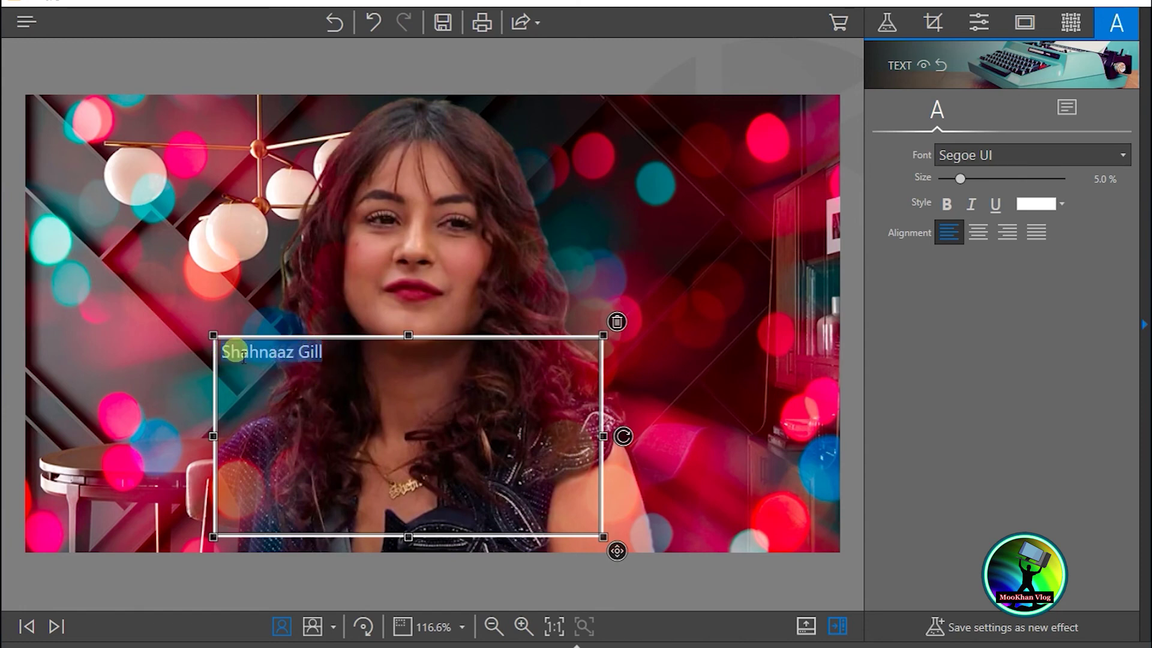
- Make the caption about 10.8% size, bold, italic and white, without underline
drag(964, 183, 990, 186)
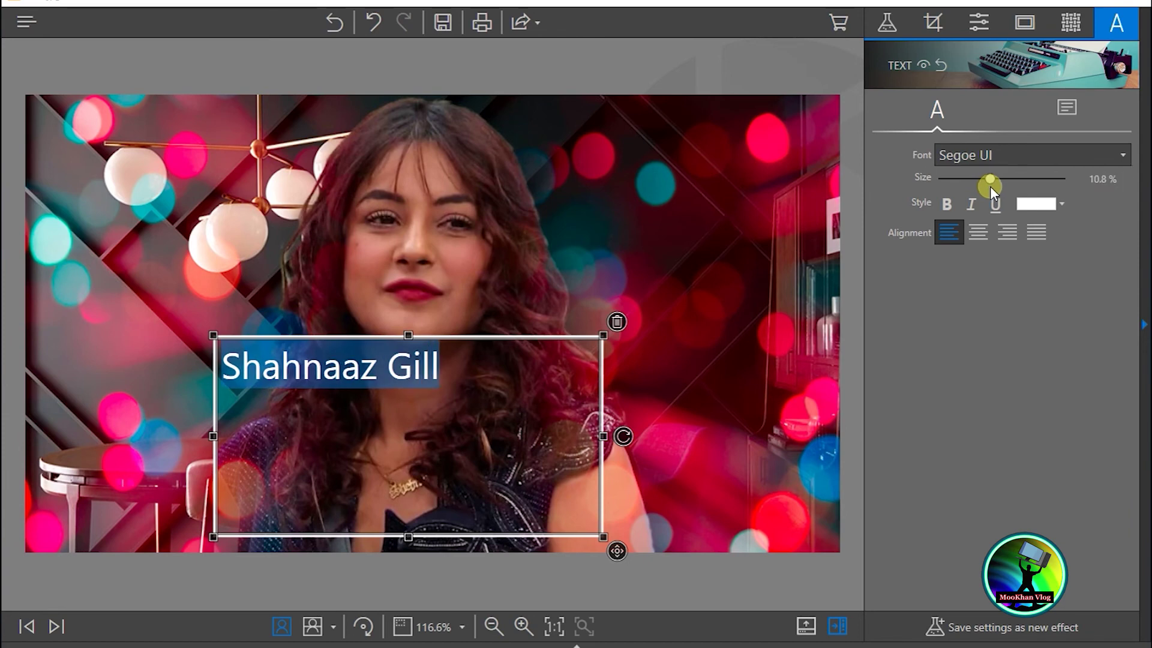
click(948, 205)
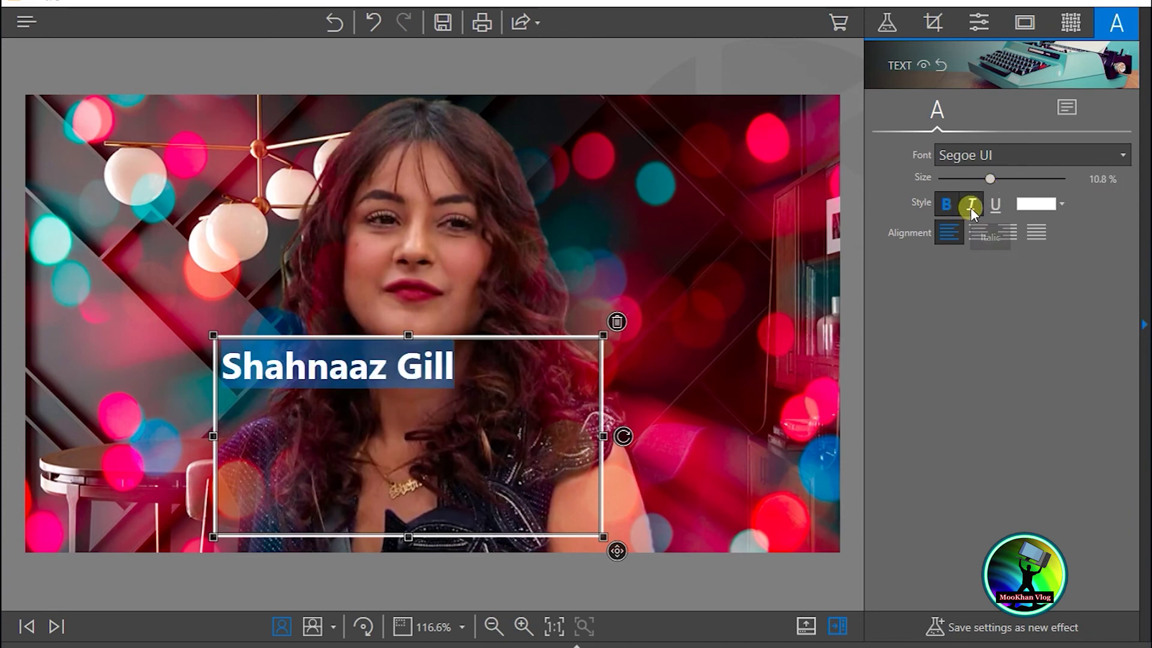
click(971, 205)
click(994, 205)
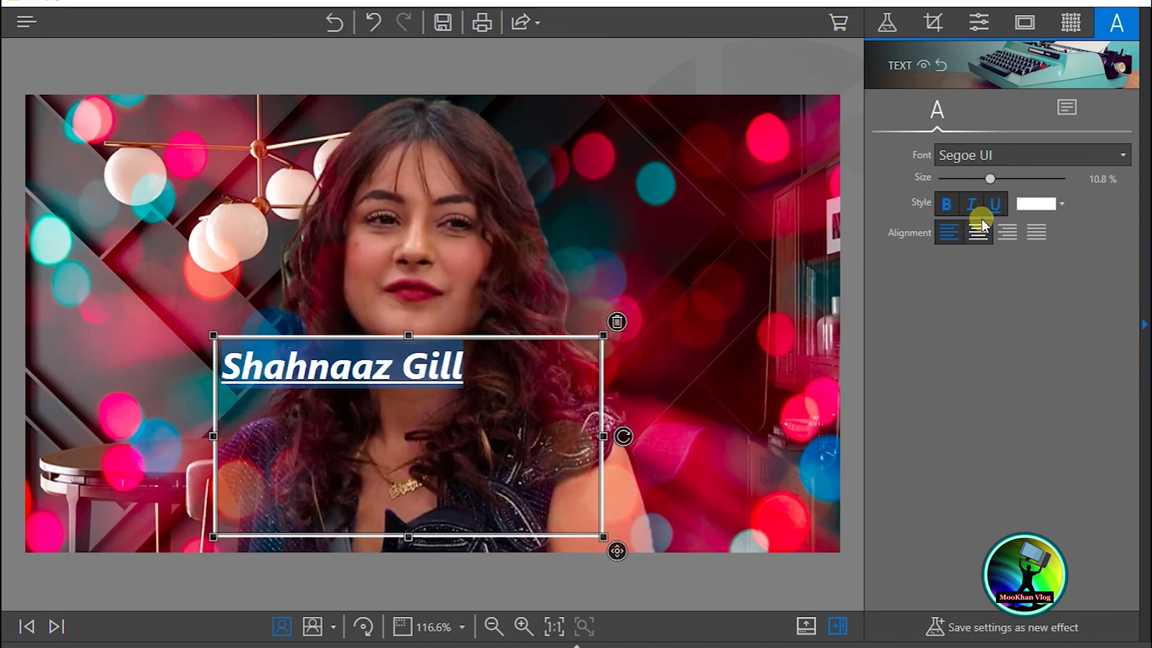
click(991, 207)
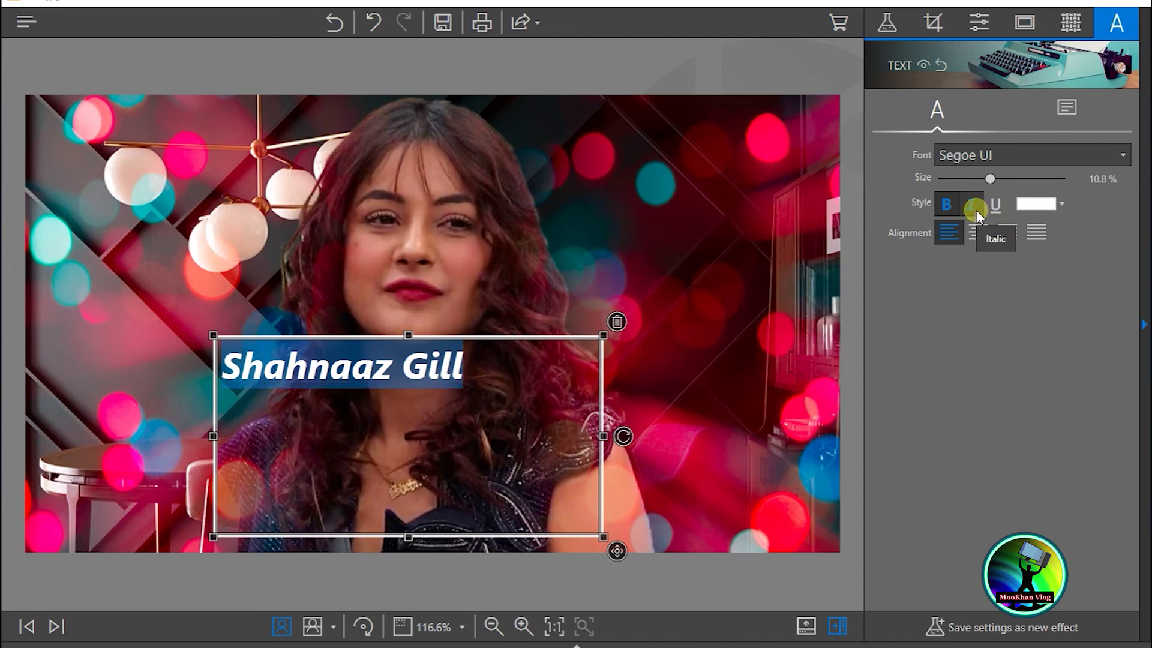
click(1050, 203)
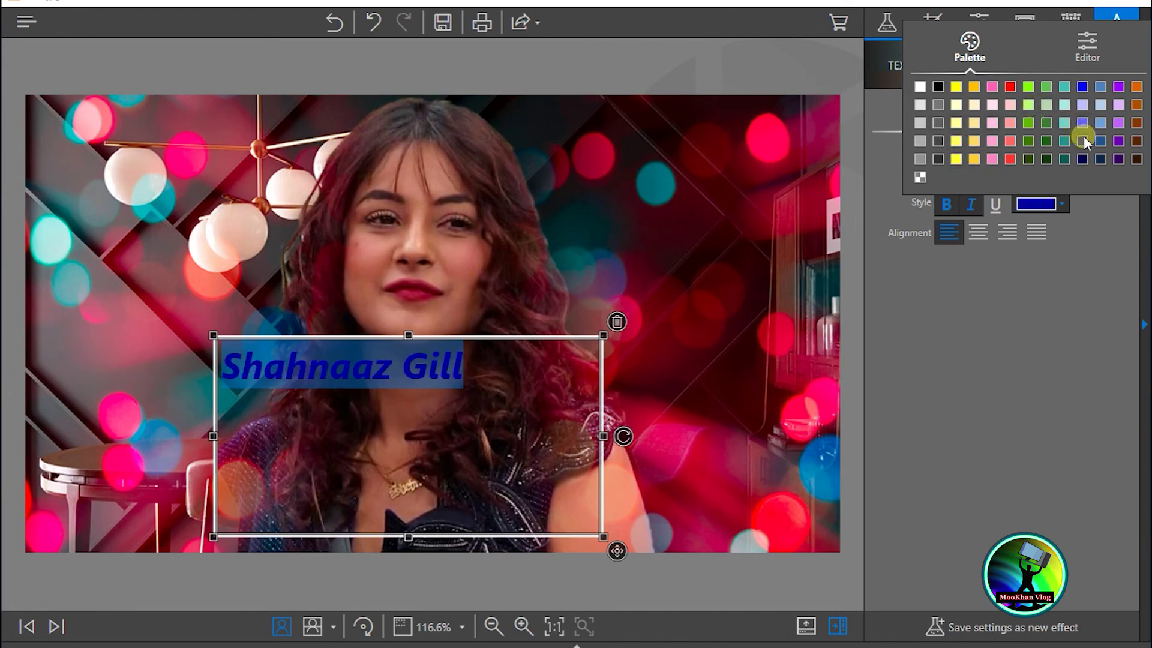
click(923, 105)
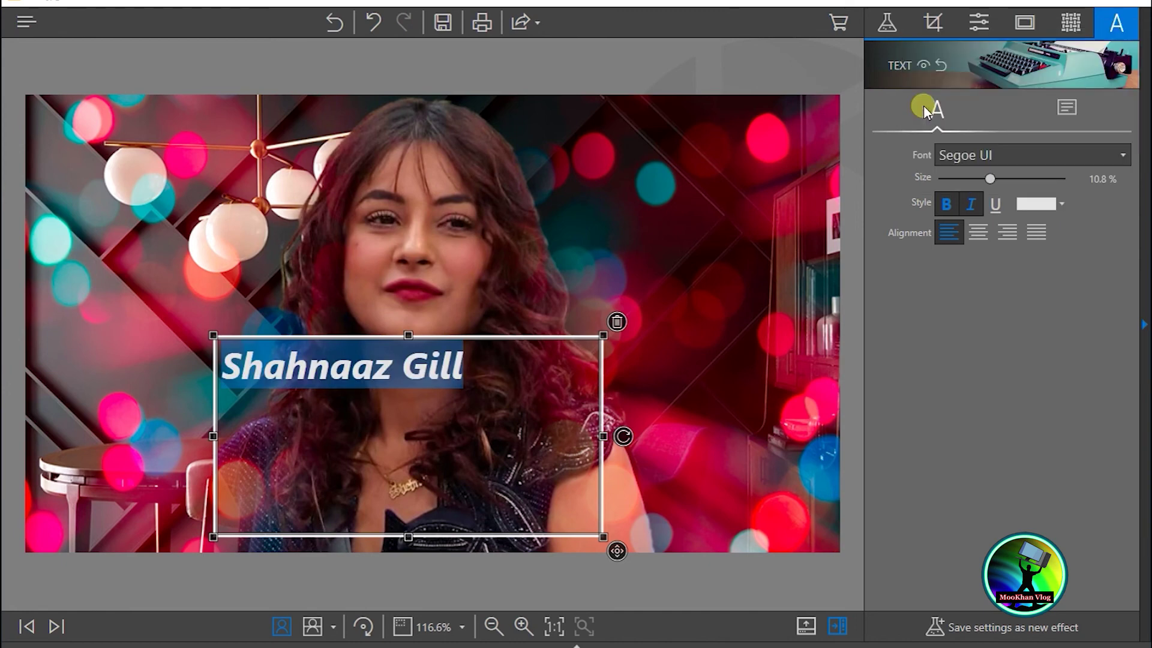
- Justify the caption, set its font to Snap ITC, and set the text box border to zero
click(981, 233)
click(1005, 232)
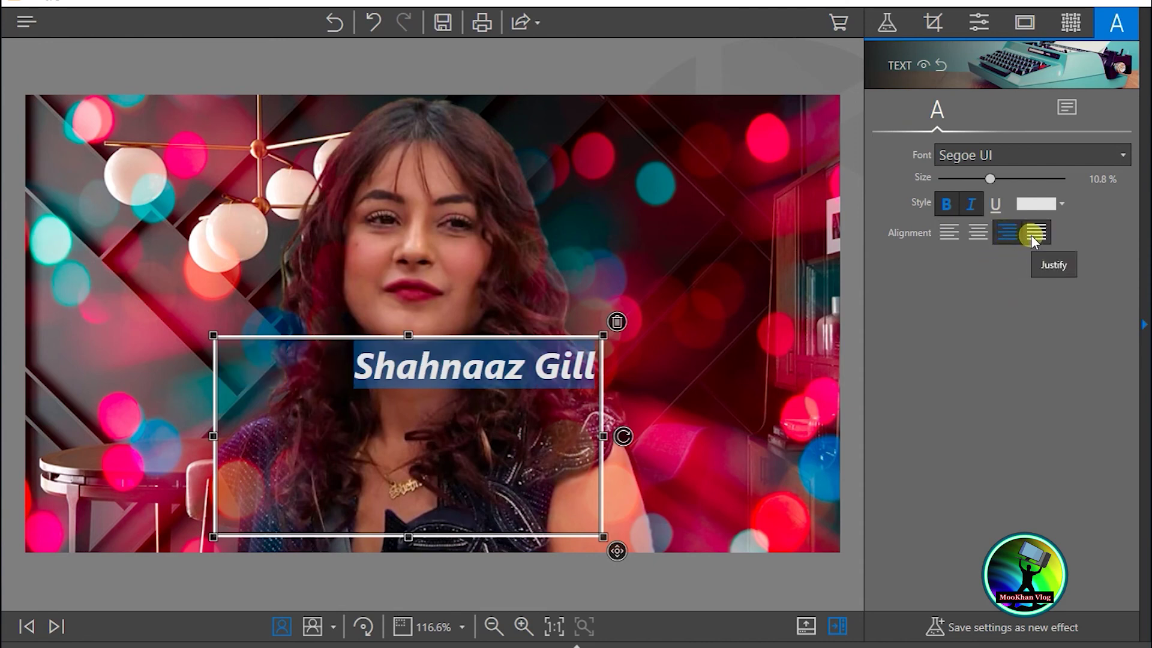
click(1035, 232)
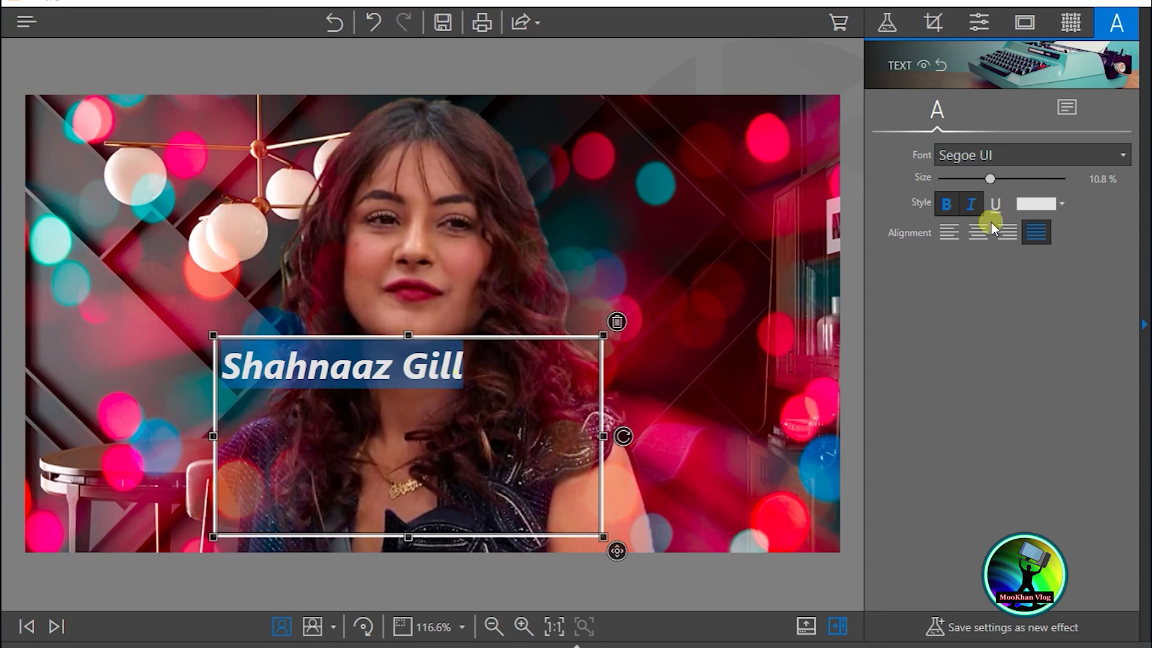
click(1123, 155)
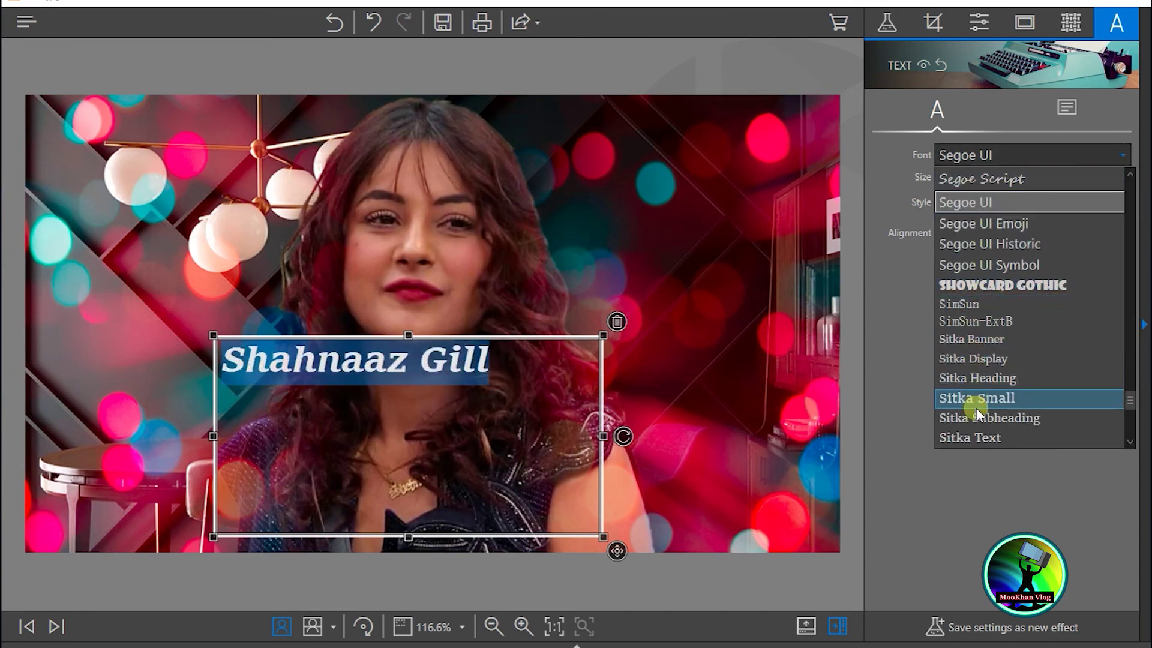
click(977, 435)
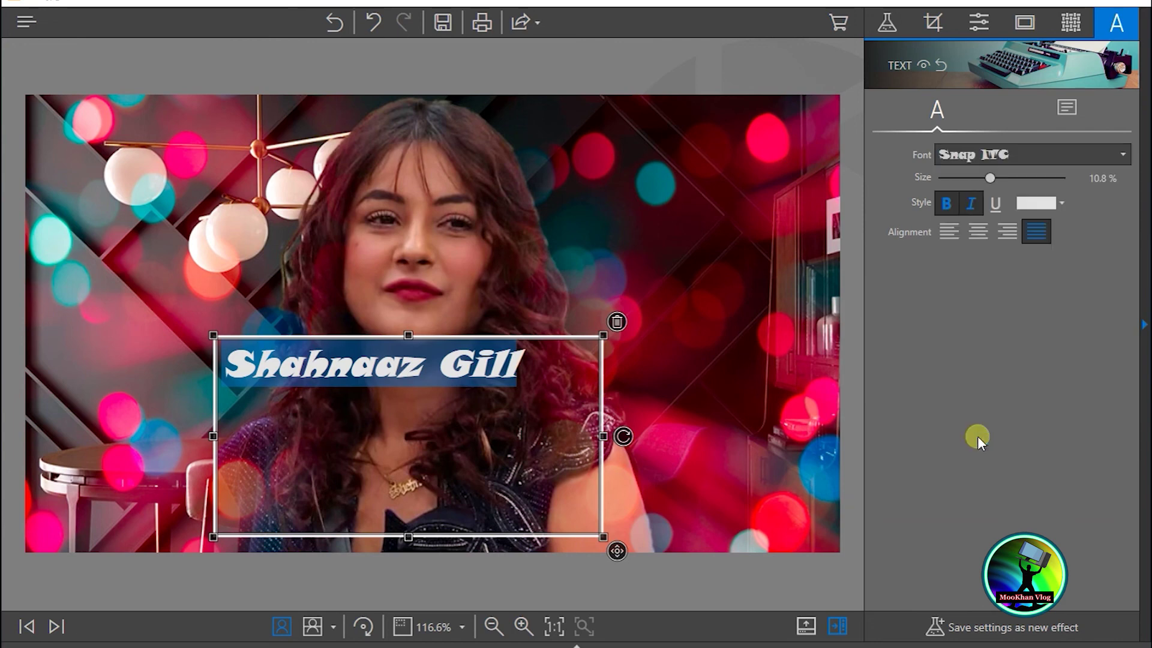
click(1074, 110)
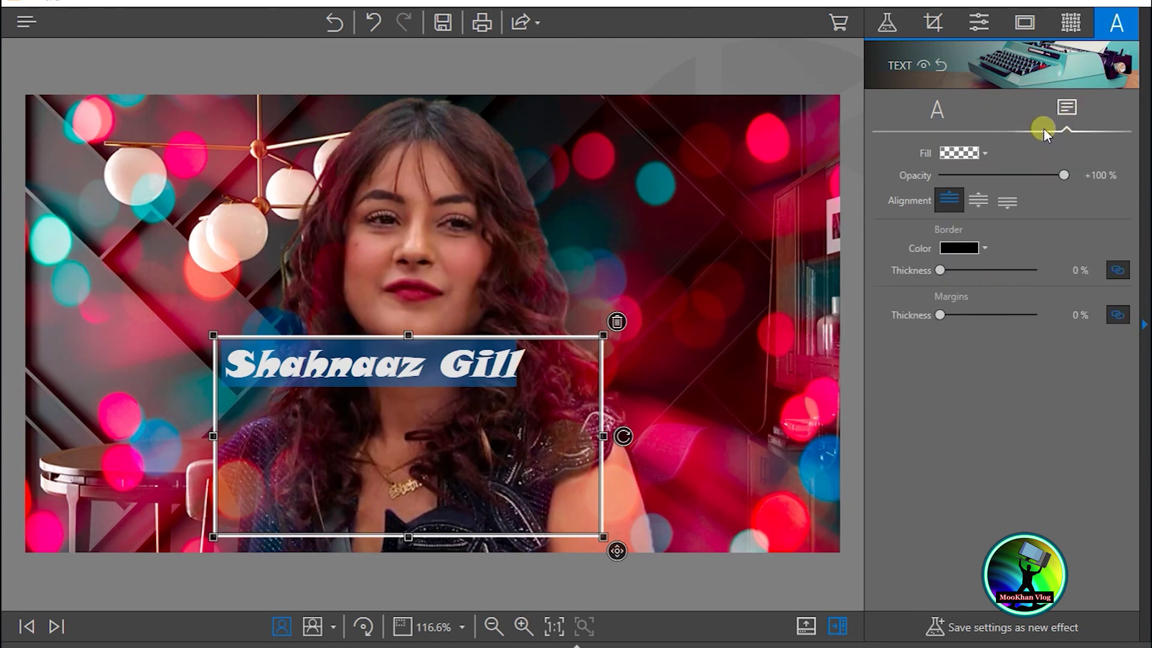
mouse_move(940, 270)
mouse_down()
mouse_move(1042, 271)
mouse_move(938, 274)
mouse_up()
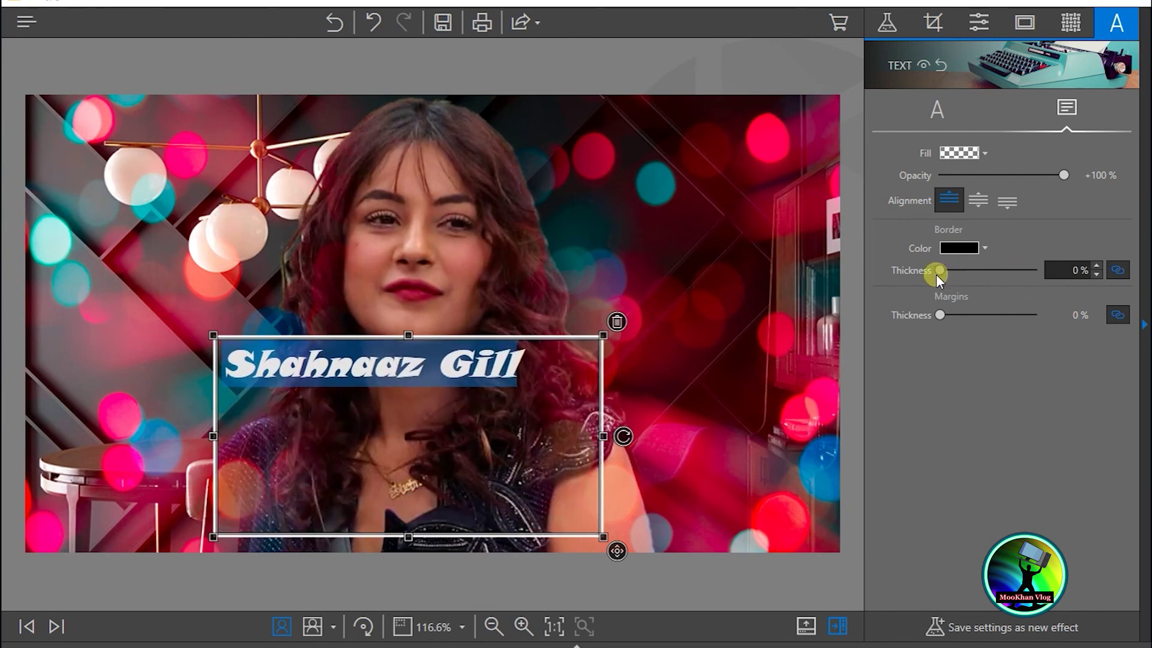
- Try the vertical alignment options, leaving the caption top-aligned, and check the fill colours
click(980, 204)
click(1007, 202)
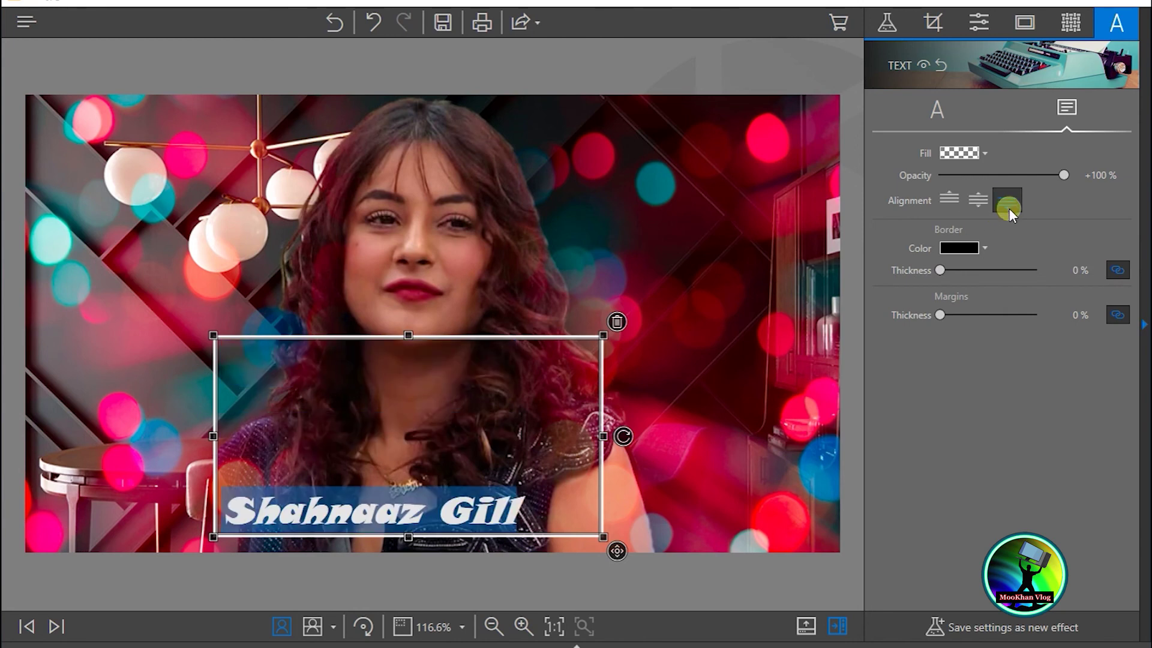
click(955, 201)
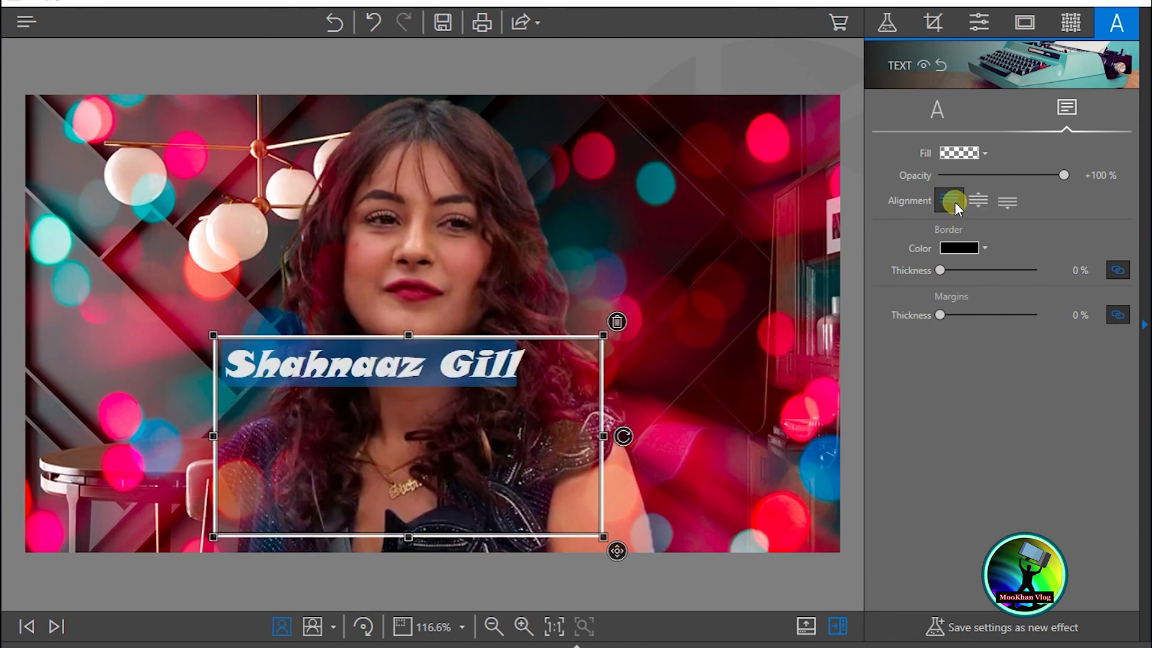
click(986, 155)
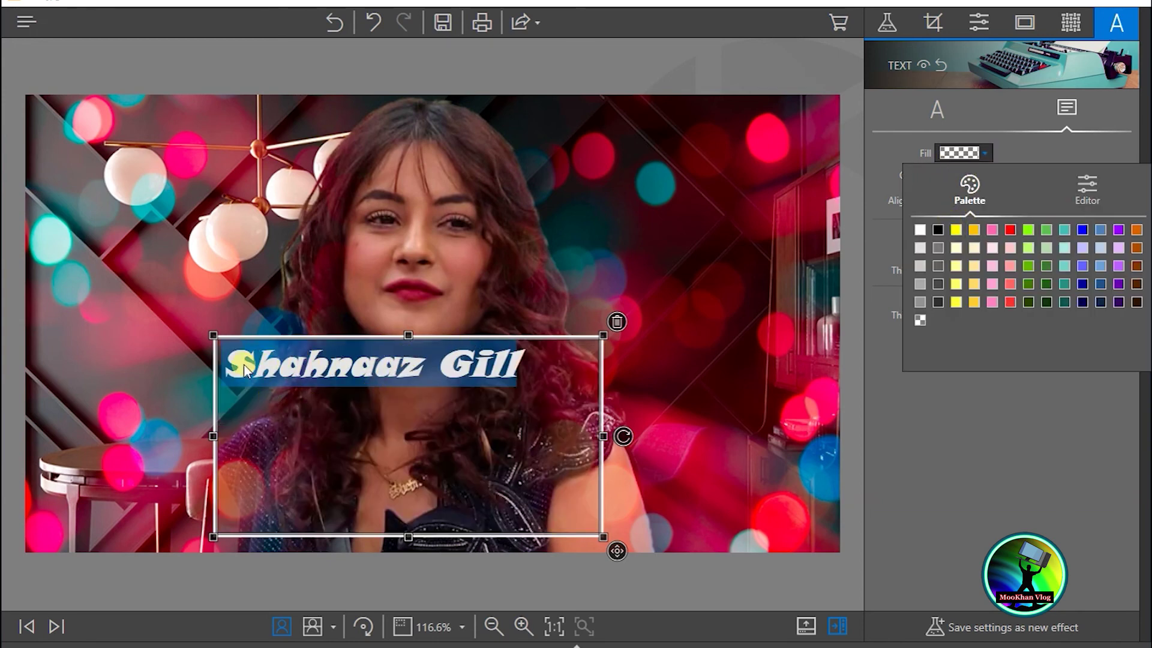
click(408, 536)
- Resize the text box to fit the caption and move it lower over her chest
drag(408, 535, 420, 397)
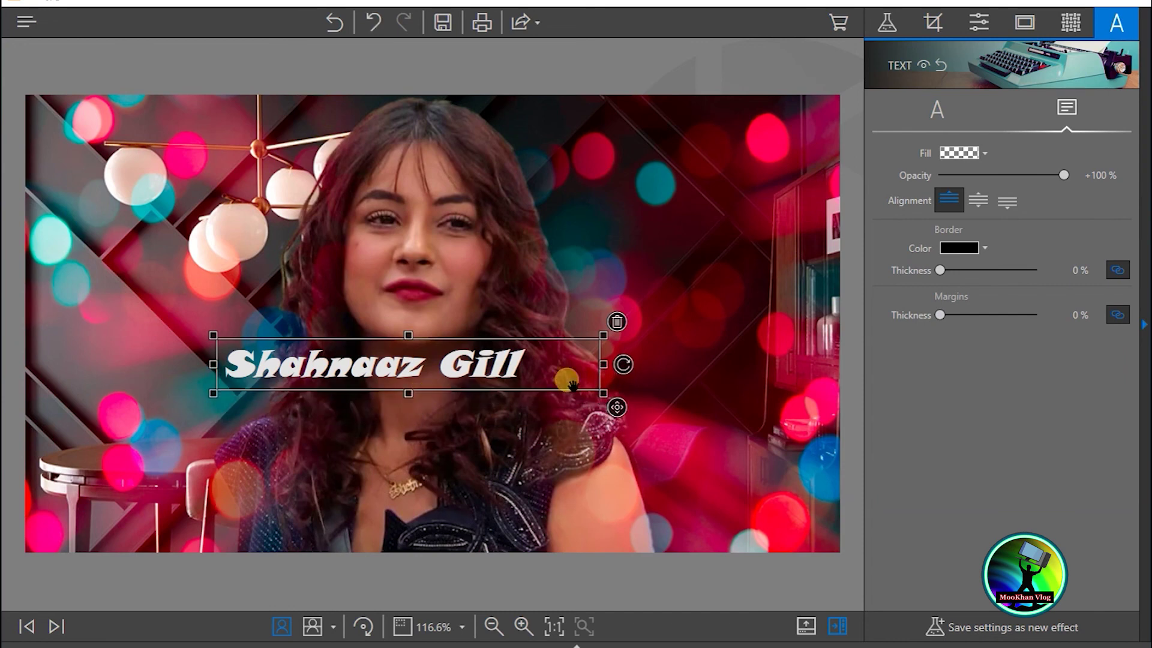
drag(603, 364, 551, 364)
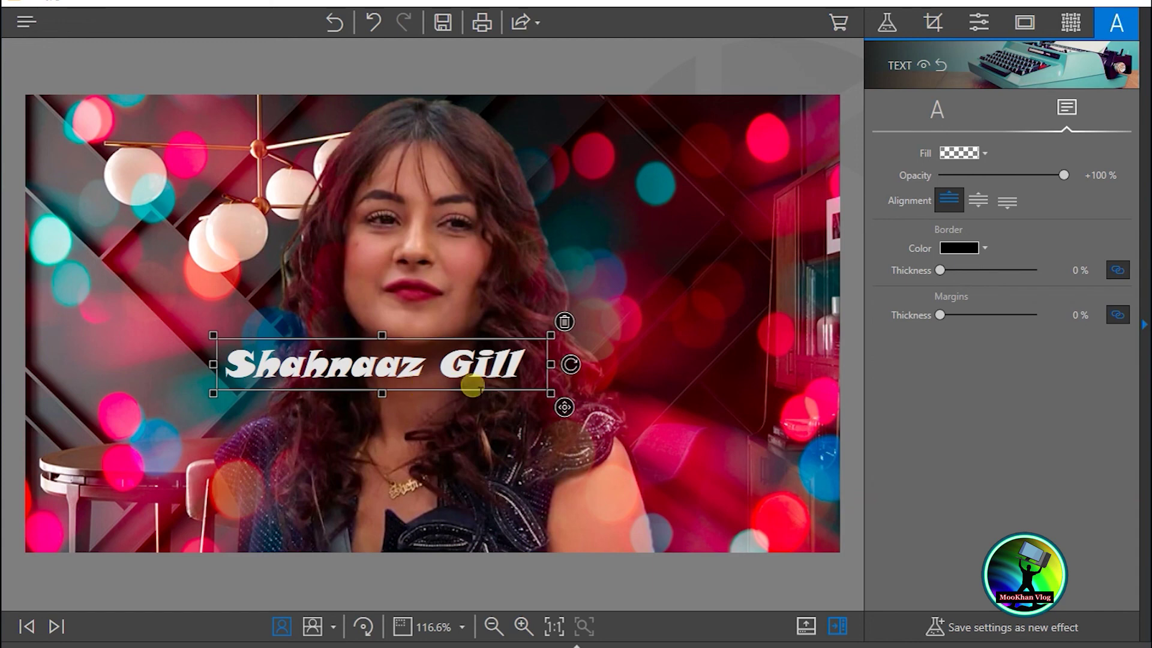
drag(551, 364, 601, 364)
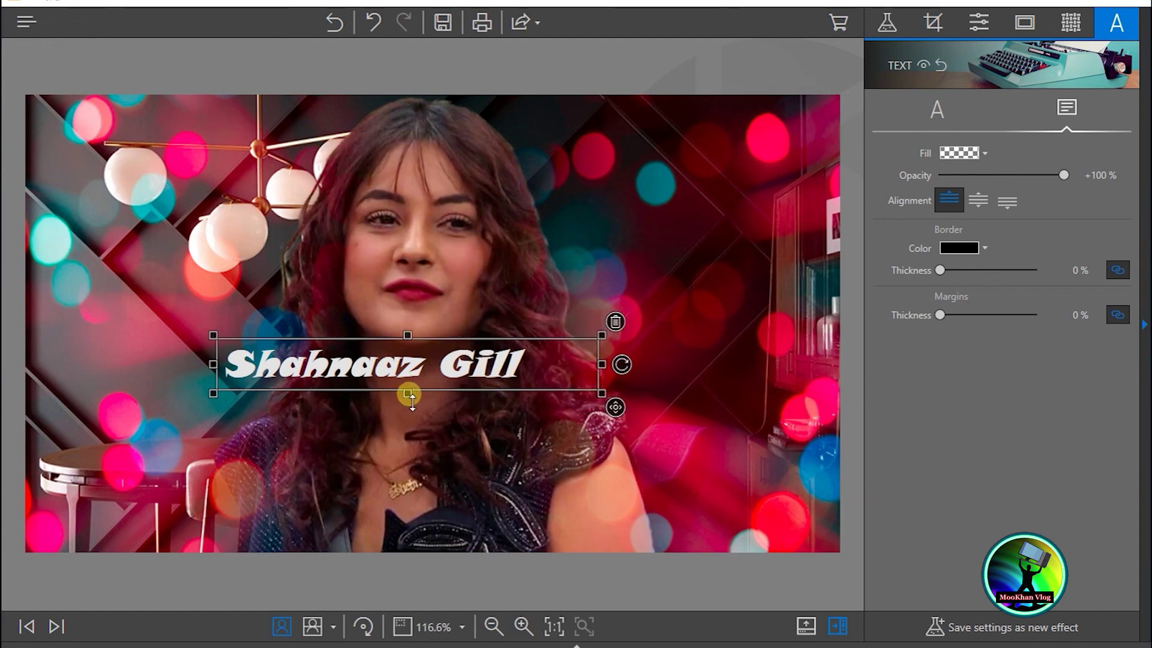
drag(407, 393, 408, 499)
drag(427, 336, 411, 435)
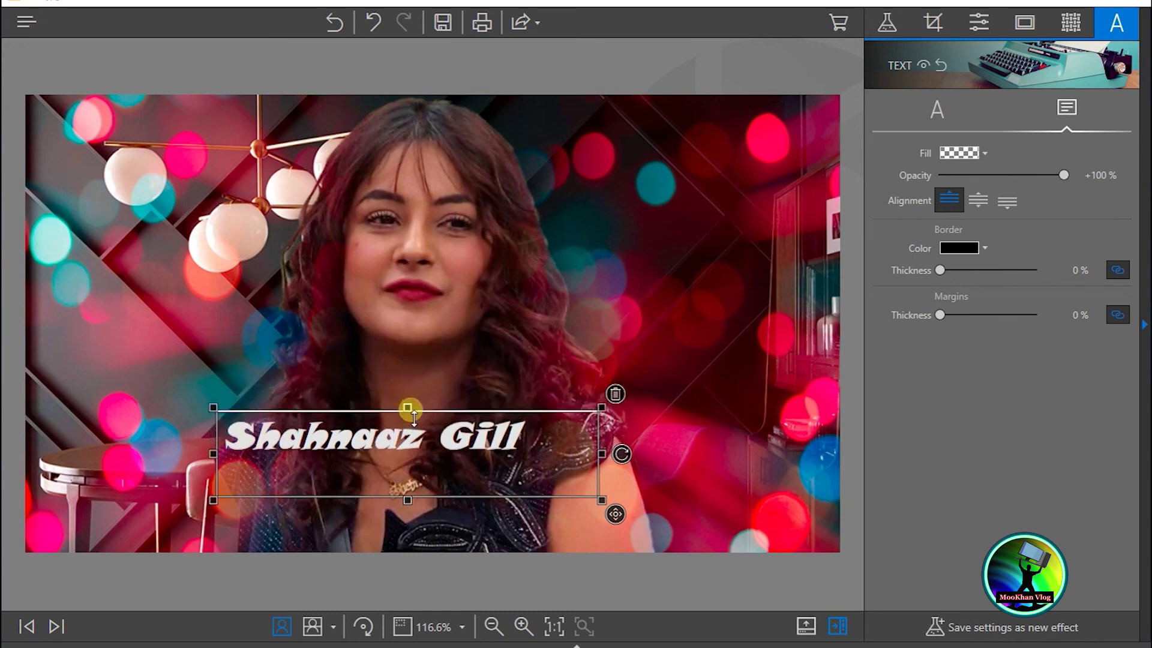
drag(213, 466, 264, 467)
drag(433, 500, 433, 495)
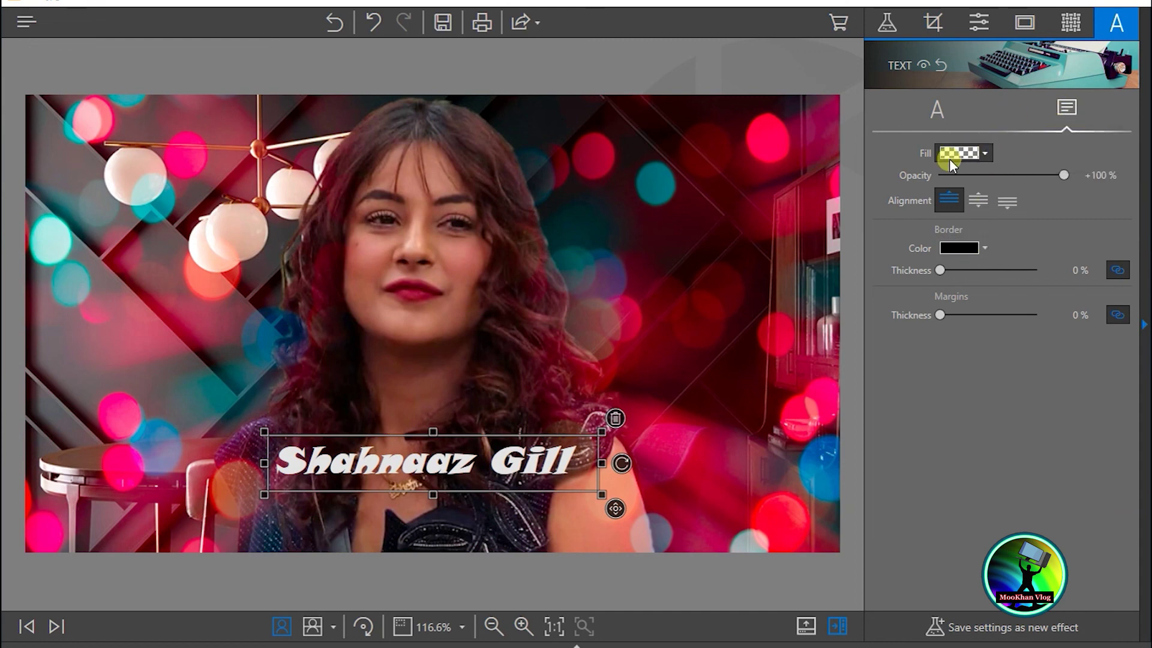
click(985, 154)
click(967, 230)
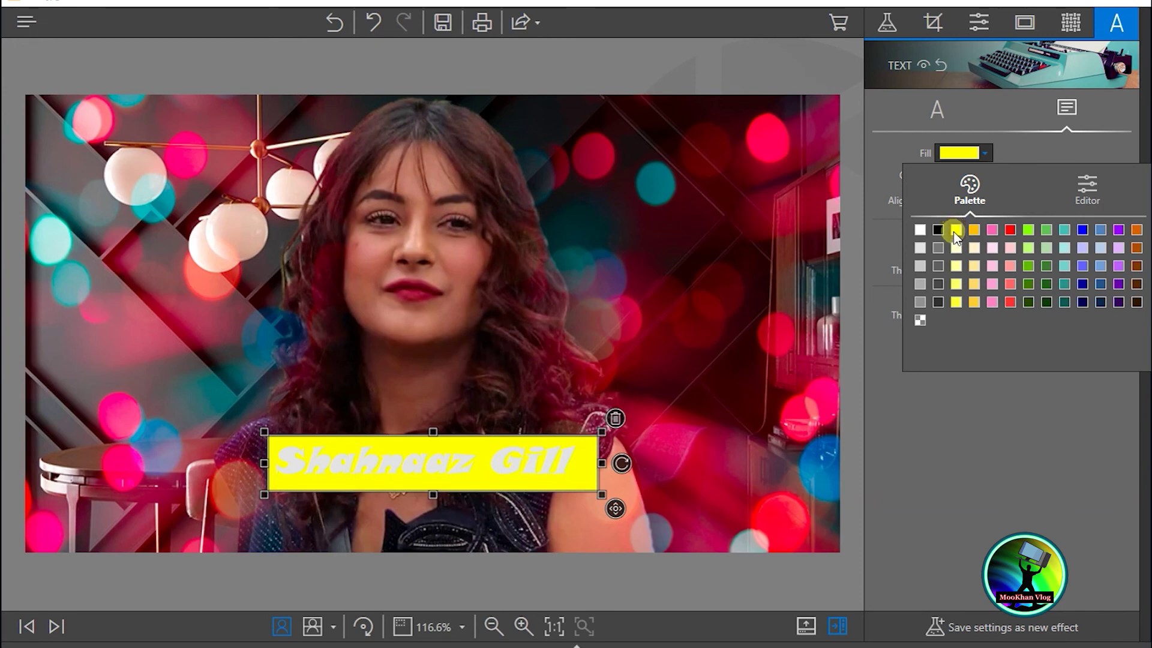
click(938, 231)
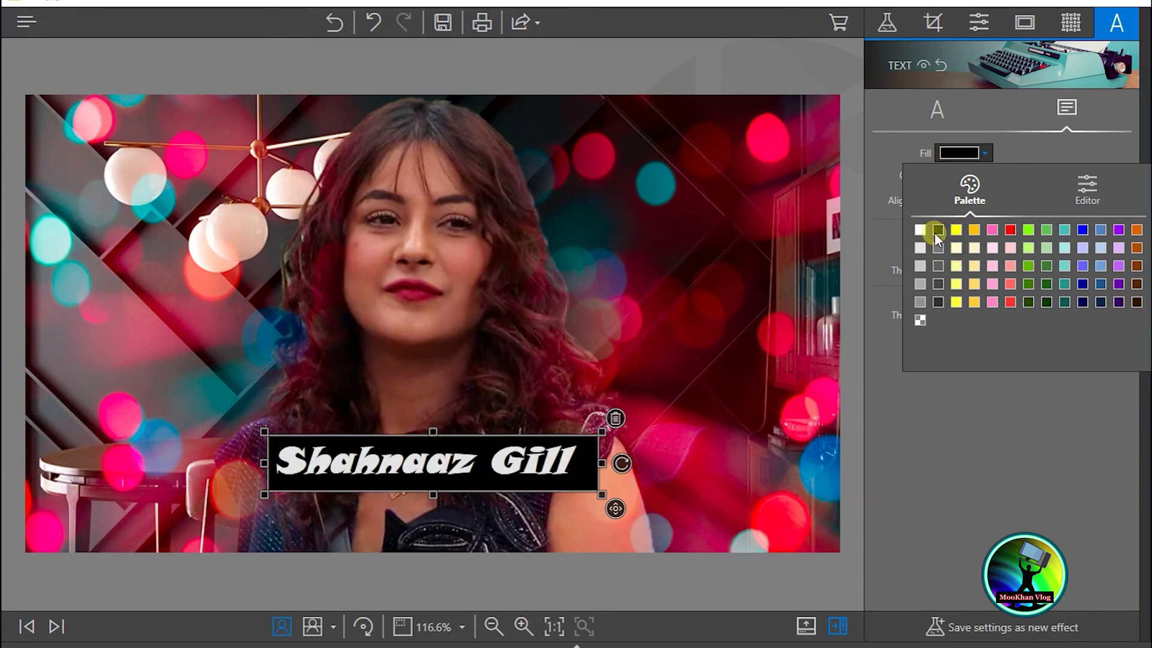
click(1063, 267)
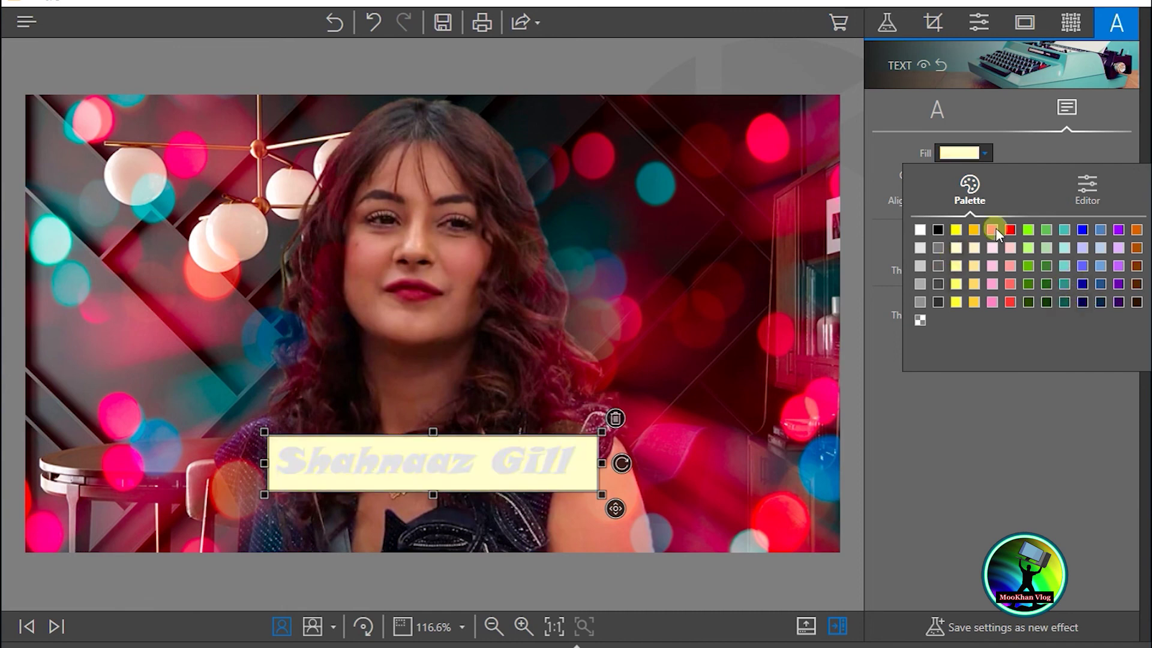
click(1087, 193)
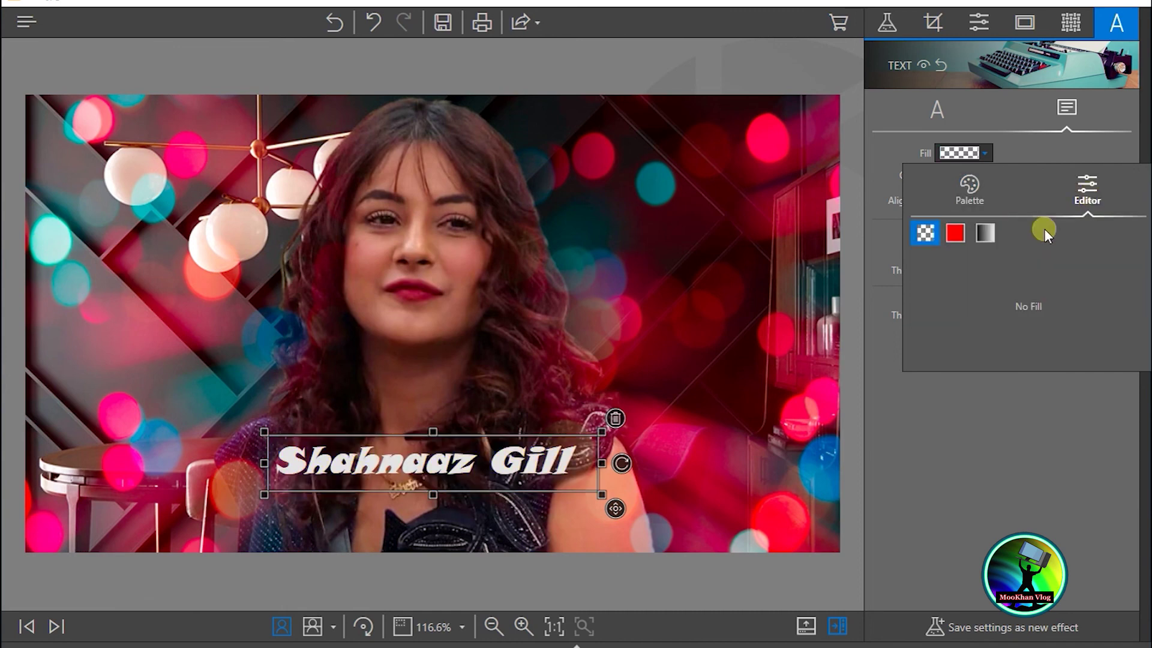
click(961, 236)
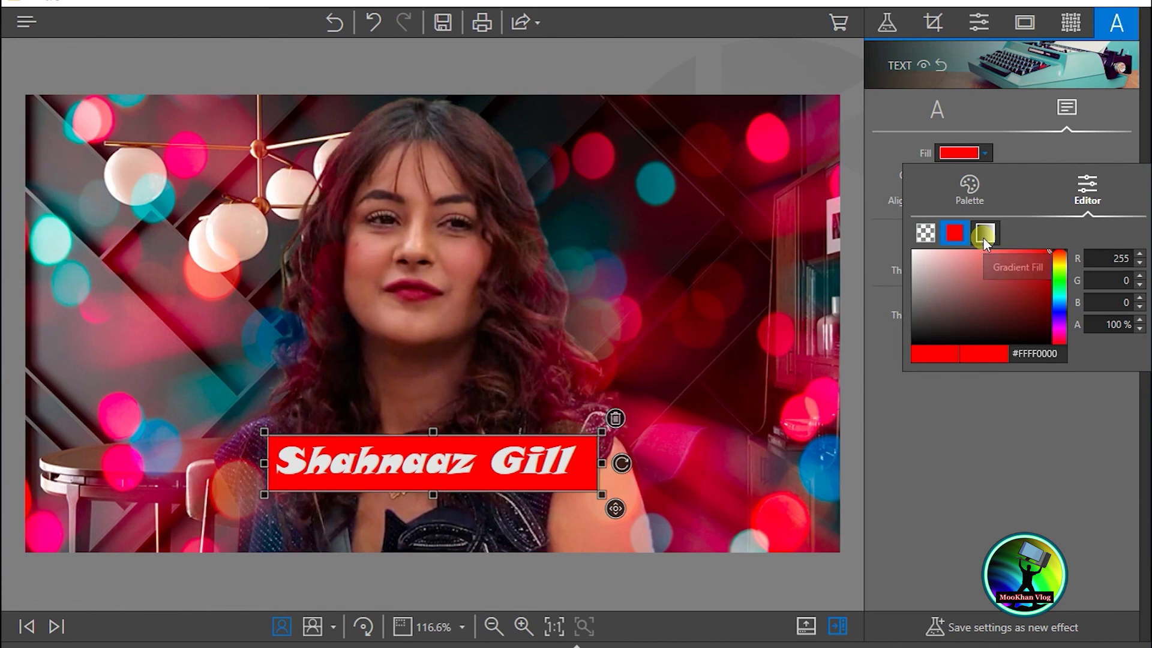
click(982, 236)
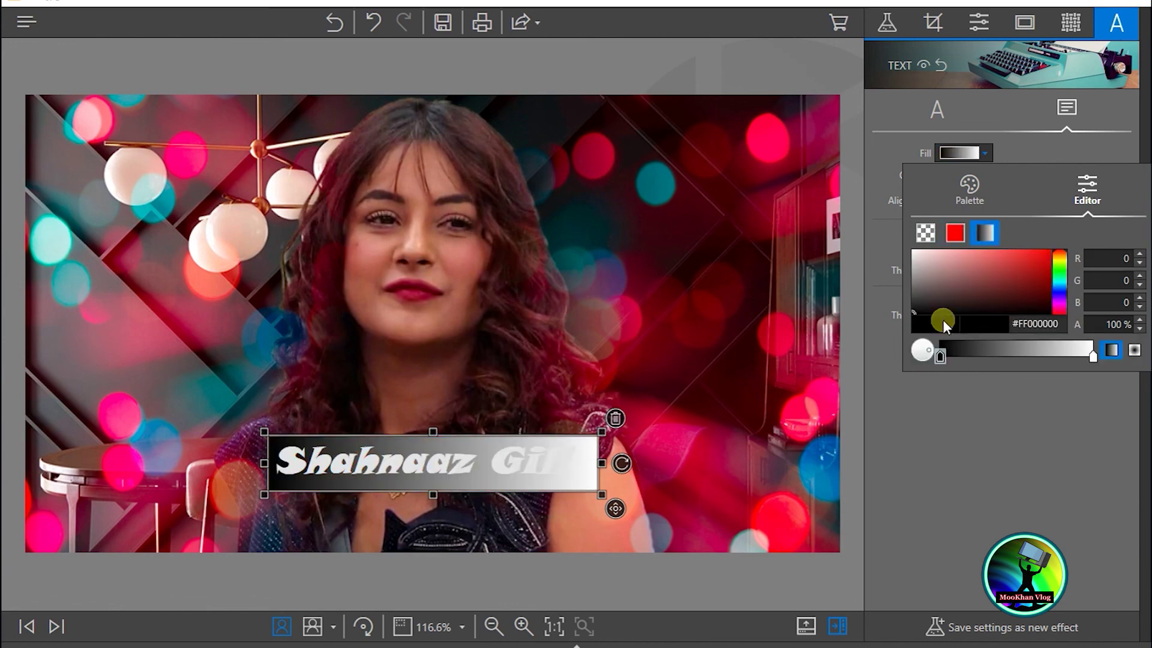
drag(940, 357, 1001, 351)
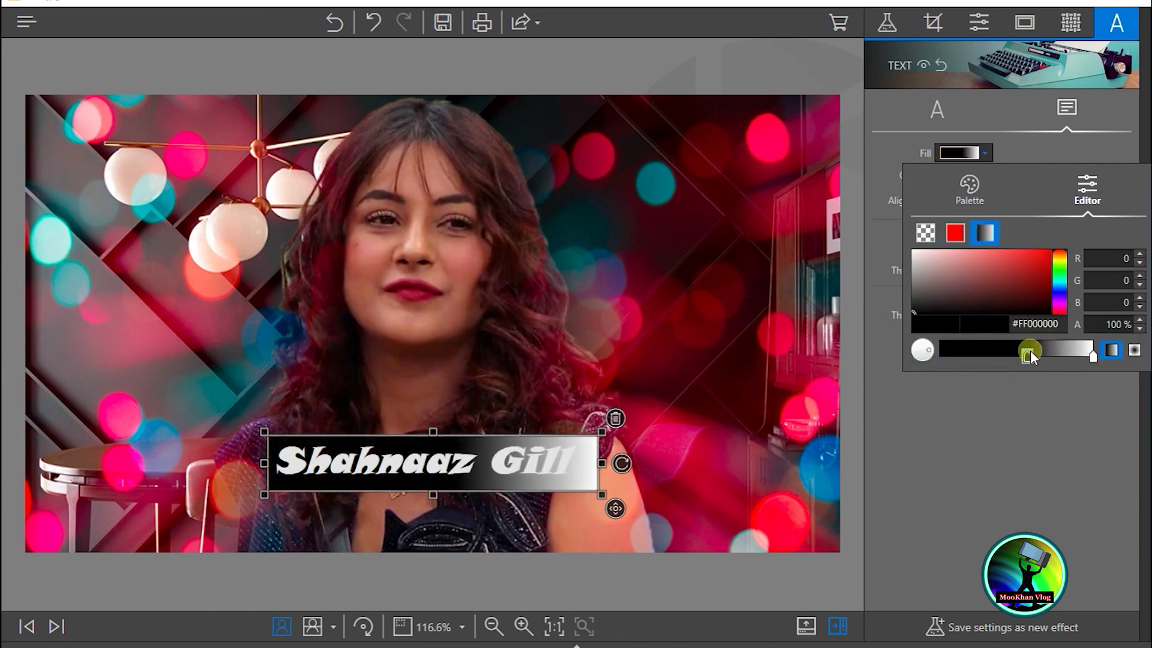
drag(999, 346, 946, 351)
click(980, 193)
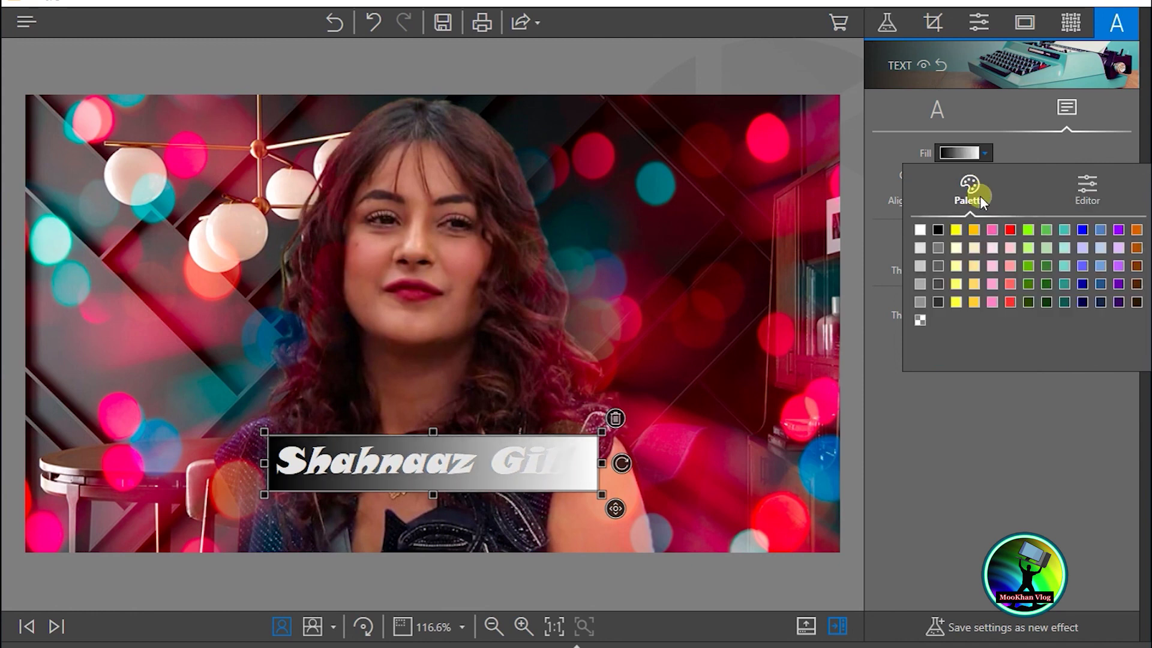
click(977, 399)
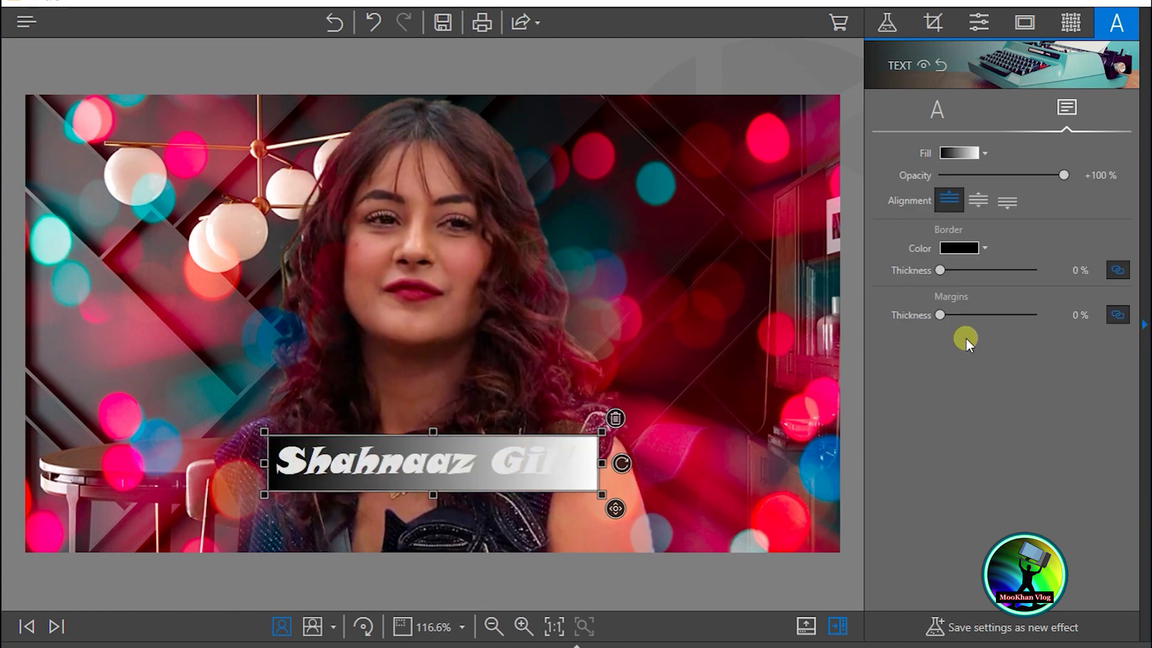
click(980, 155)
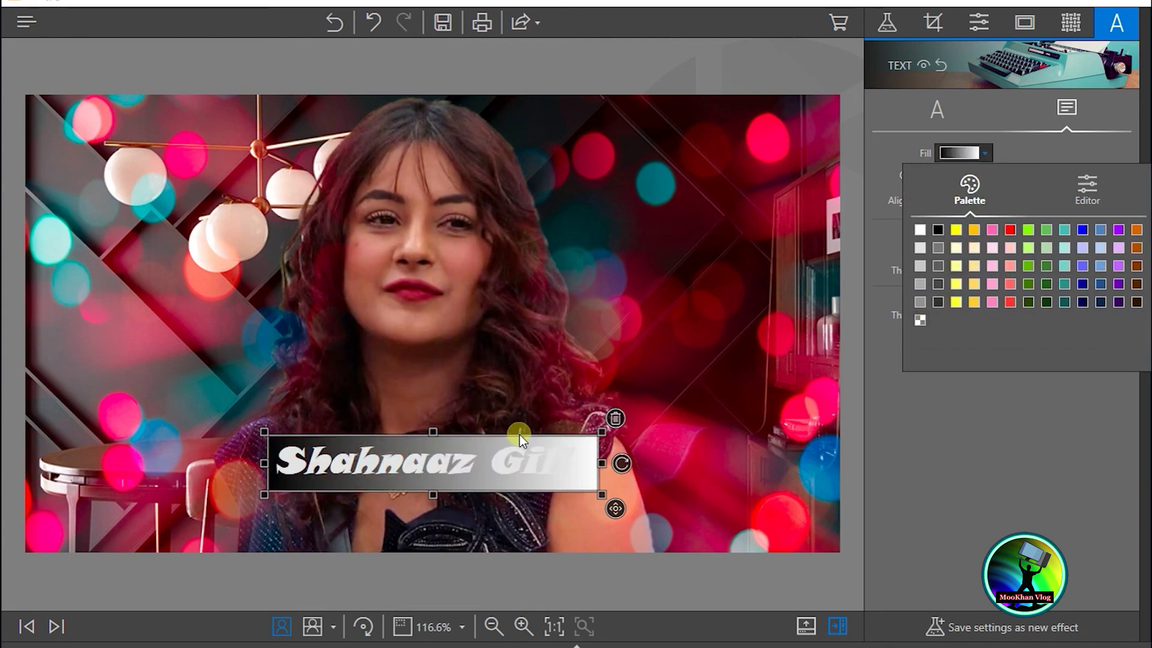
click(920, 319)
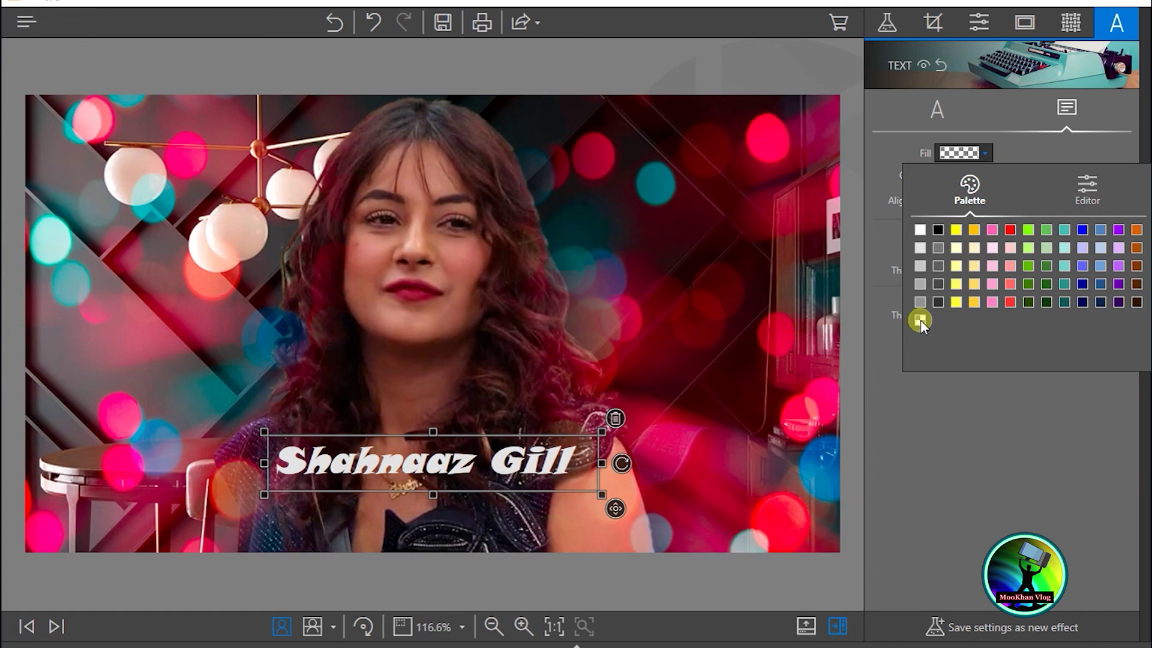
click(920, 398)
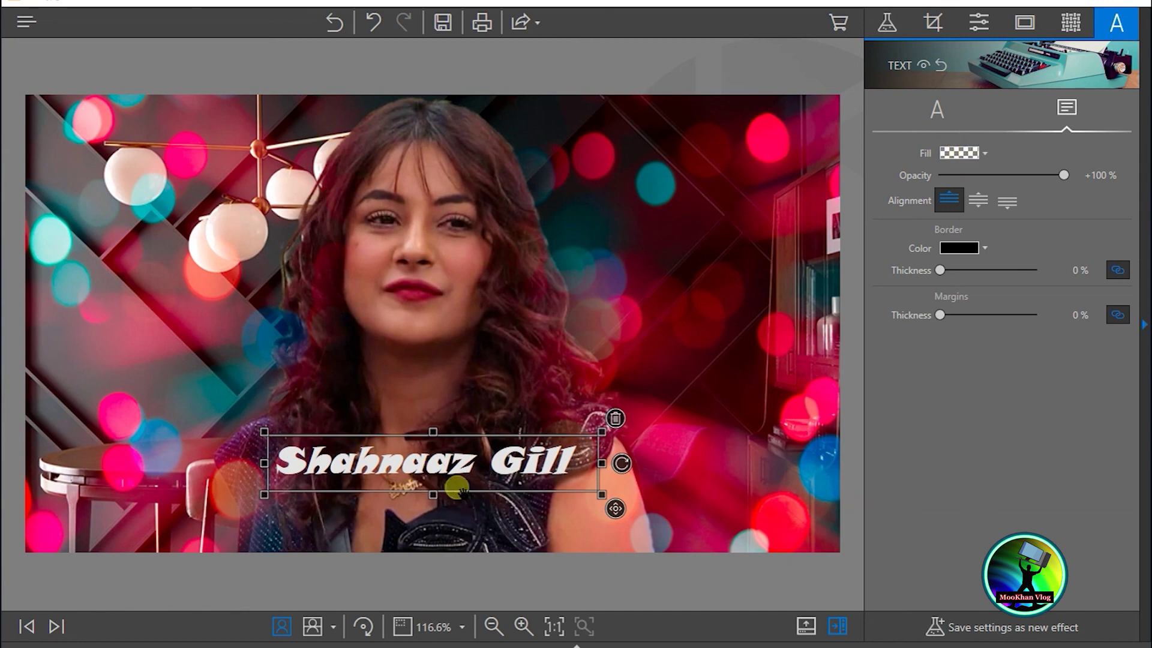
click(985, 154)
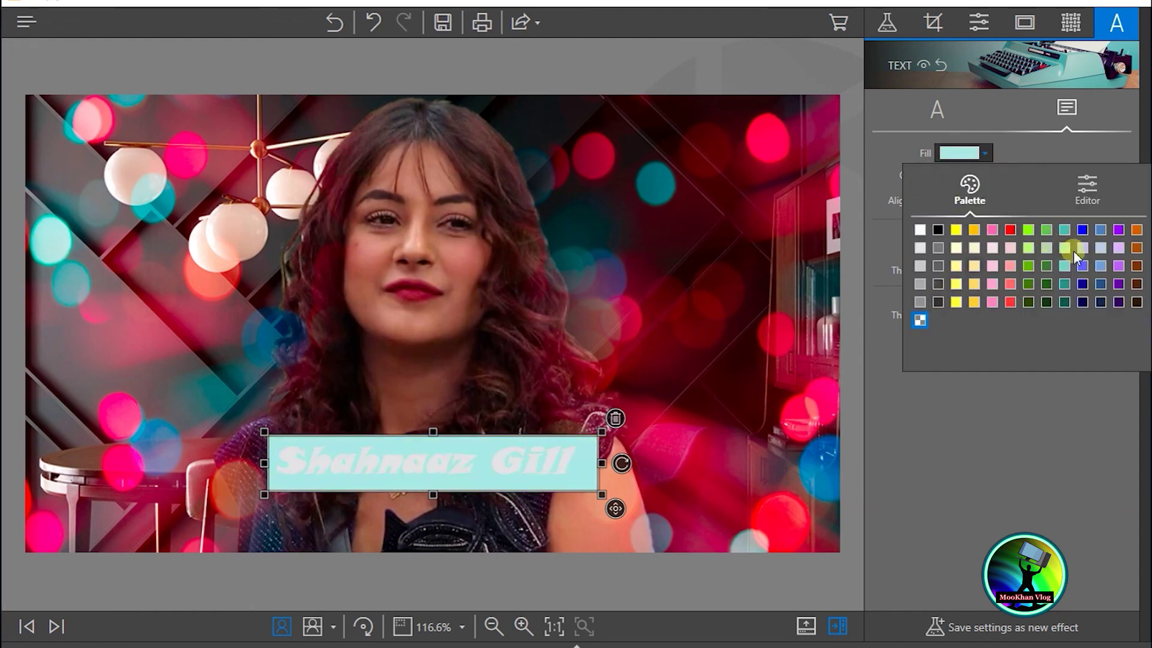
click(967, 435)
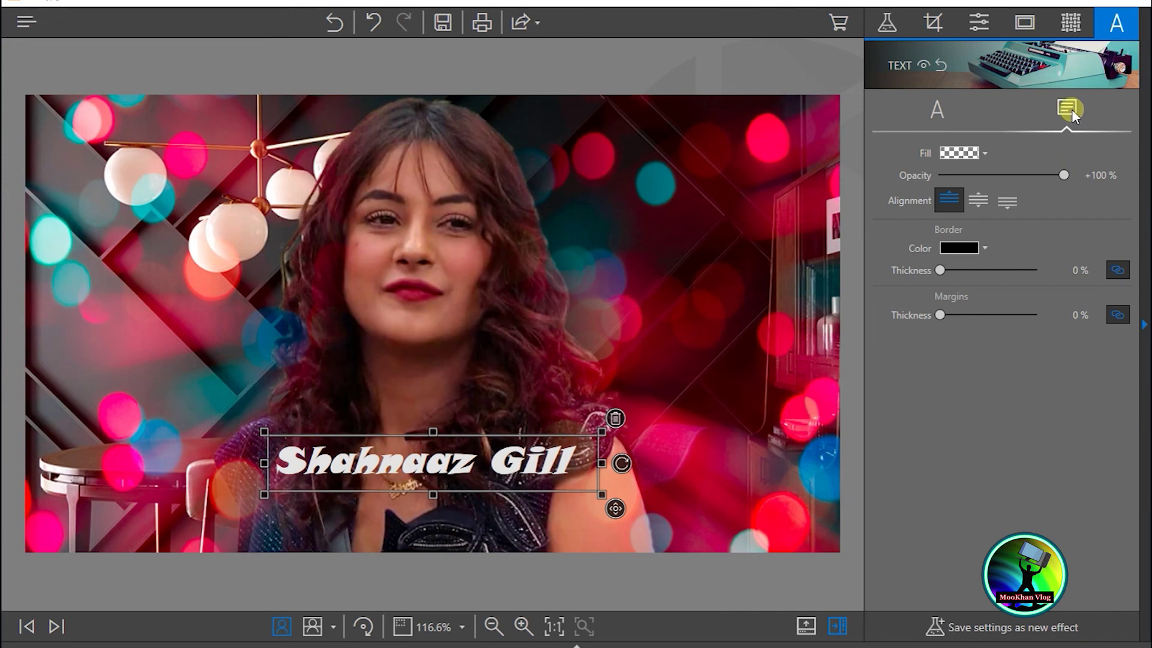
click(941, 111)
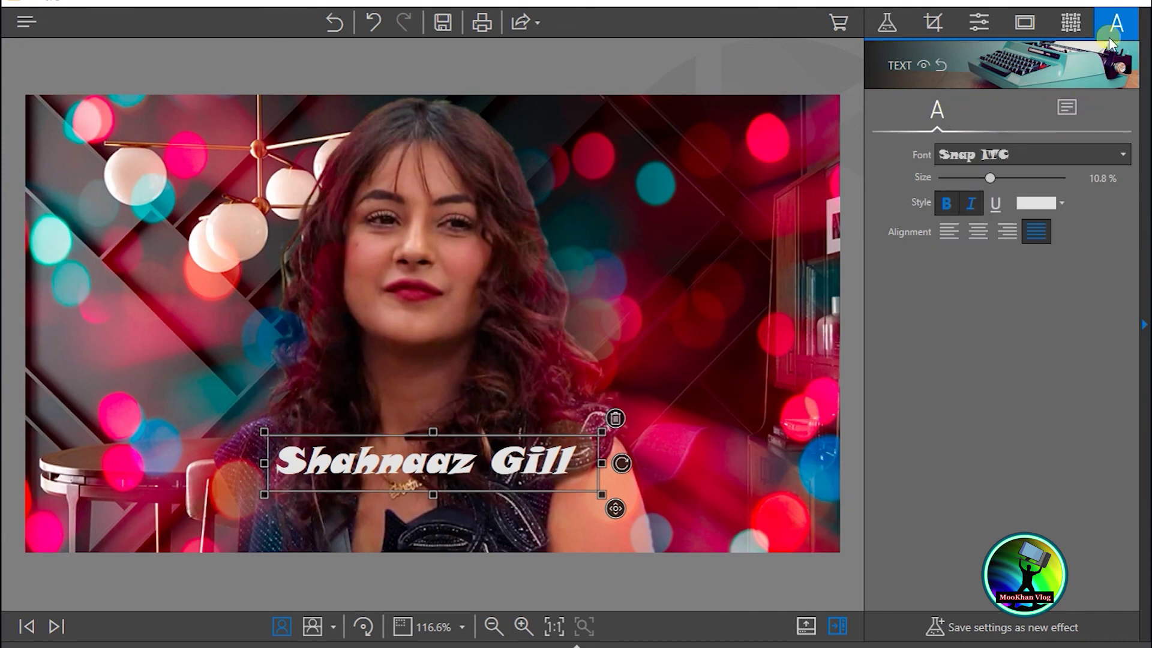